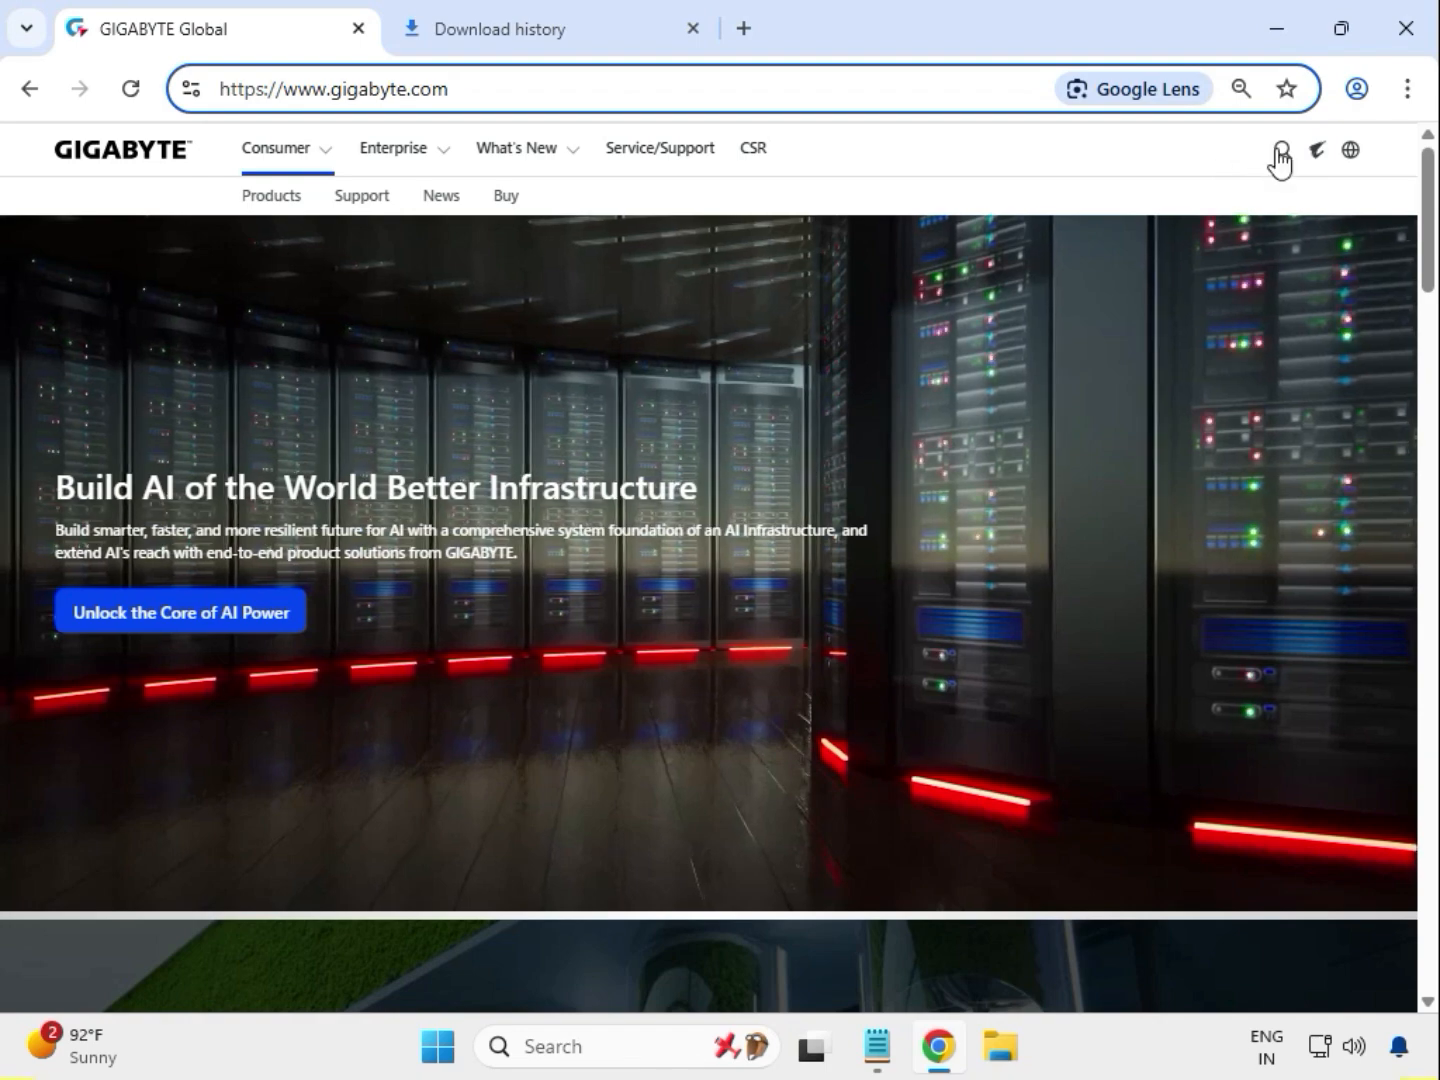
# Search the GIGABYTE site for B550 AORUS ELITE AX V2 and choose the matching suggestion
pyautogui.click(1282, 152)
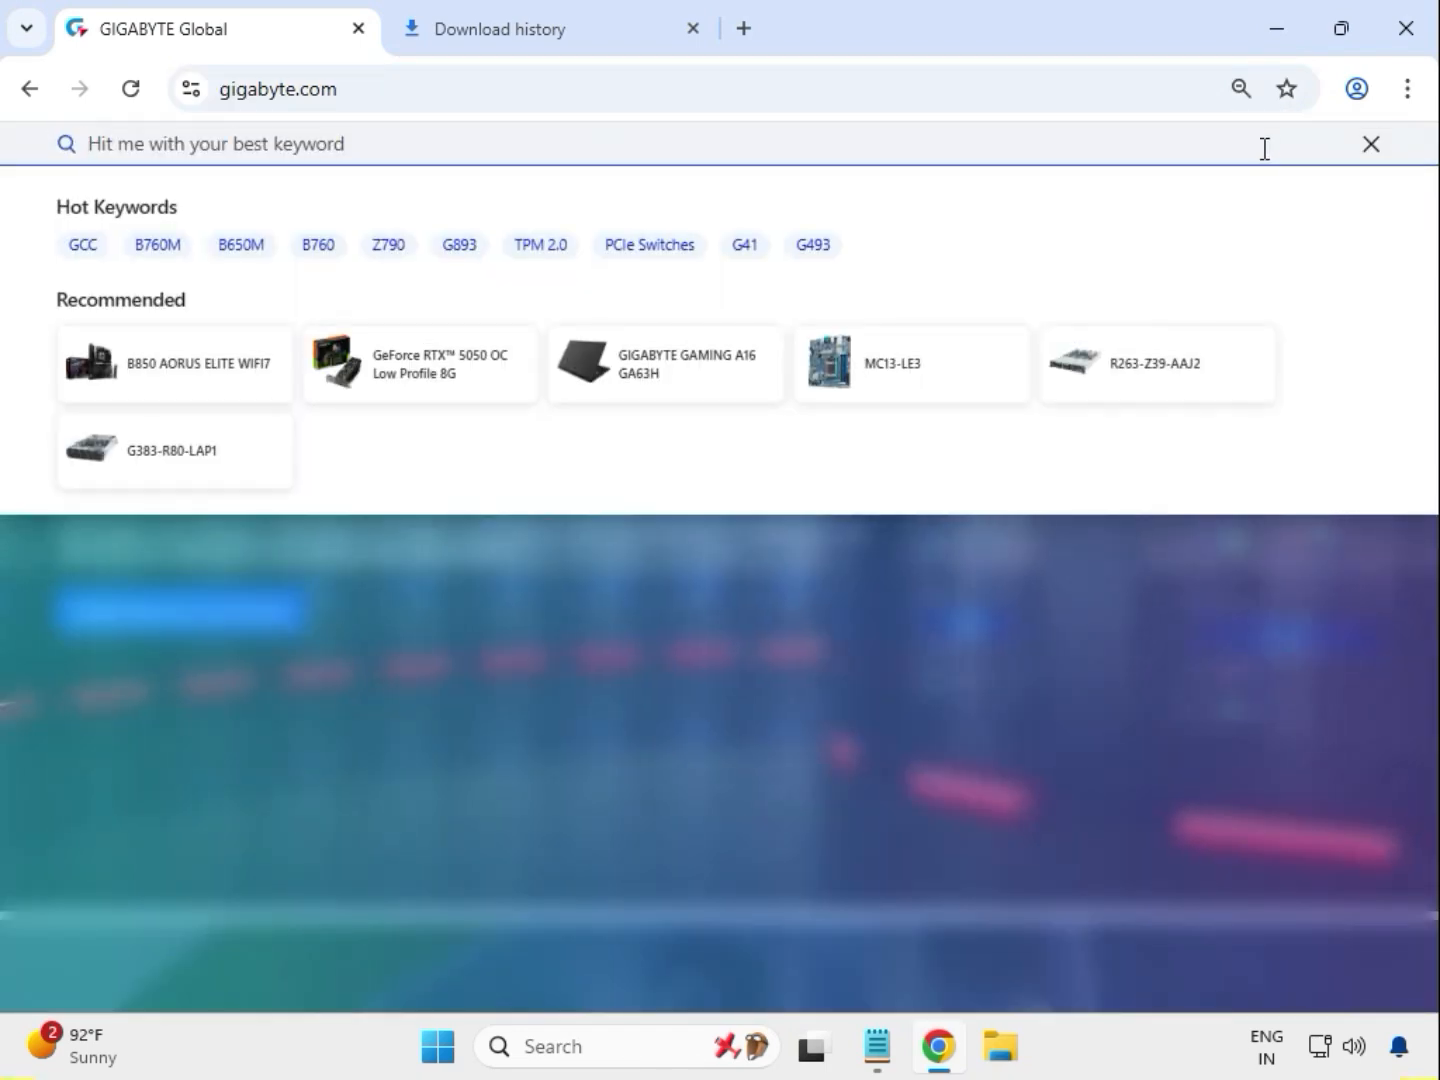
pyautogui.write('B550 AORUS ELITE AX V2')
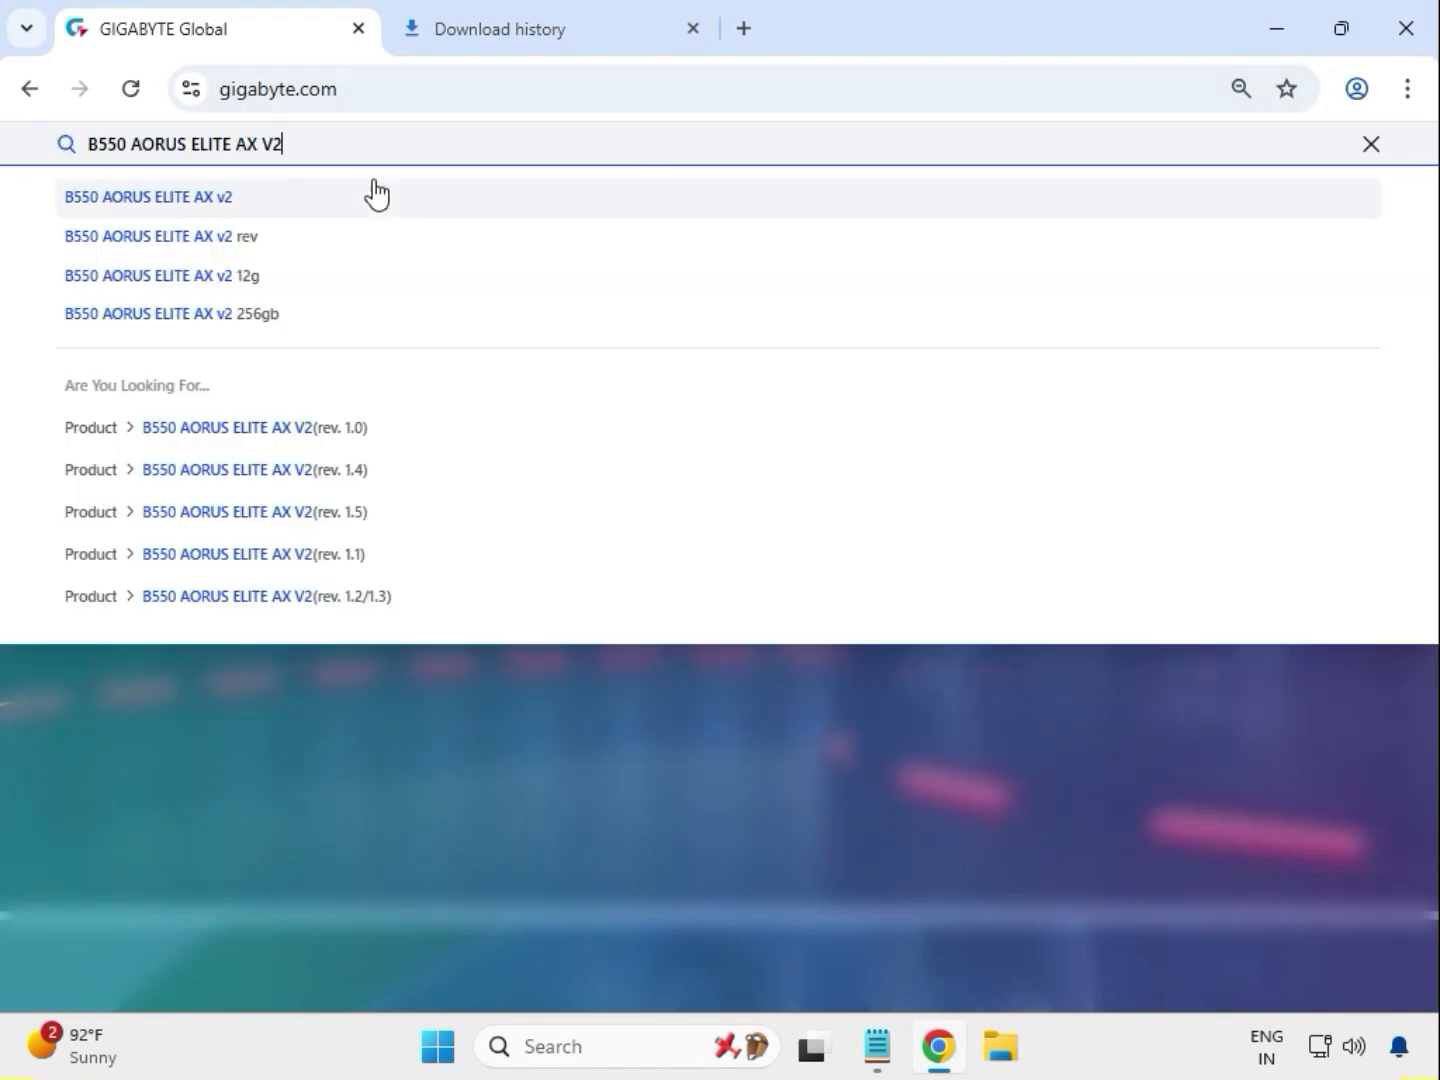
pyautogui.click(377, 195)
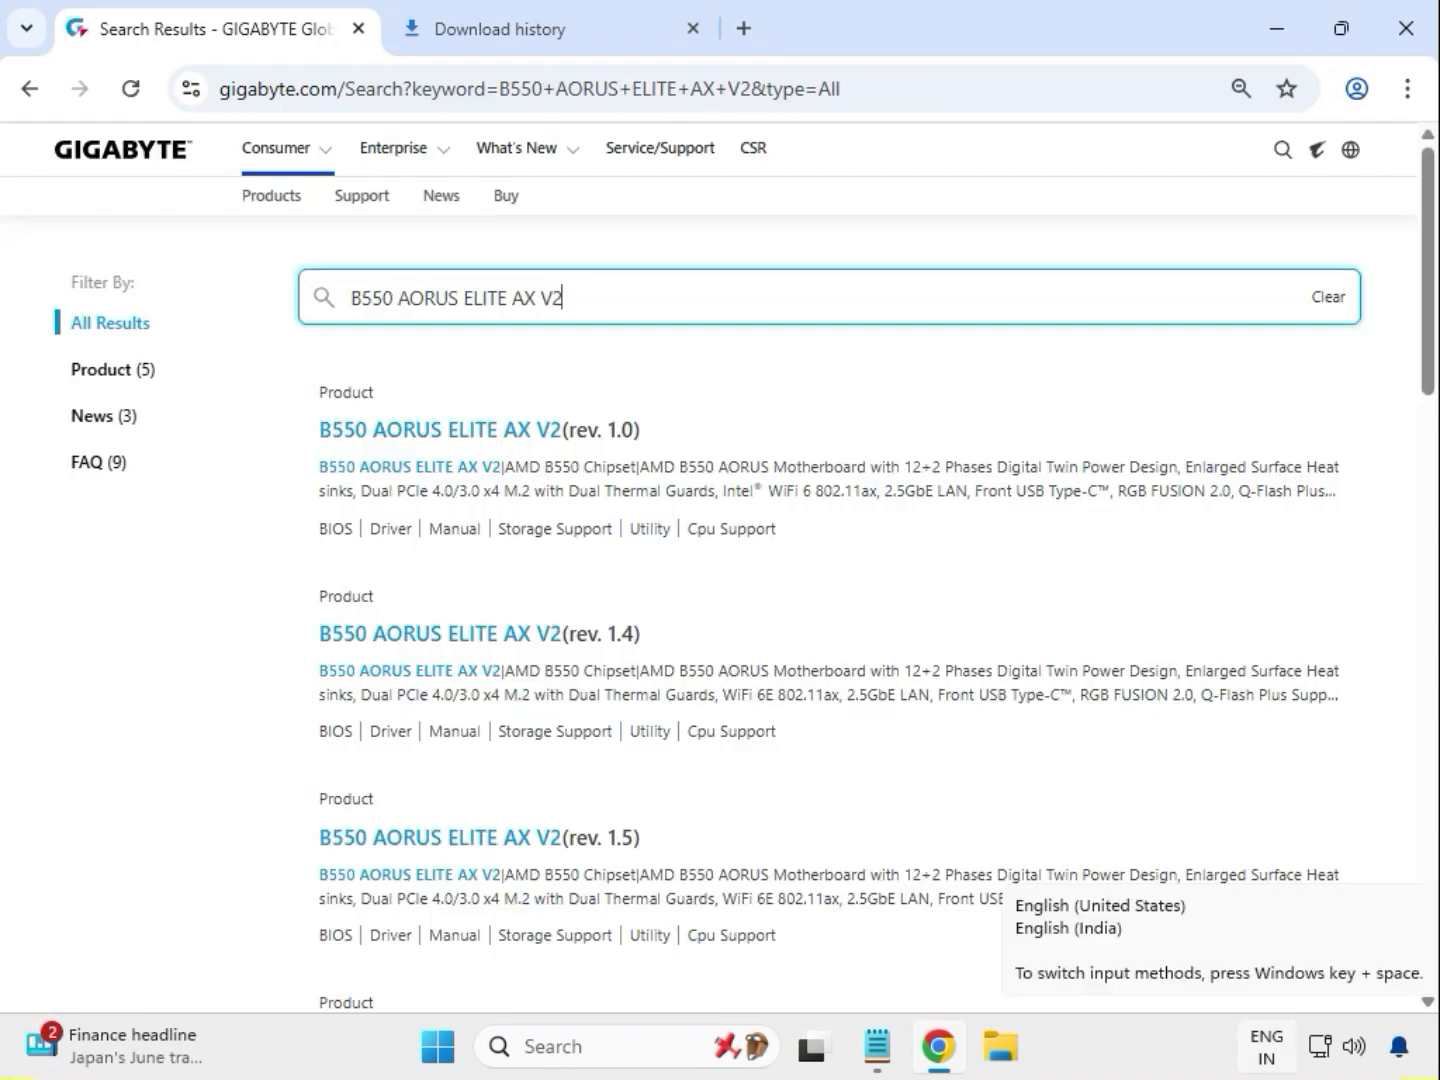
# Filter the search results to products and open the B550 AORUS ELITE AX V2 (rev. 1.0) page
pyautogui.click(133, 375)
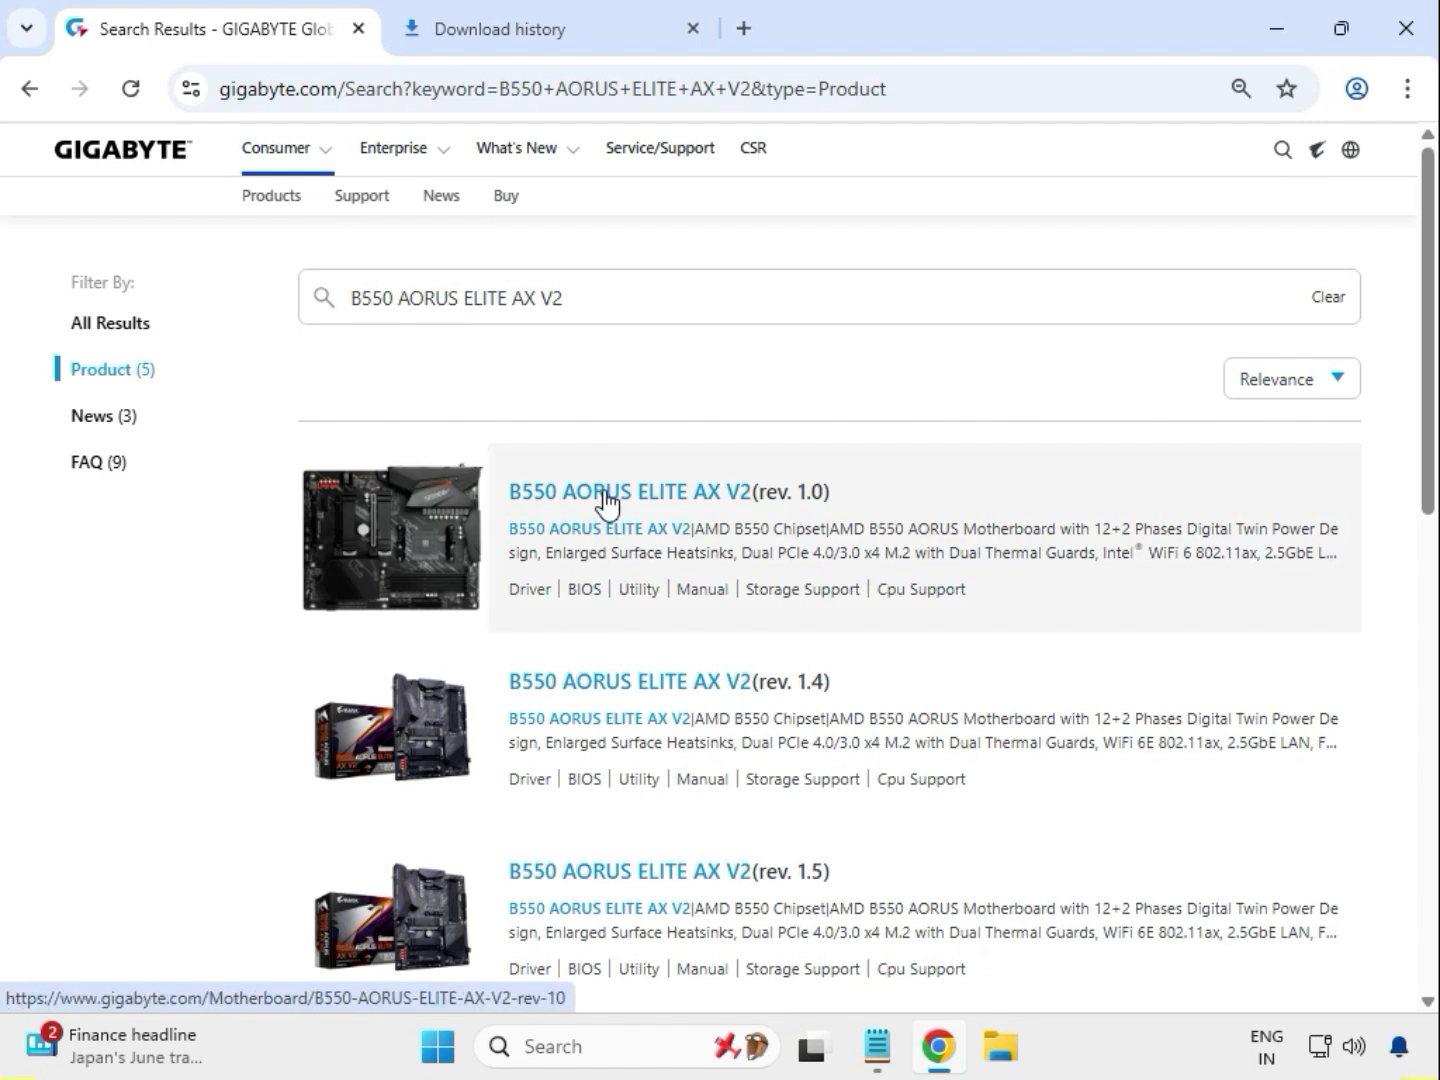
pyautogui.click(608, 499)
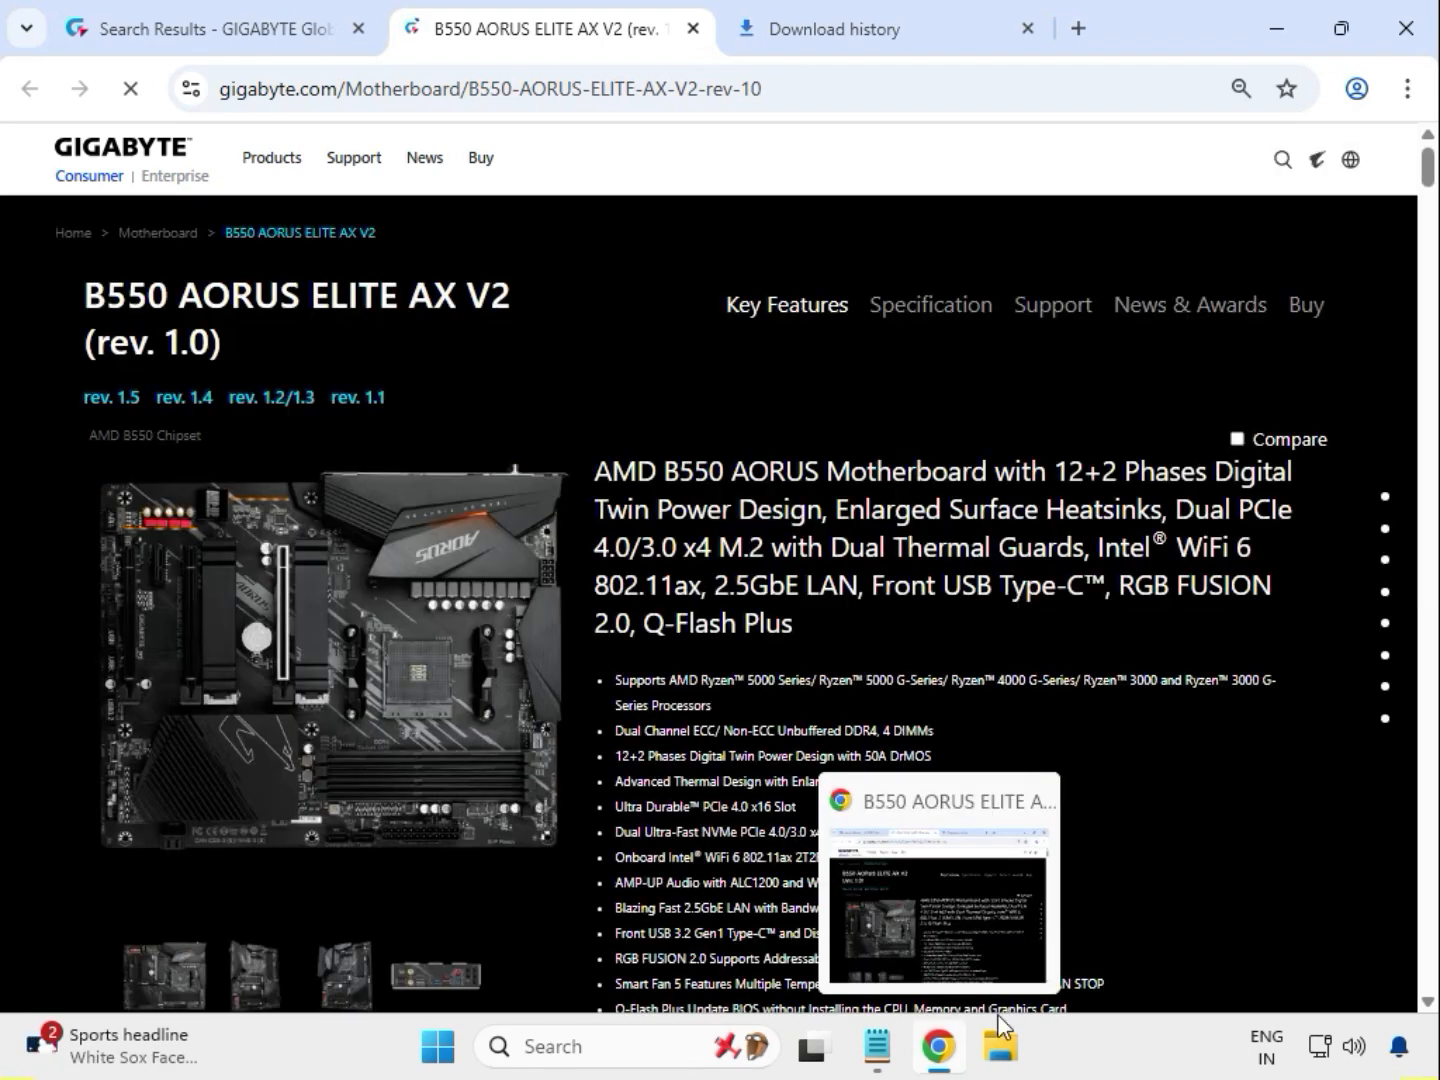
# Open the board's Support downloads and set the Driver OS filter to Windows 11 64bit
pyautogui.click(1052, 306)
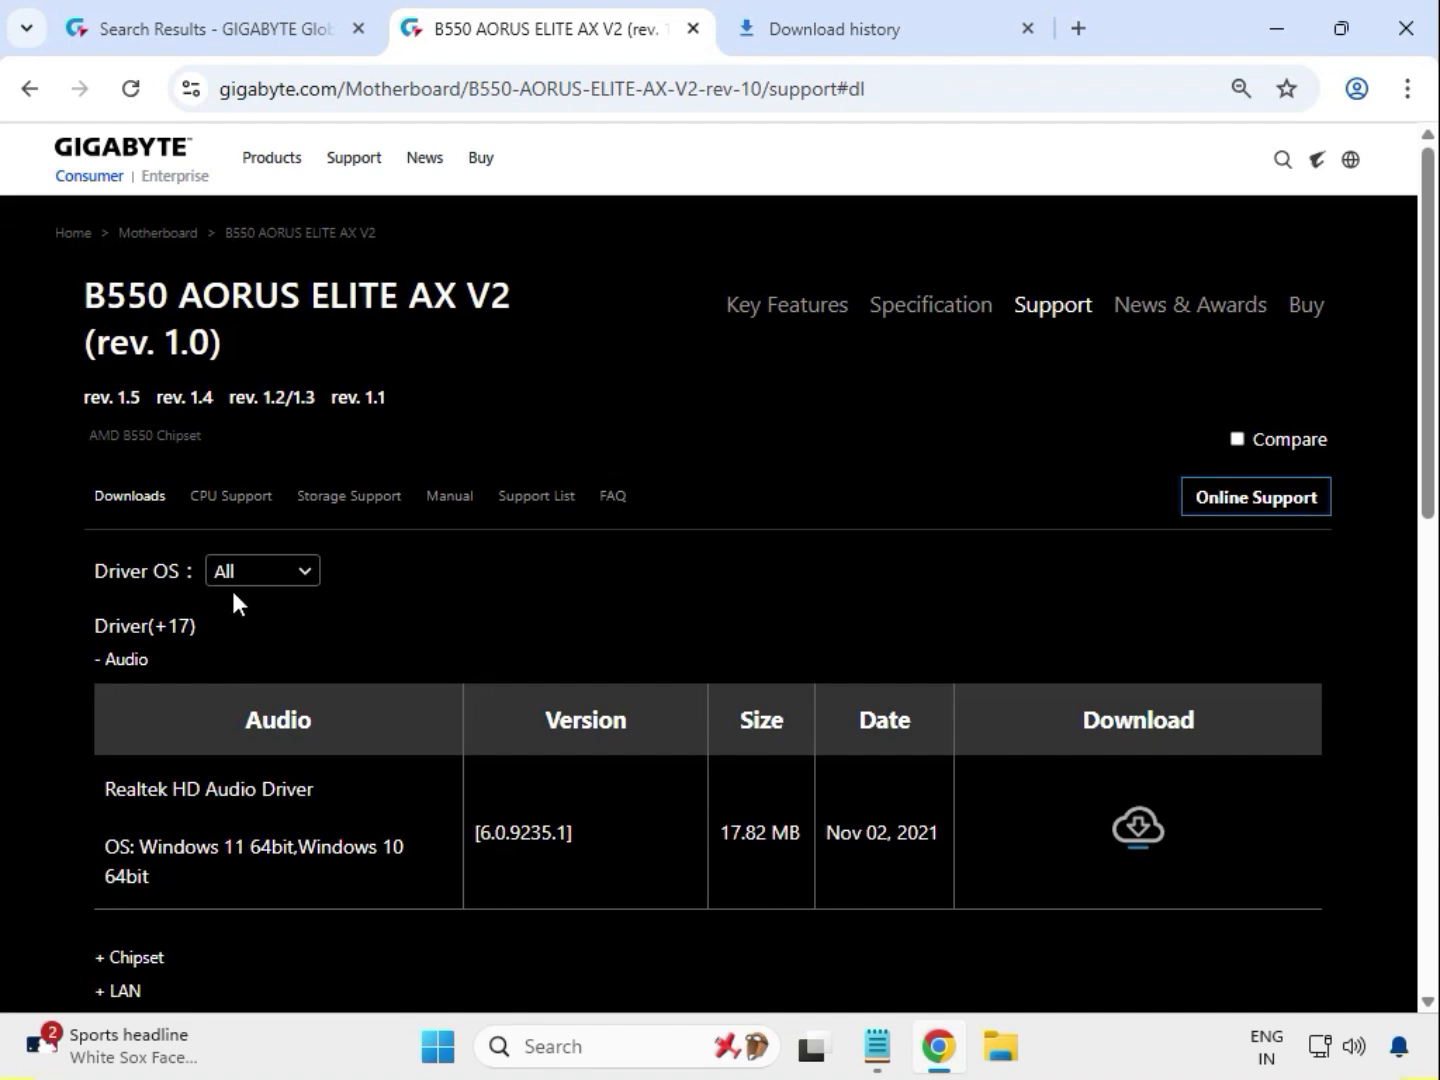
pyautogui.click(298, 578)
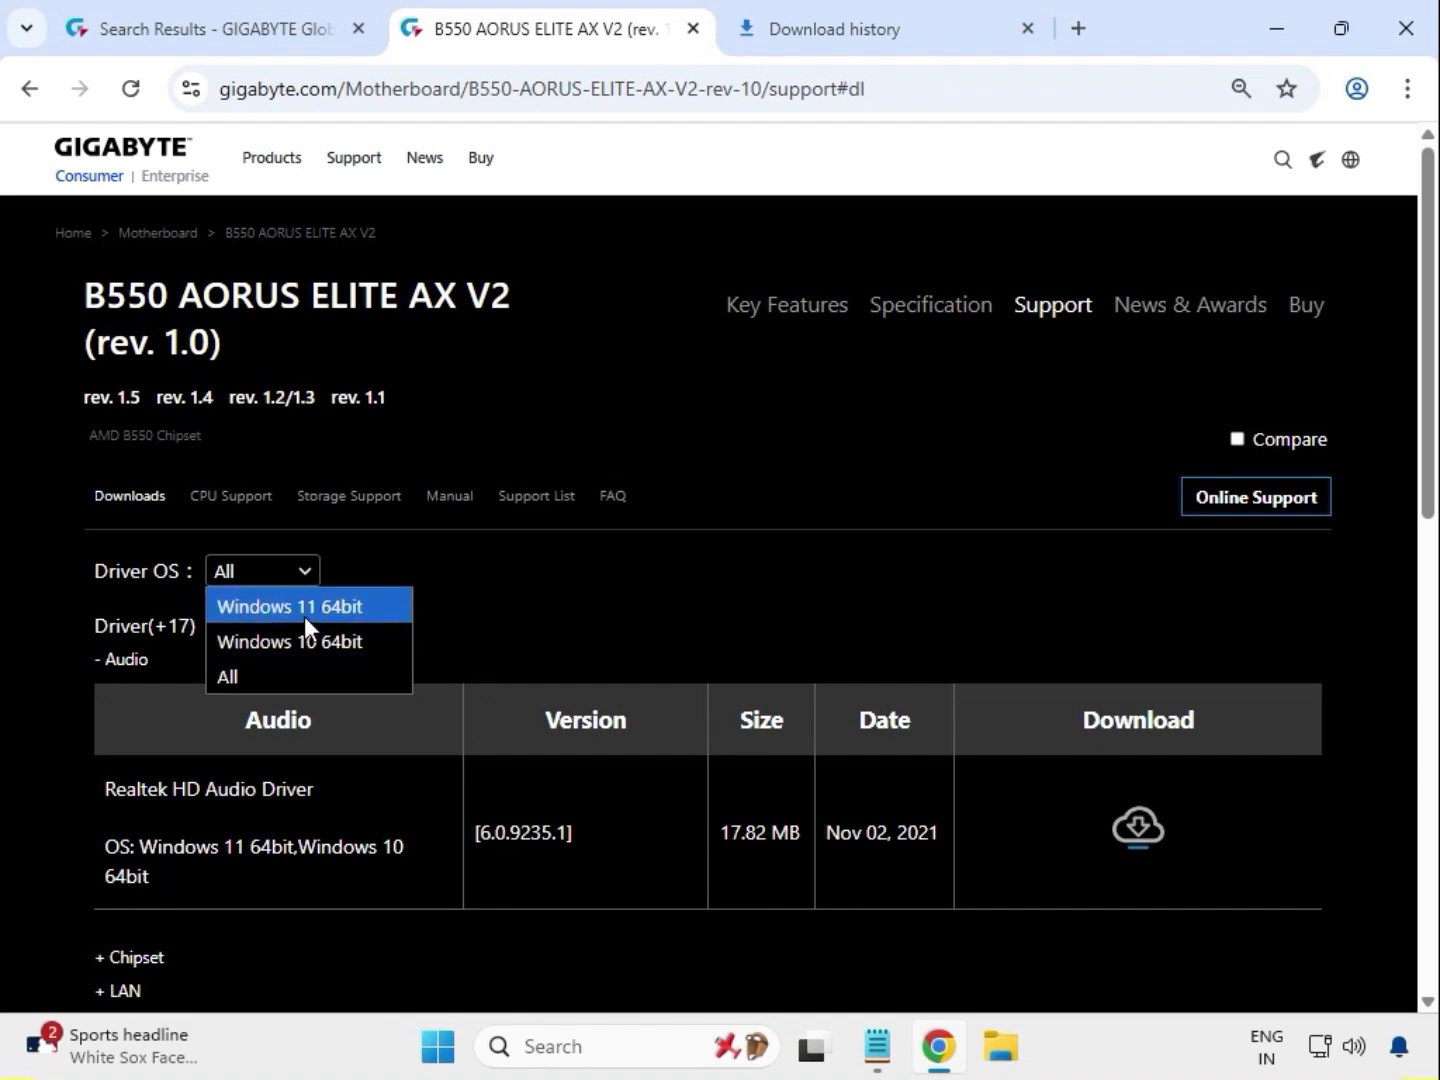
pyautogui.click(304, 617)
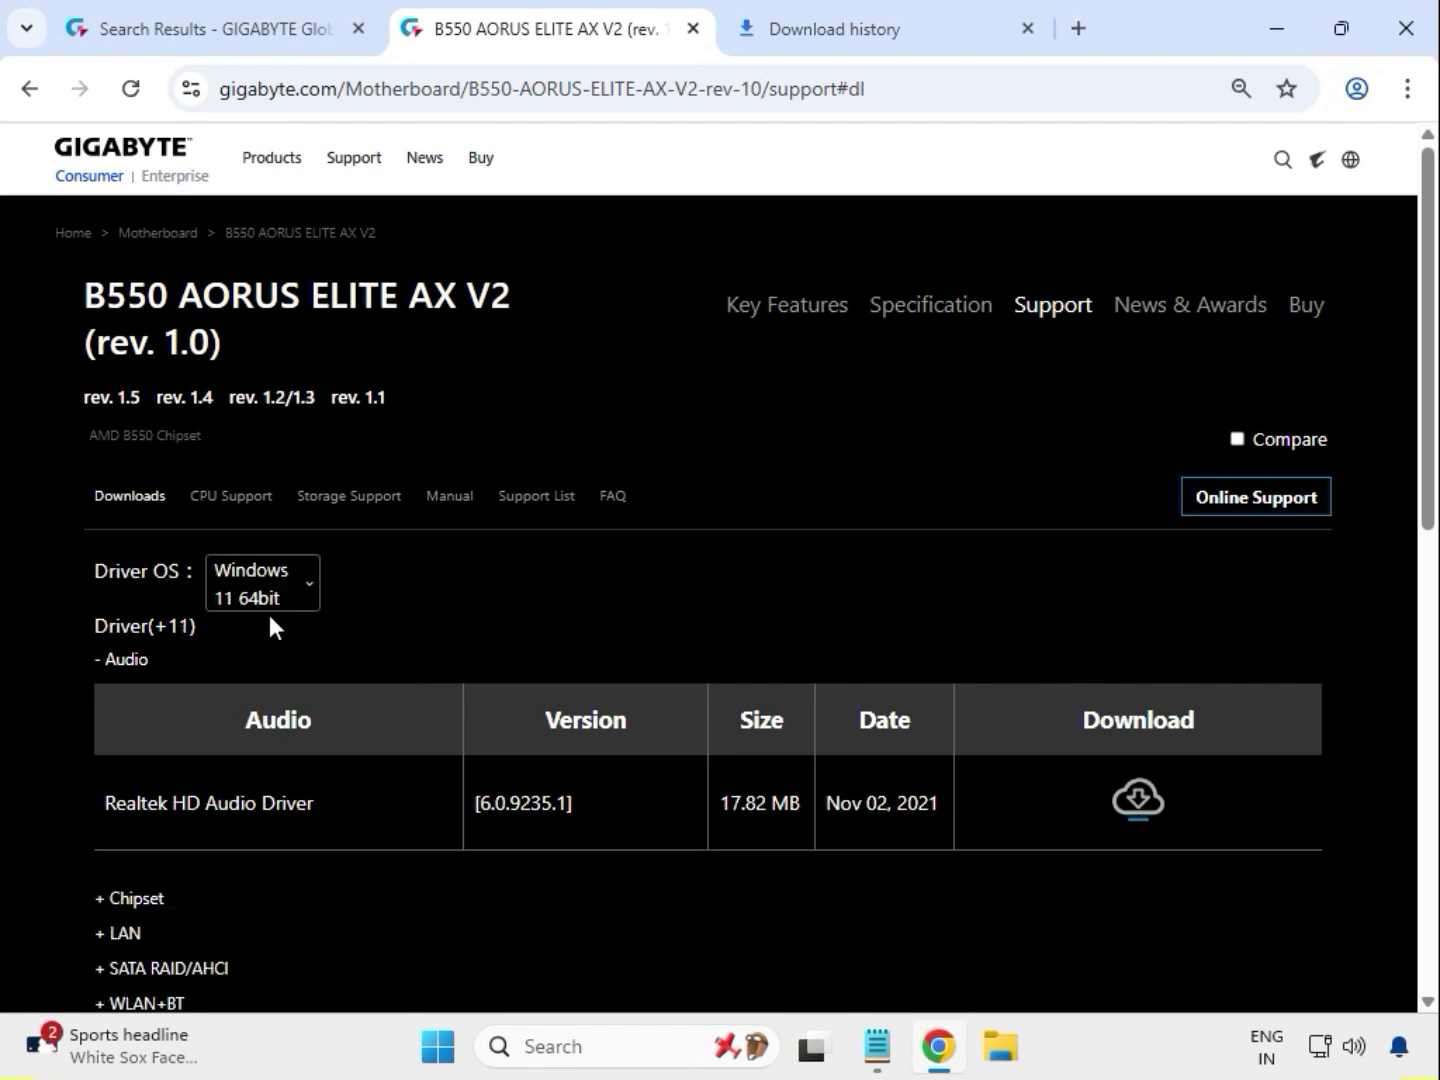
# Download the Realtek HD Audio Driver 6.0.9235.1 and check its progress in the download list
pyautogui.moveTo(95, 665); pyautogui.dragTo(141, 662)
pyautogui.moveTo(147, 806); pyautogui.dragTo(291, 815)
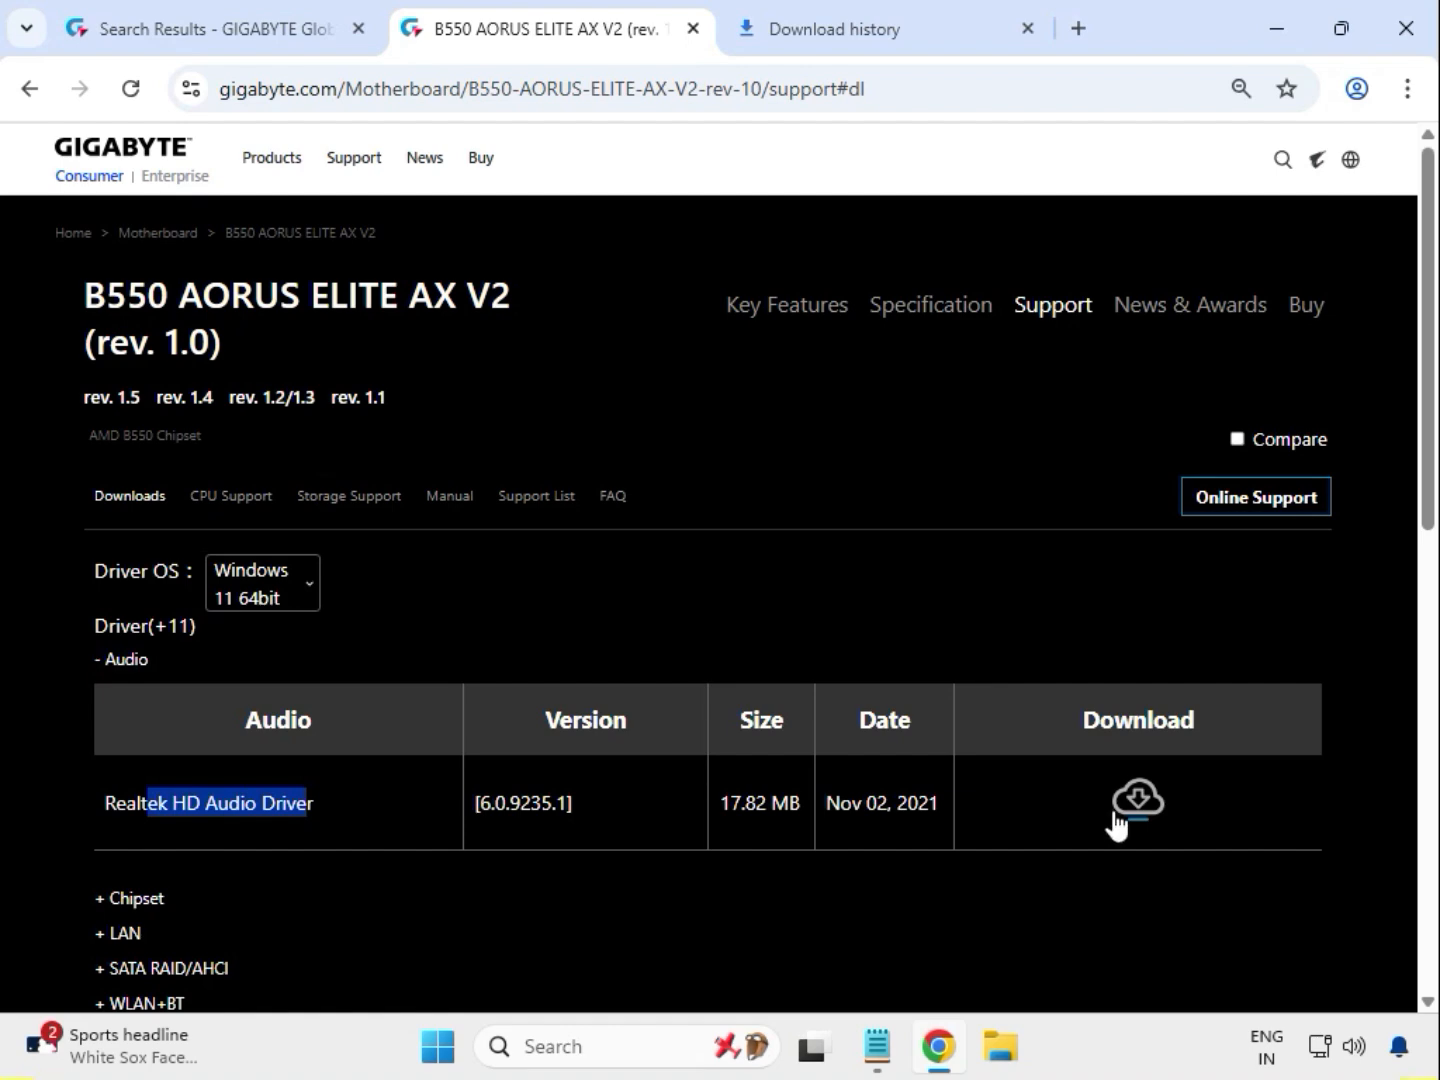
pyautogui.click(1143, 800)
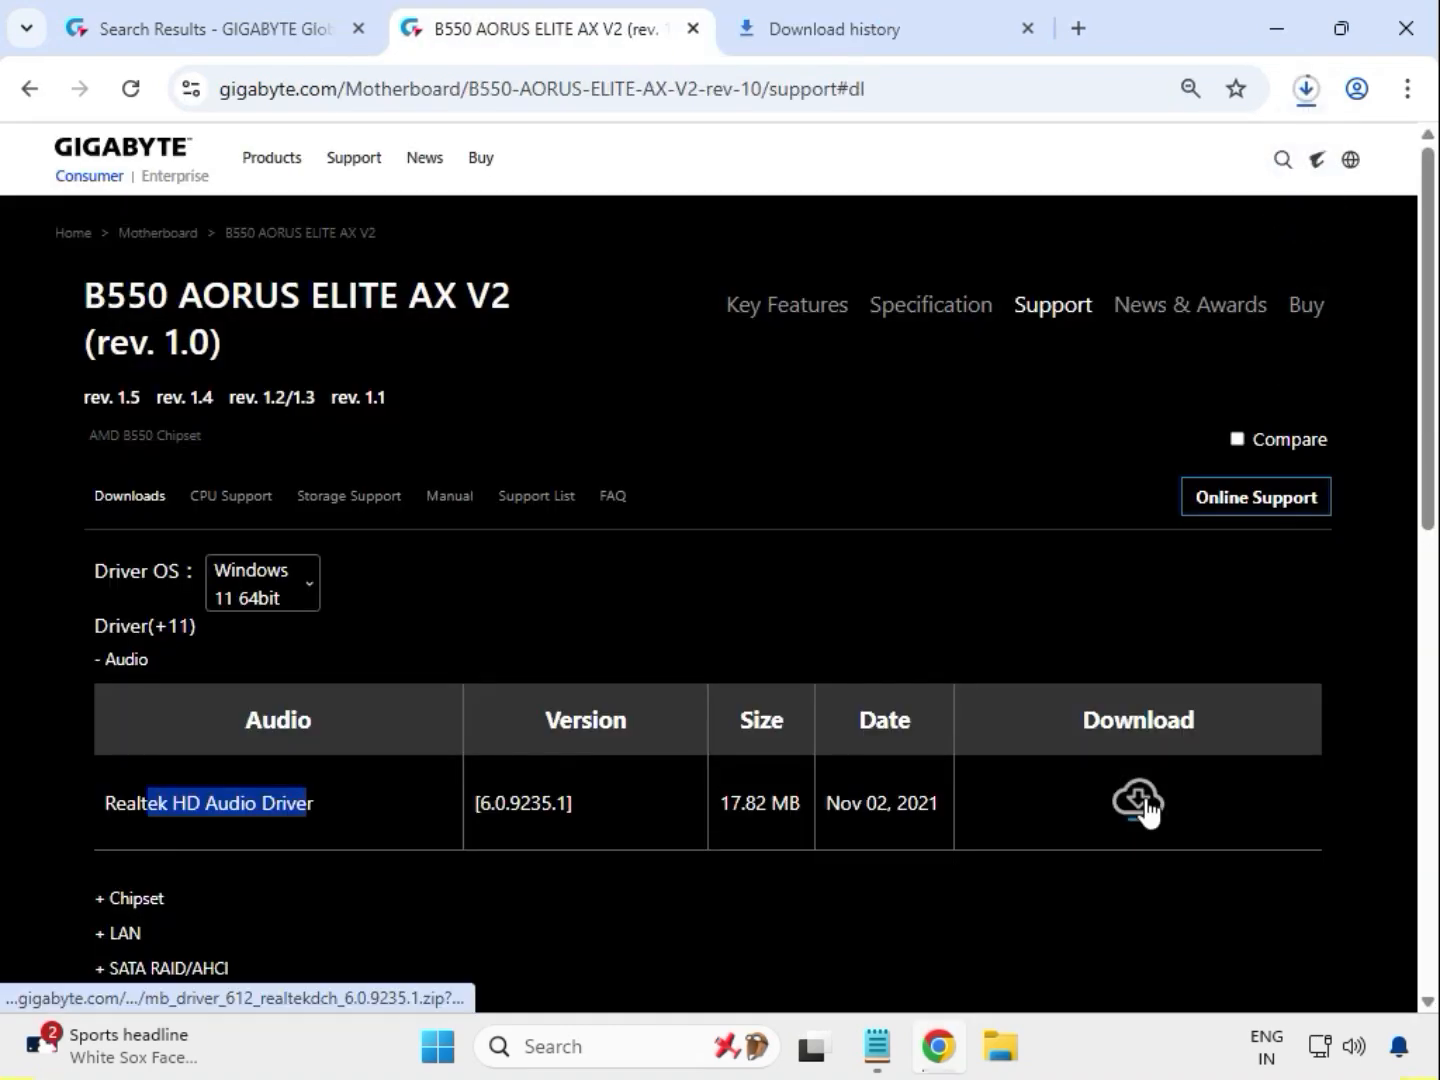
pyautogui.click(1306, 90)
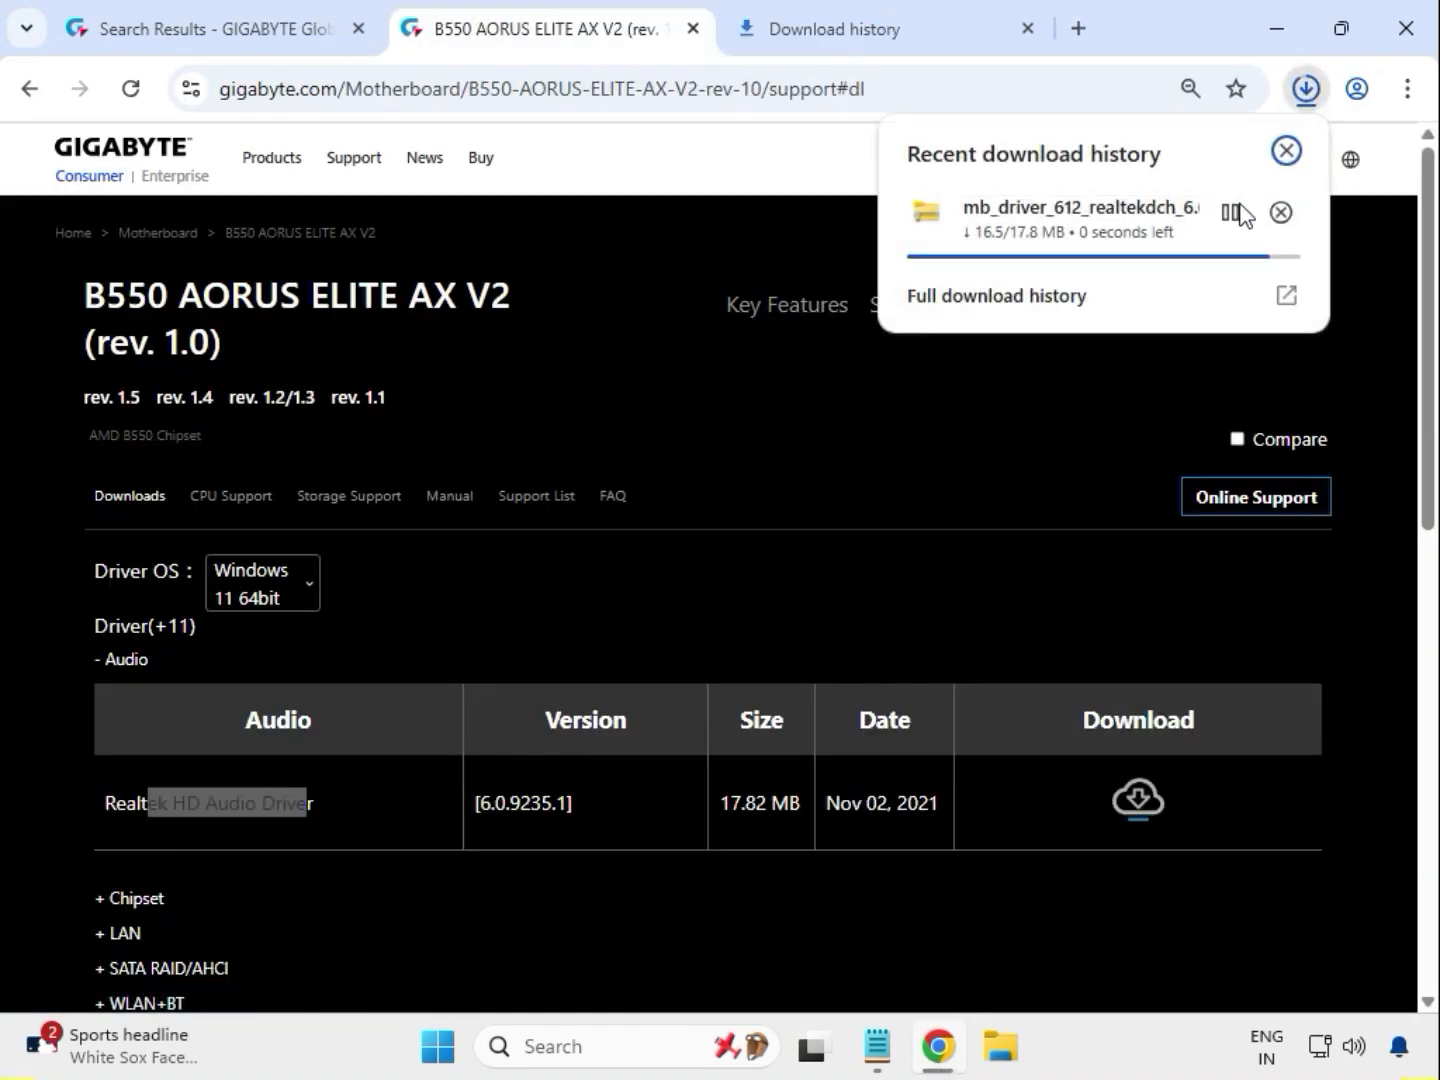
pyautogui.click(541, 628)
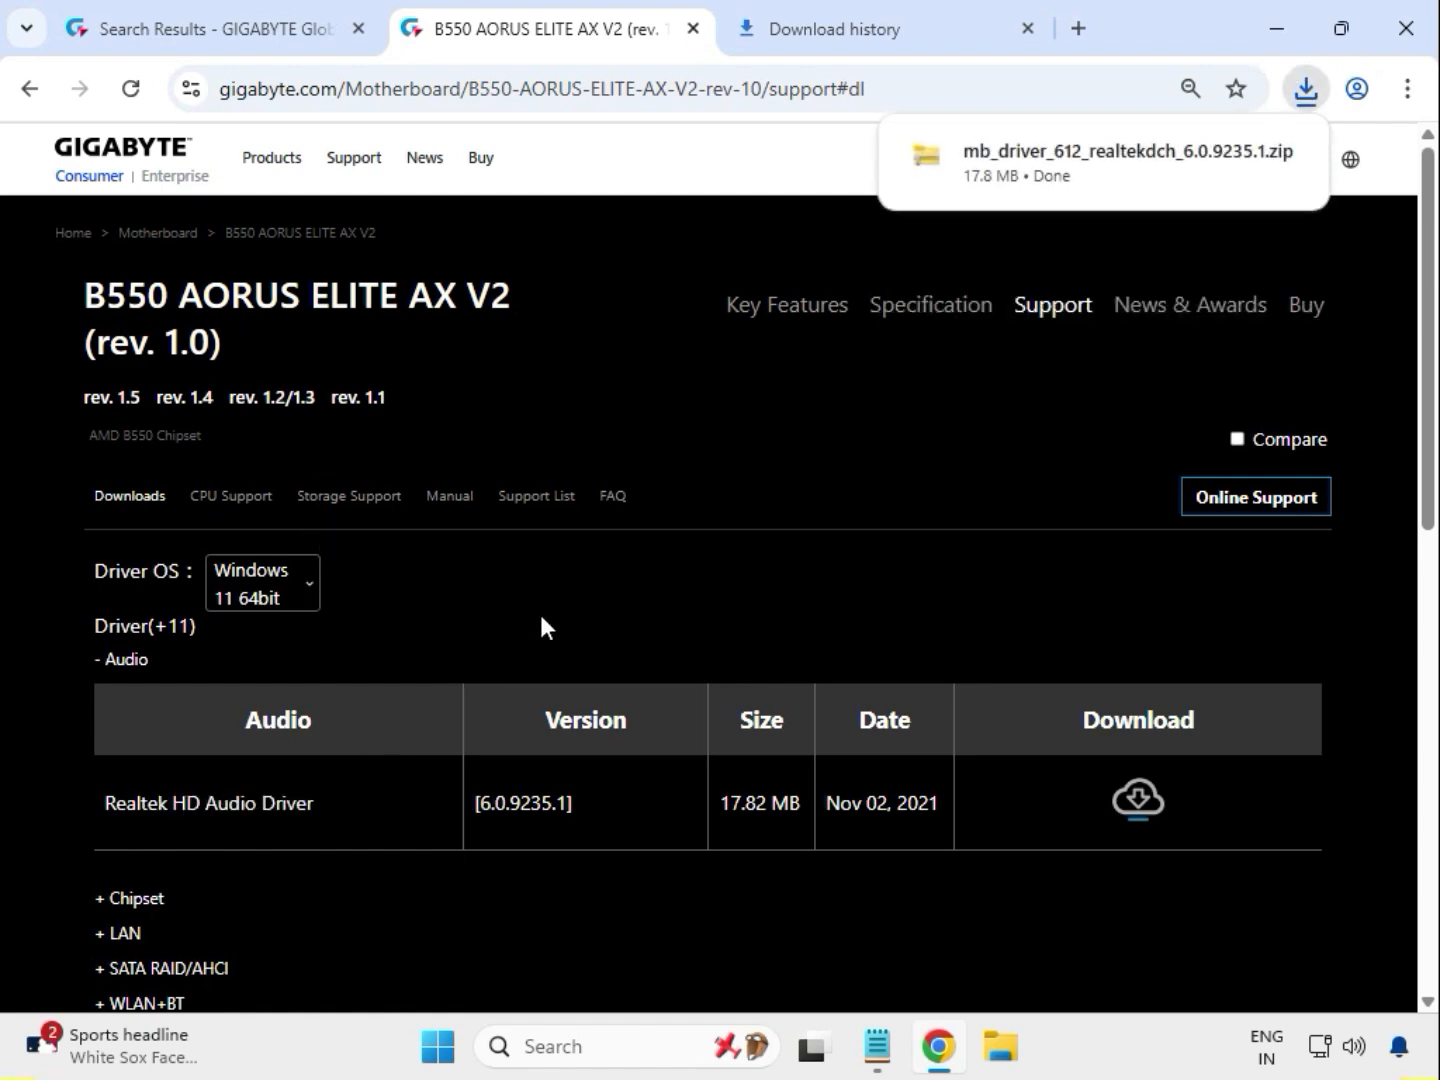
# Expand the Chipset drivers and download the AMD Chipset Driver 5.11.02.217
pyautogui.scroll(-1, 515, 643)
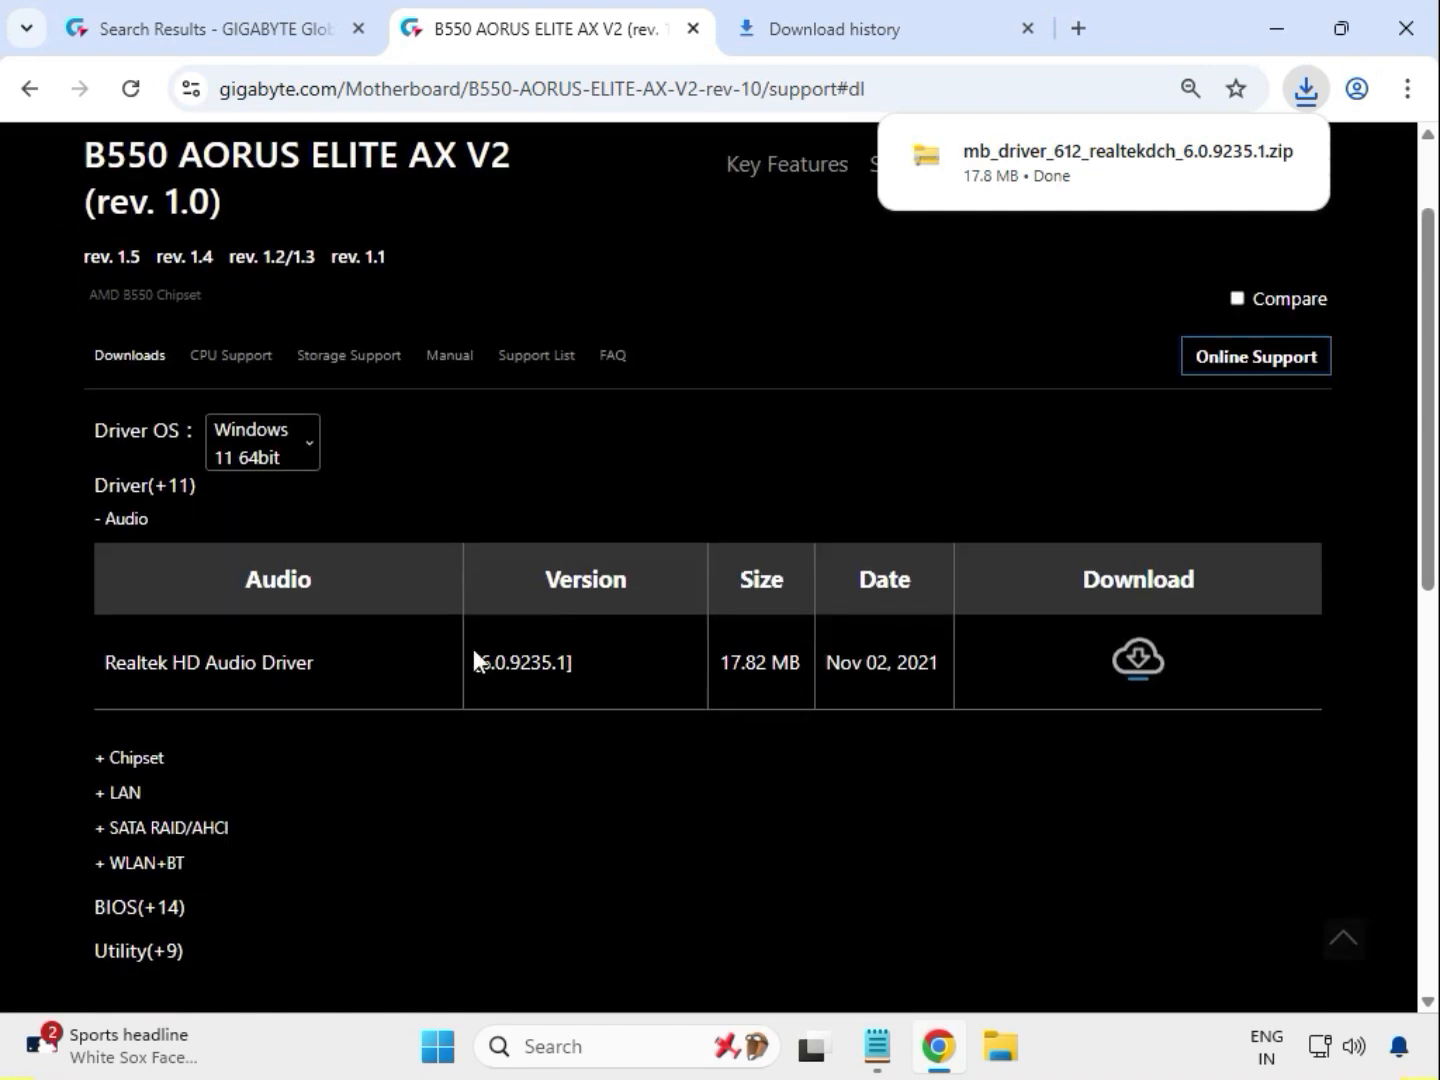
pyautogui.moveTo(167, 759); pyautogui.dragTo(1037, 803)
pyautogui.click(1120, 800)
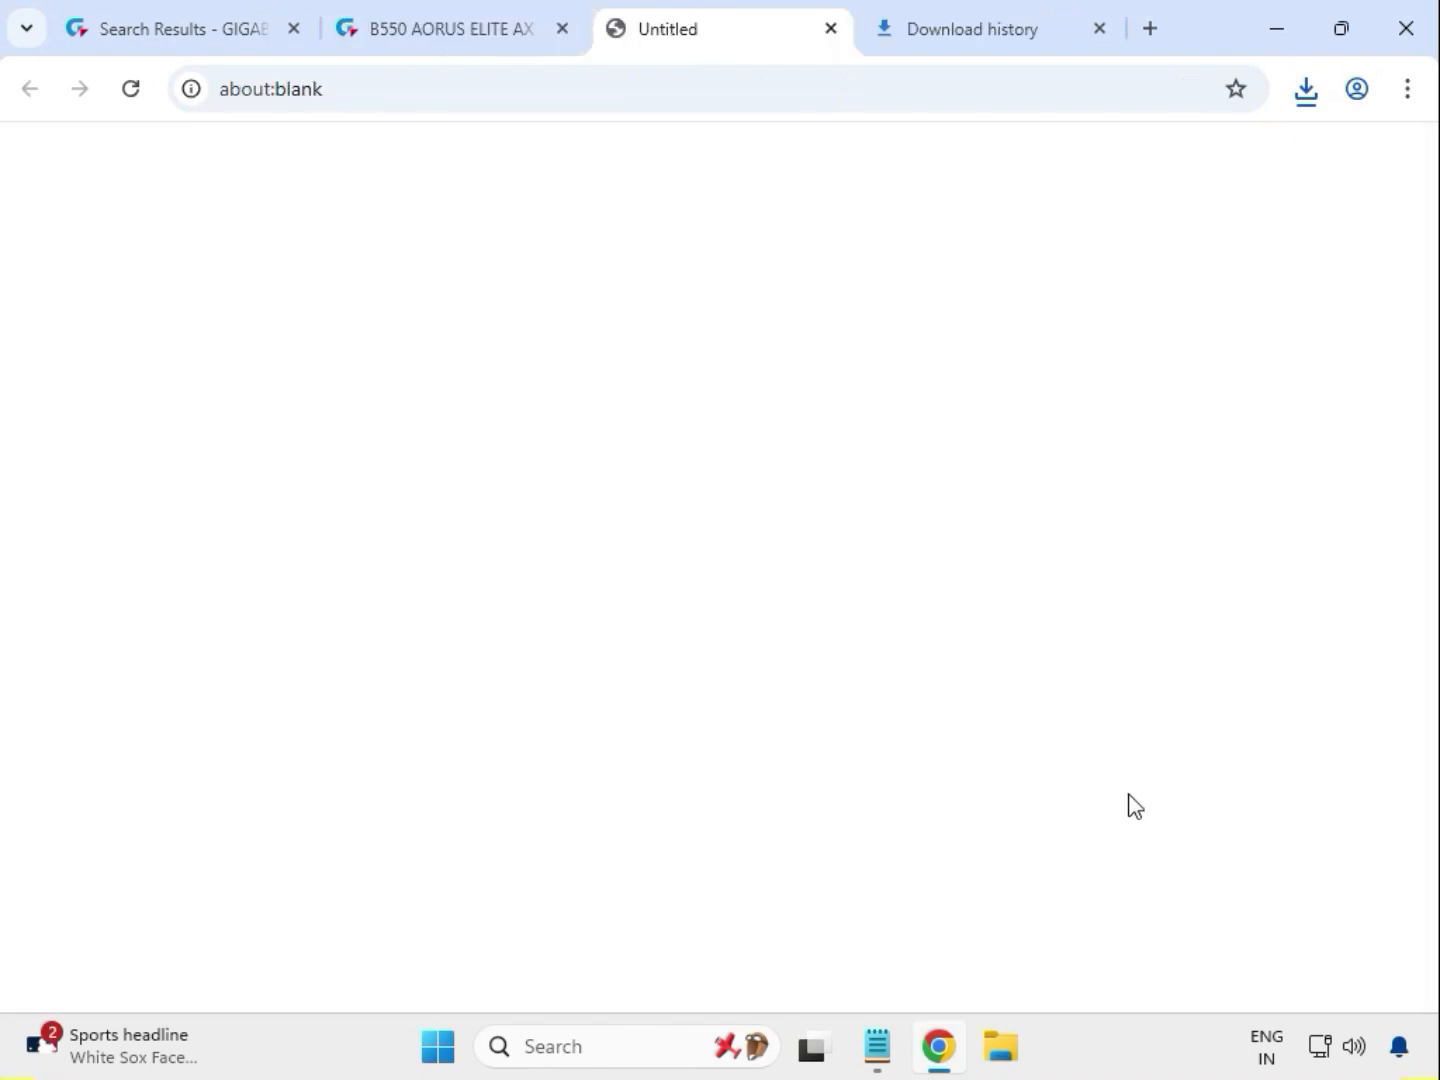
pyautogui.scroll(-3, 274, 877)
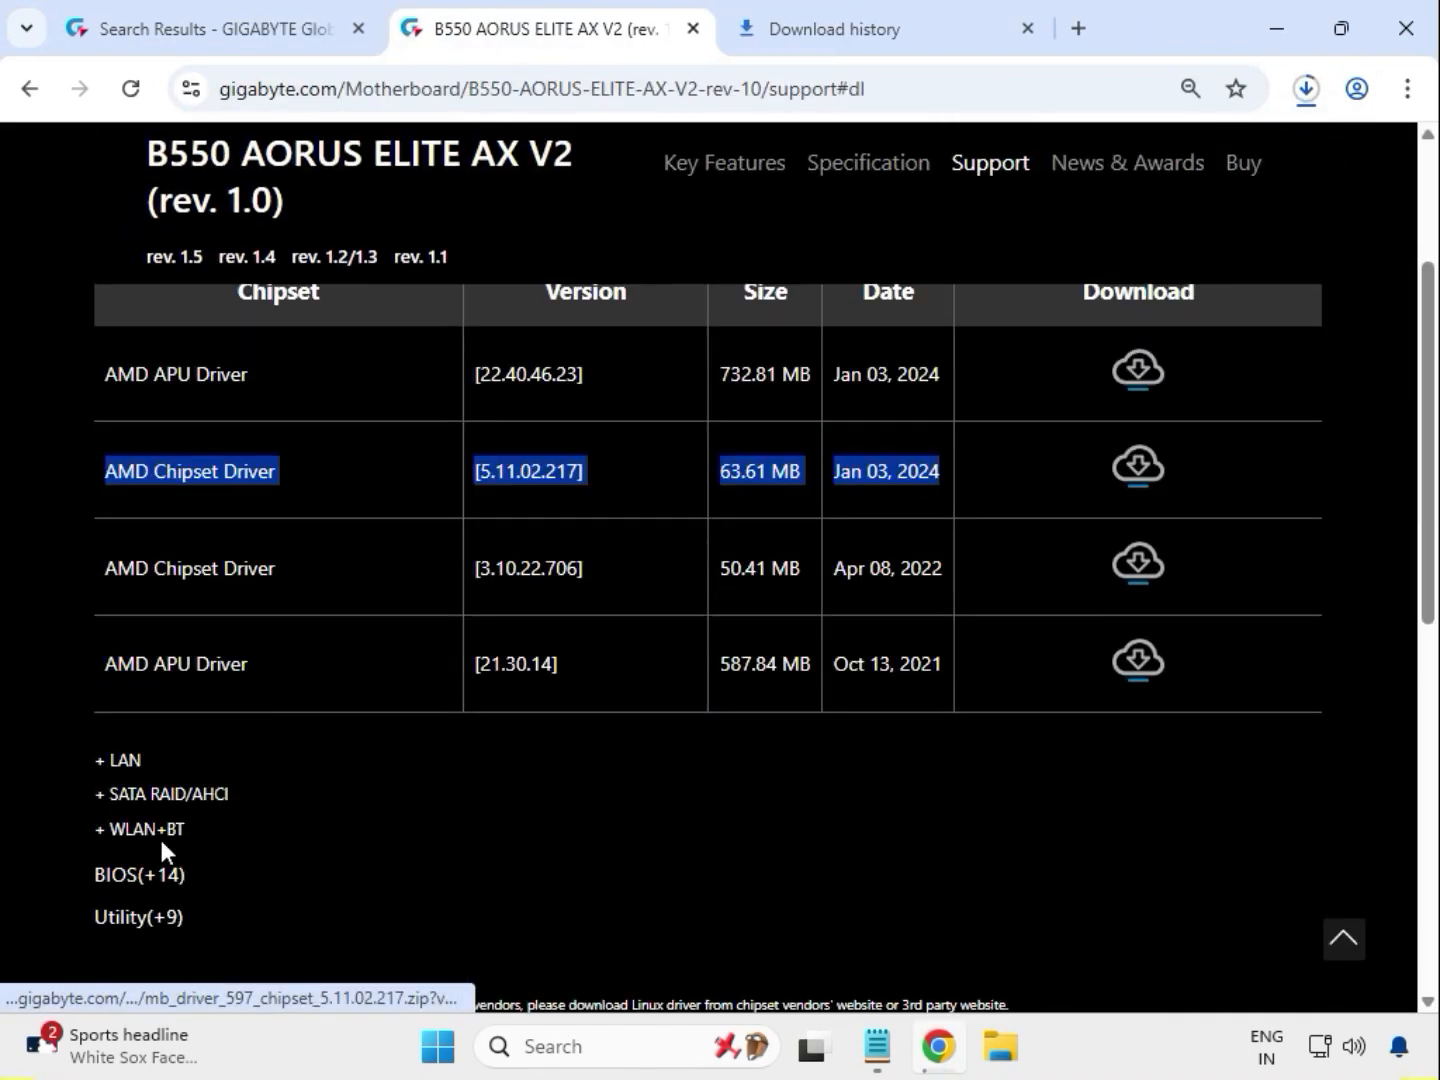
# Expand the LAN drivers and download the Realtek LAN Driver 11.16.1123.2023
pyautogui.moveTo(135, 770); pyautogui.dragTo(112, 757)
pyautogui.scroll(2, 115, 699)
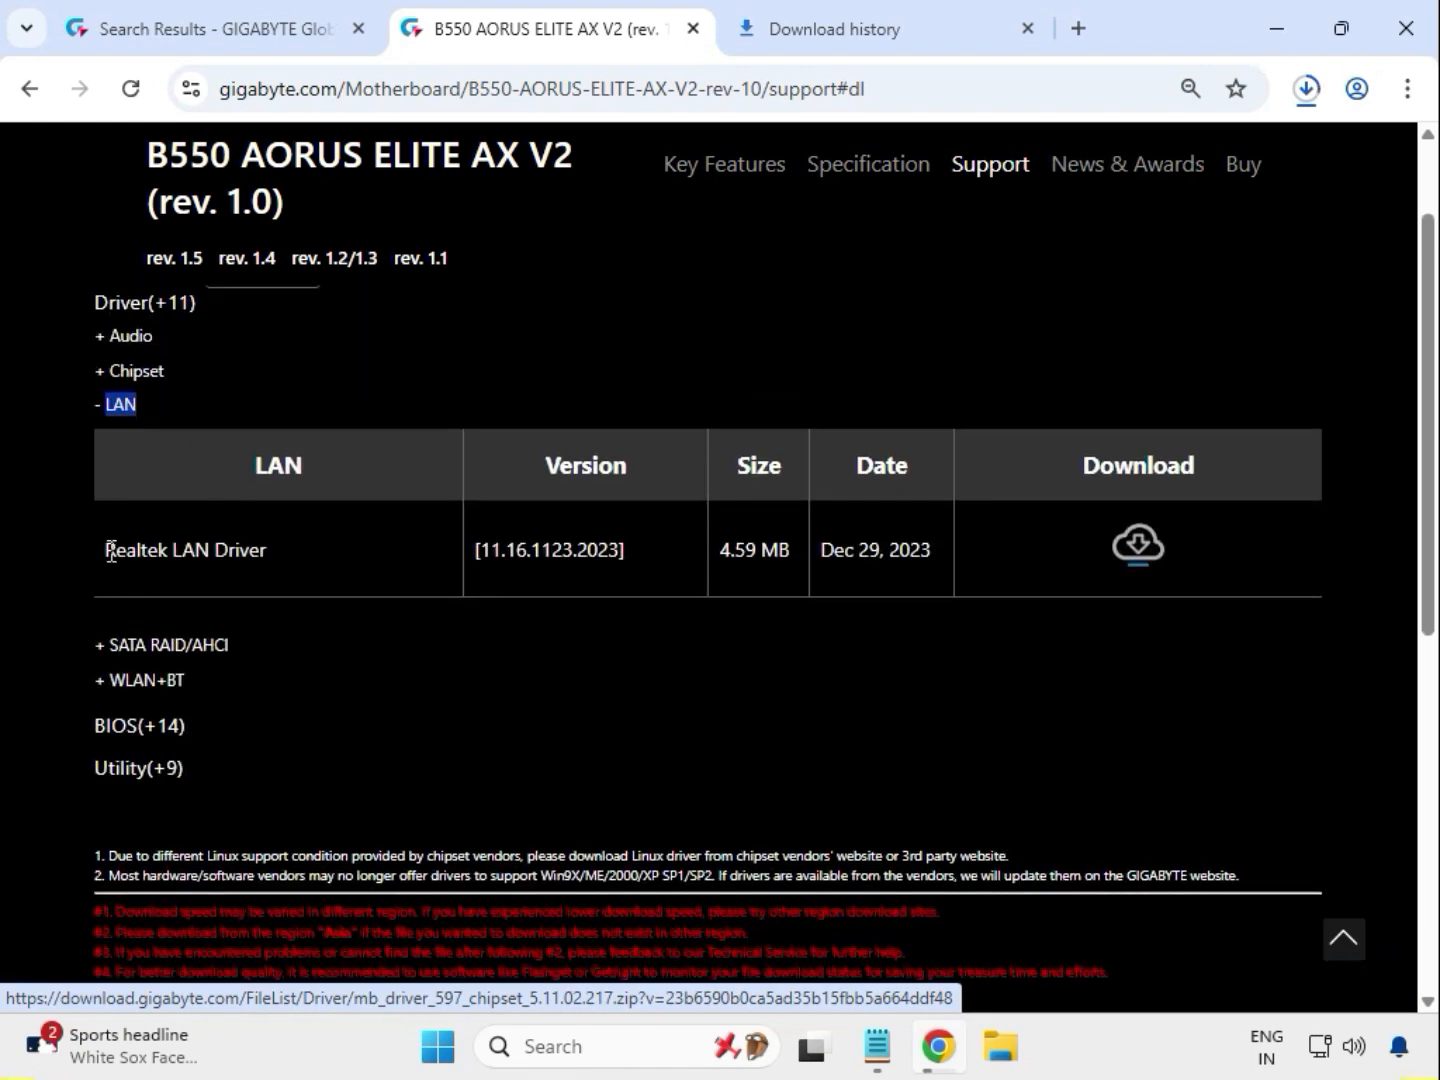
pyautogui.moveTo(112, 551); pyautogui.dragTo(1125, 544)
pyautogui.click(1123, 560)
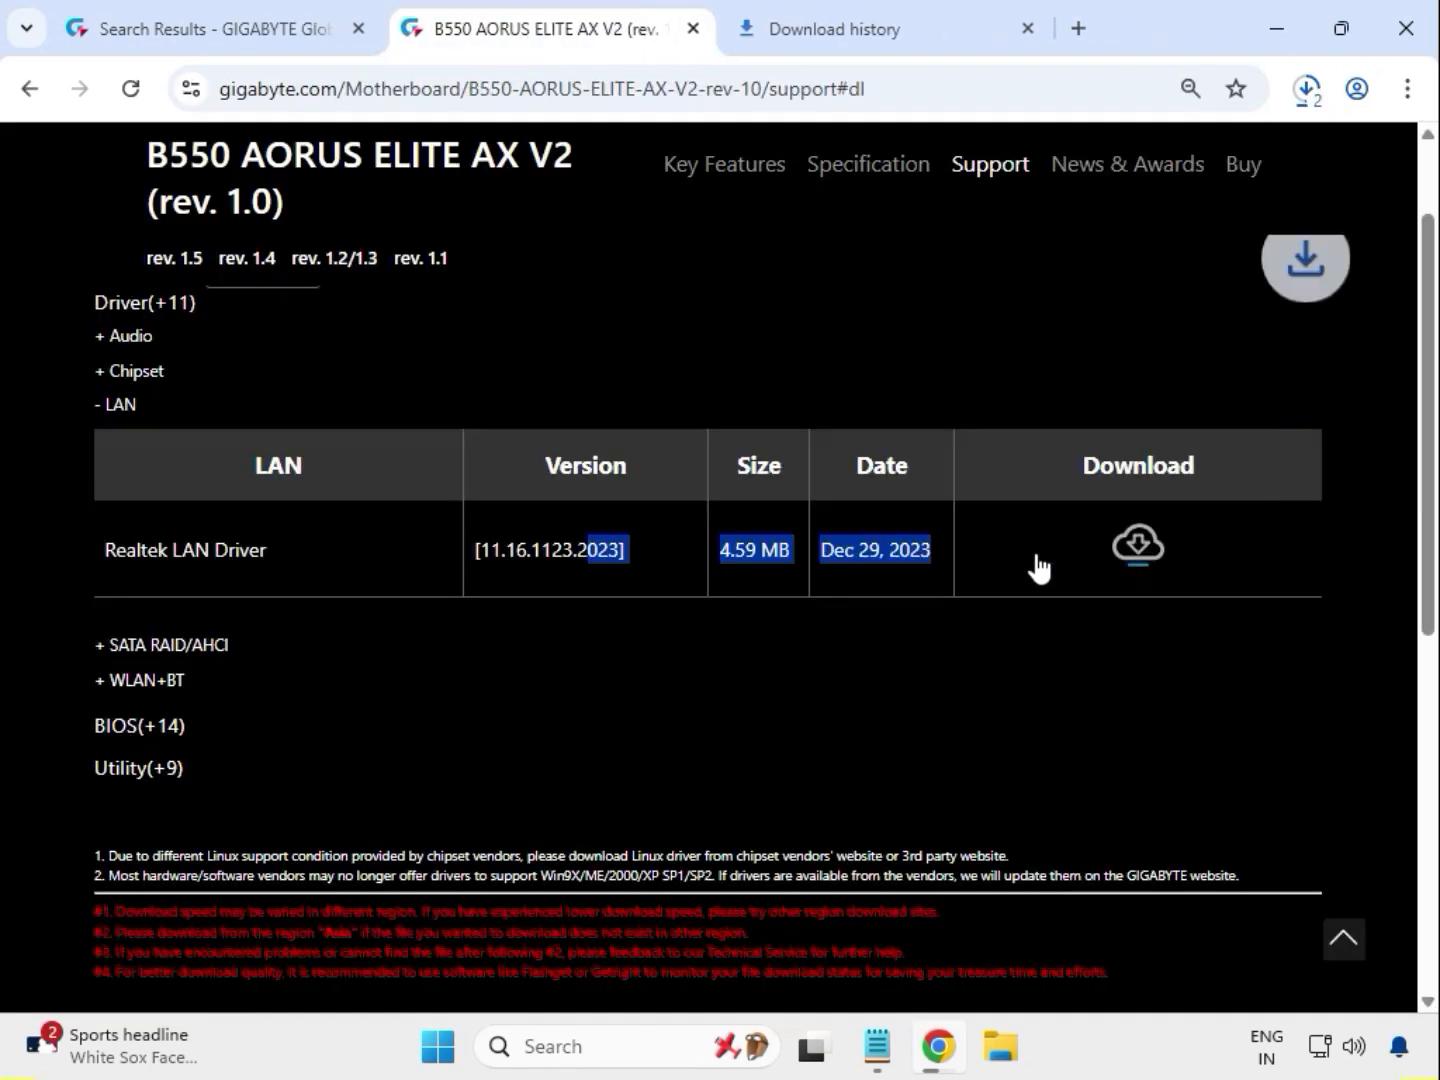
# Expand the WLAN+BT drivers and download the Intel Bluetooth Driver 22.170.0.2
pyautogui.moveTo(193, 684); pyautogui.dragTo(296, 622)
pyautogui.click(110, 680)
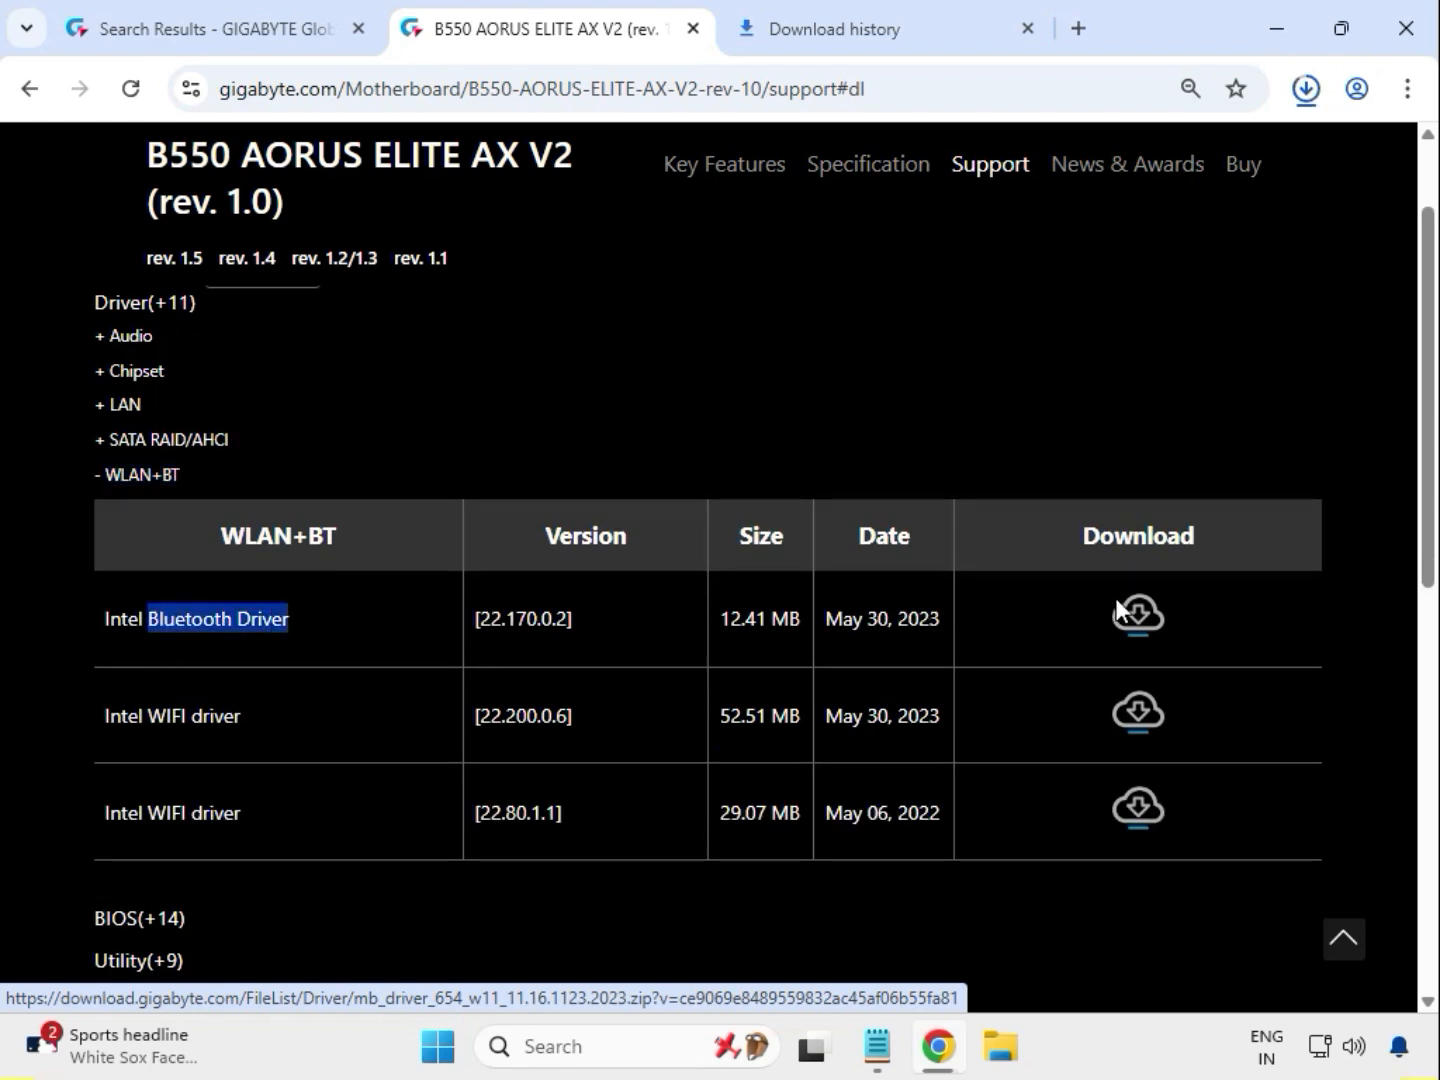
pyautogui.click(1152, 617)
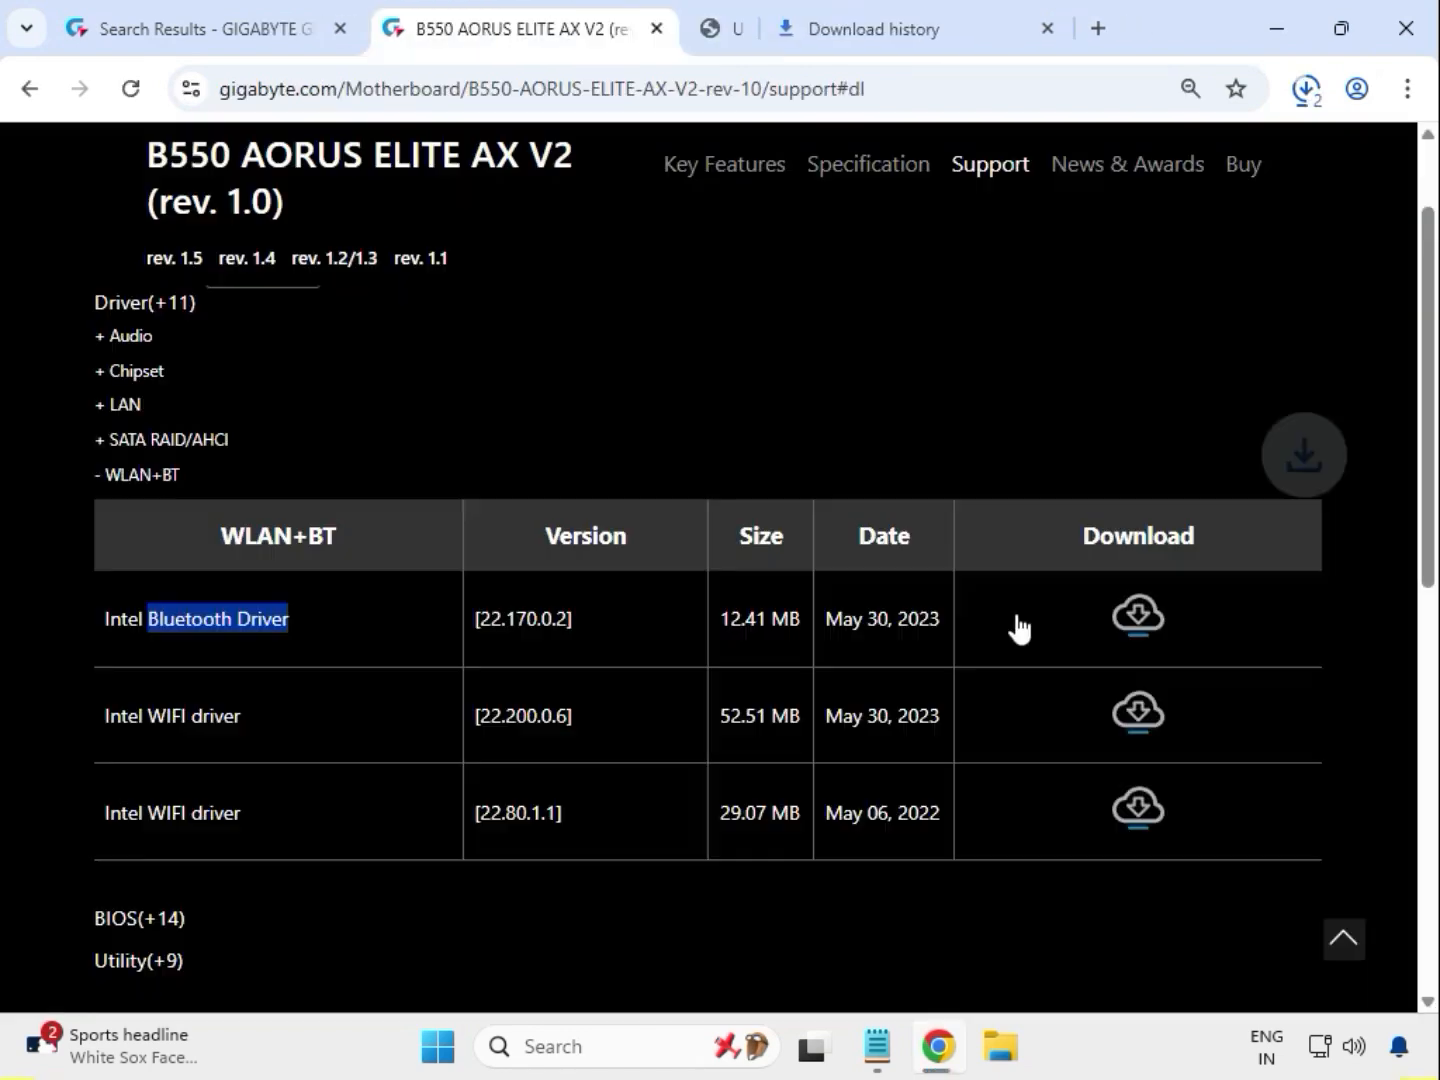
# Download the Intel WIFI driver 22.200.0.6 and show the downloaded files in their folder
pyautogui.moveTo(149, 717); pyautogui.dragTo(259, 710)
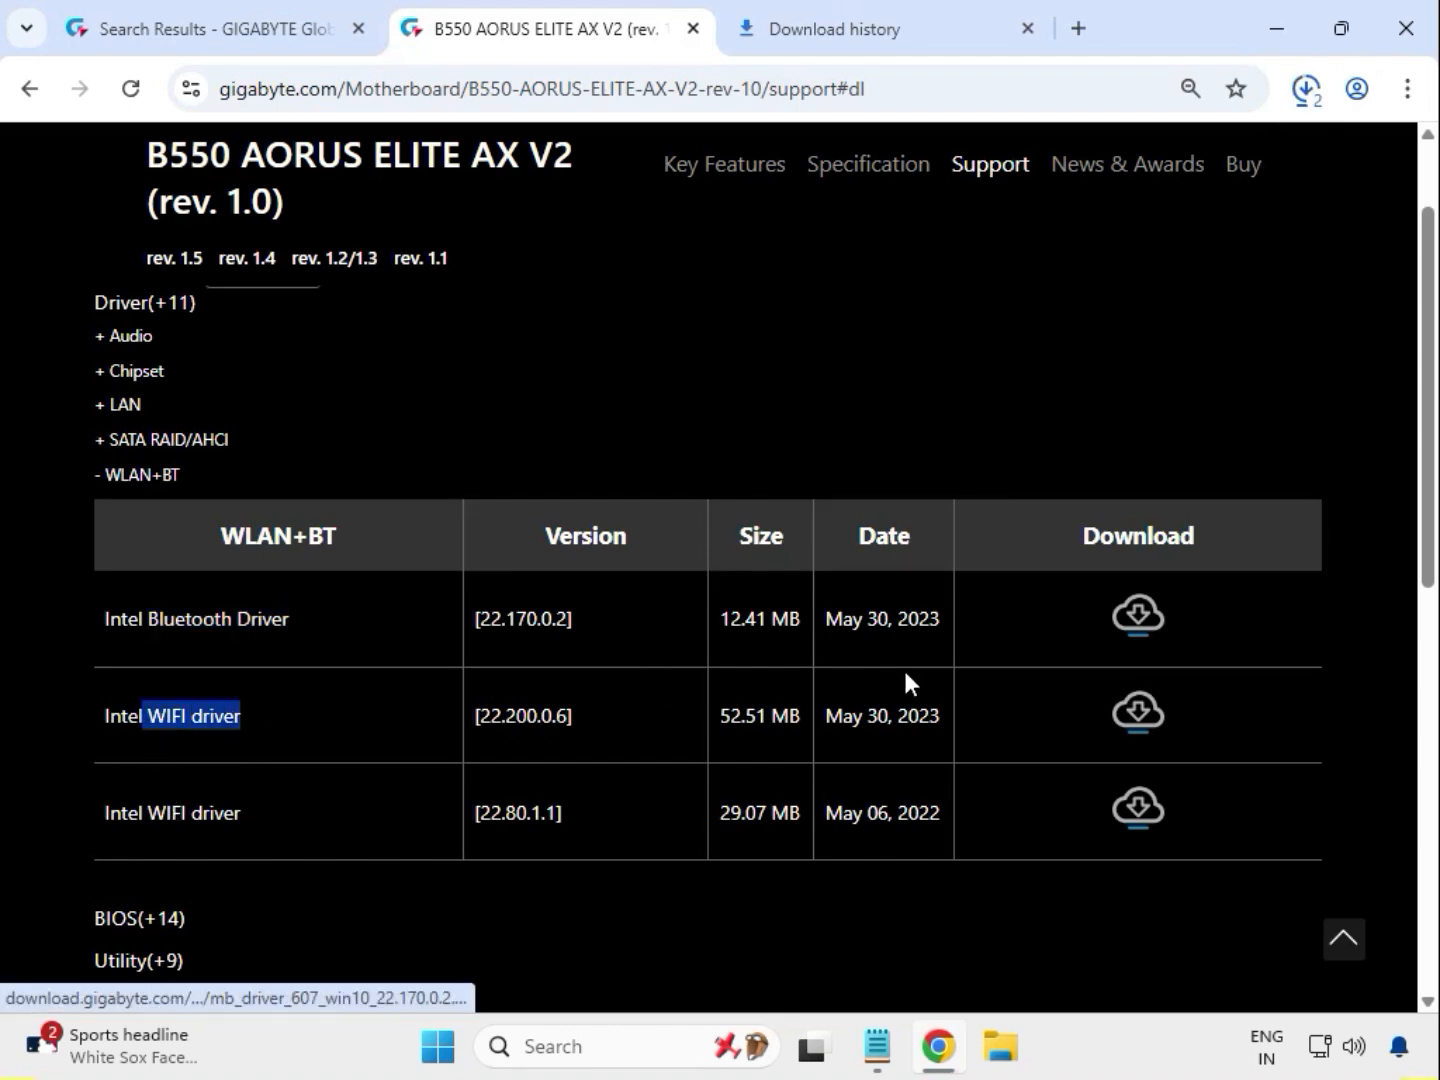
pyautogui.click(1138, 720)
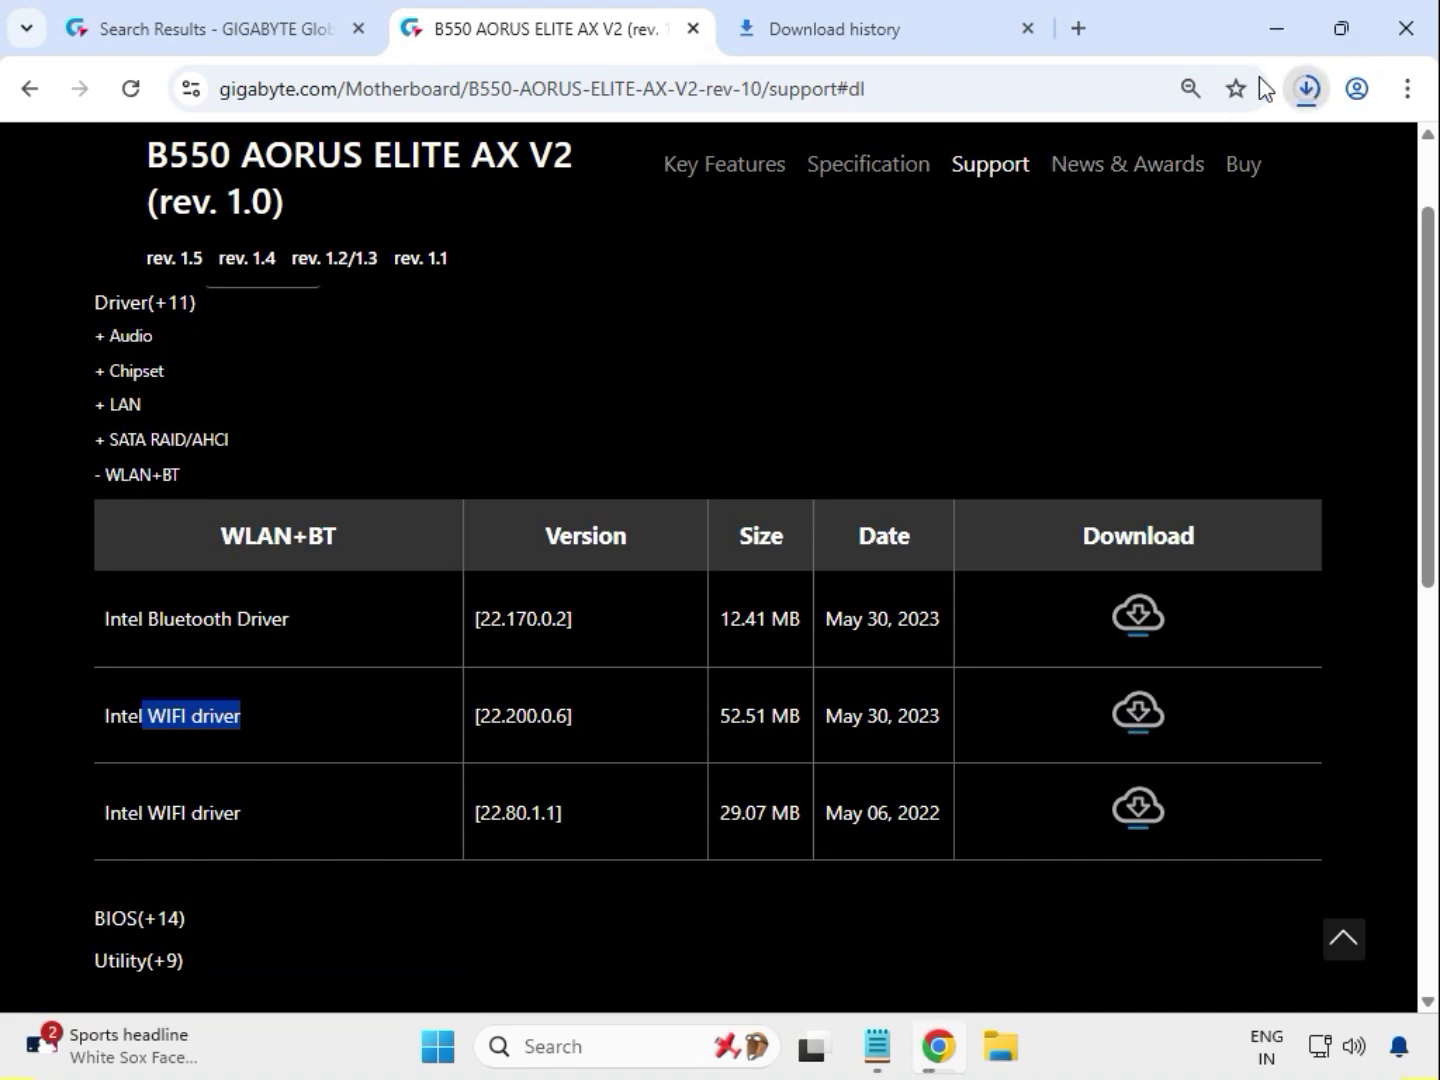
pyautogui.click(1307, 88)
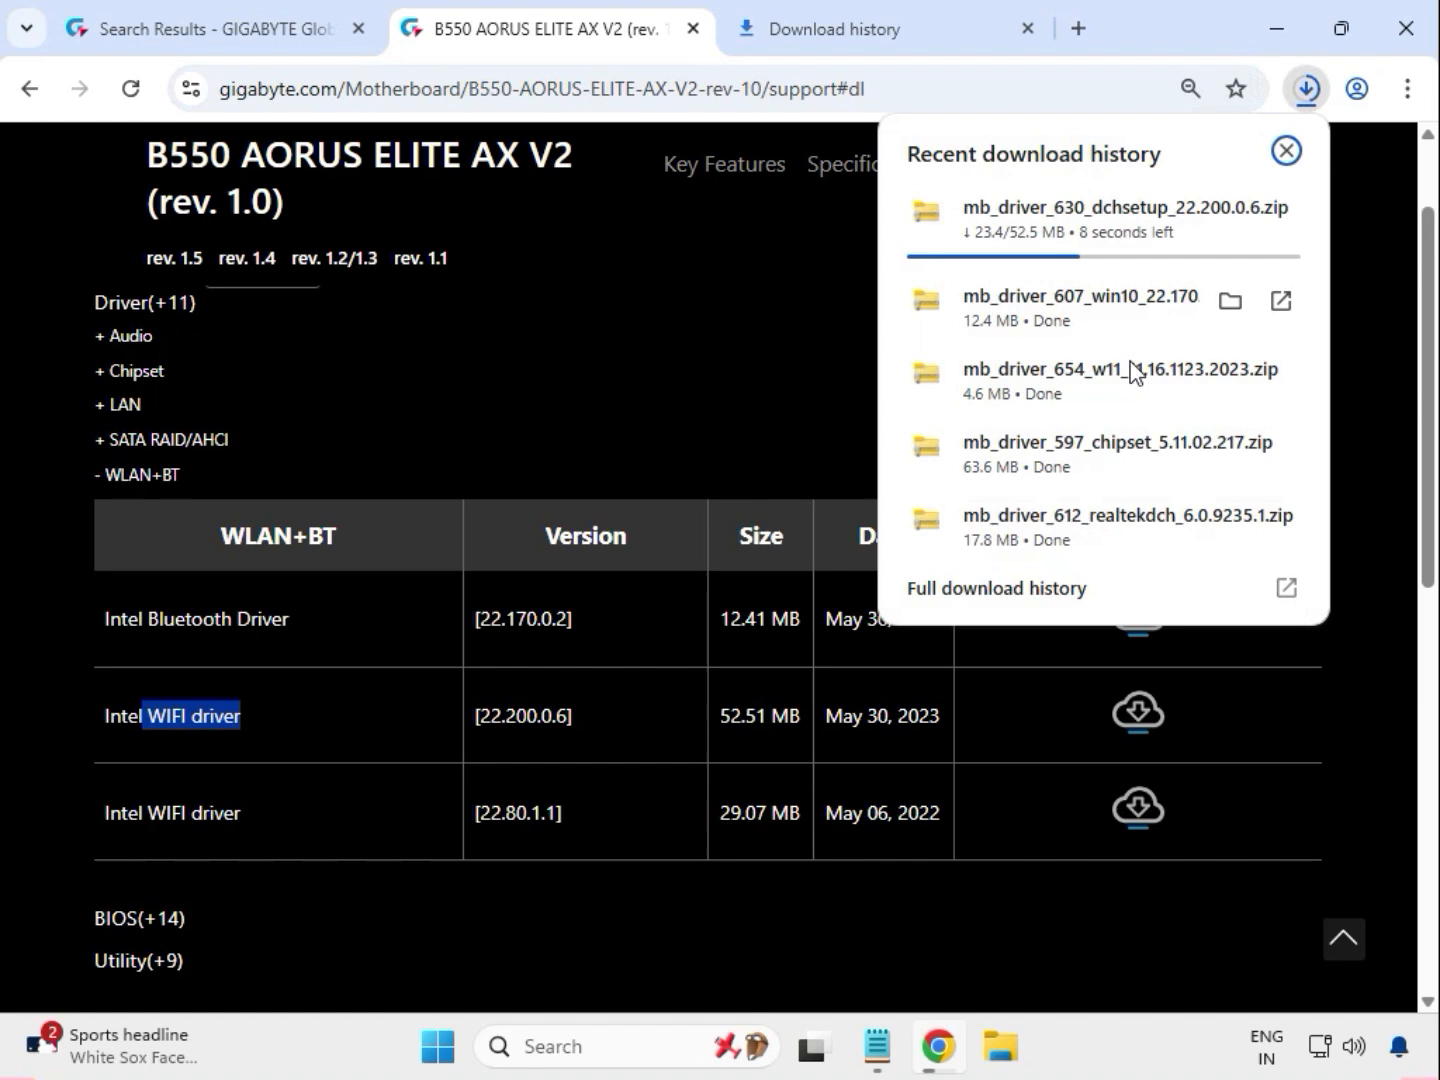
pyautogui.click(1229, 302)
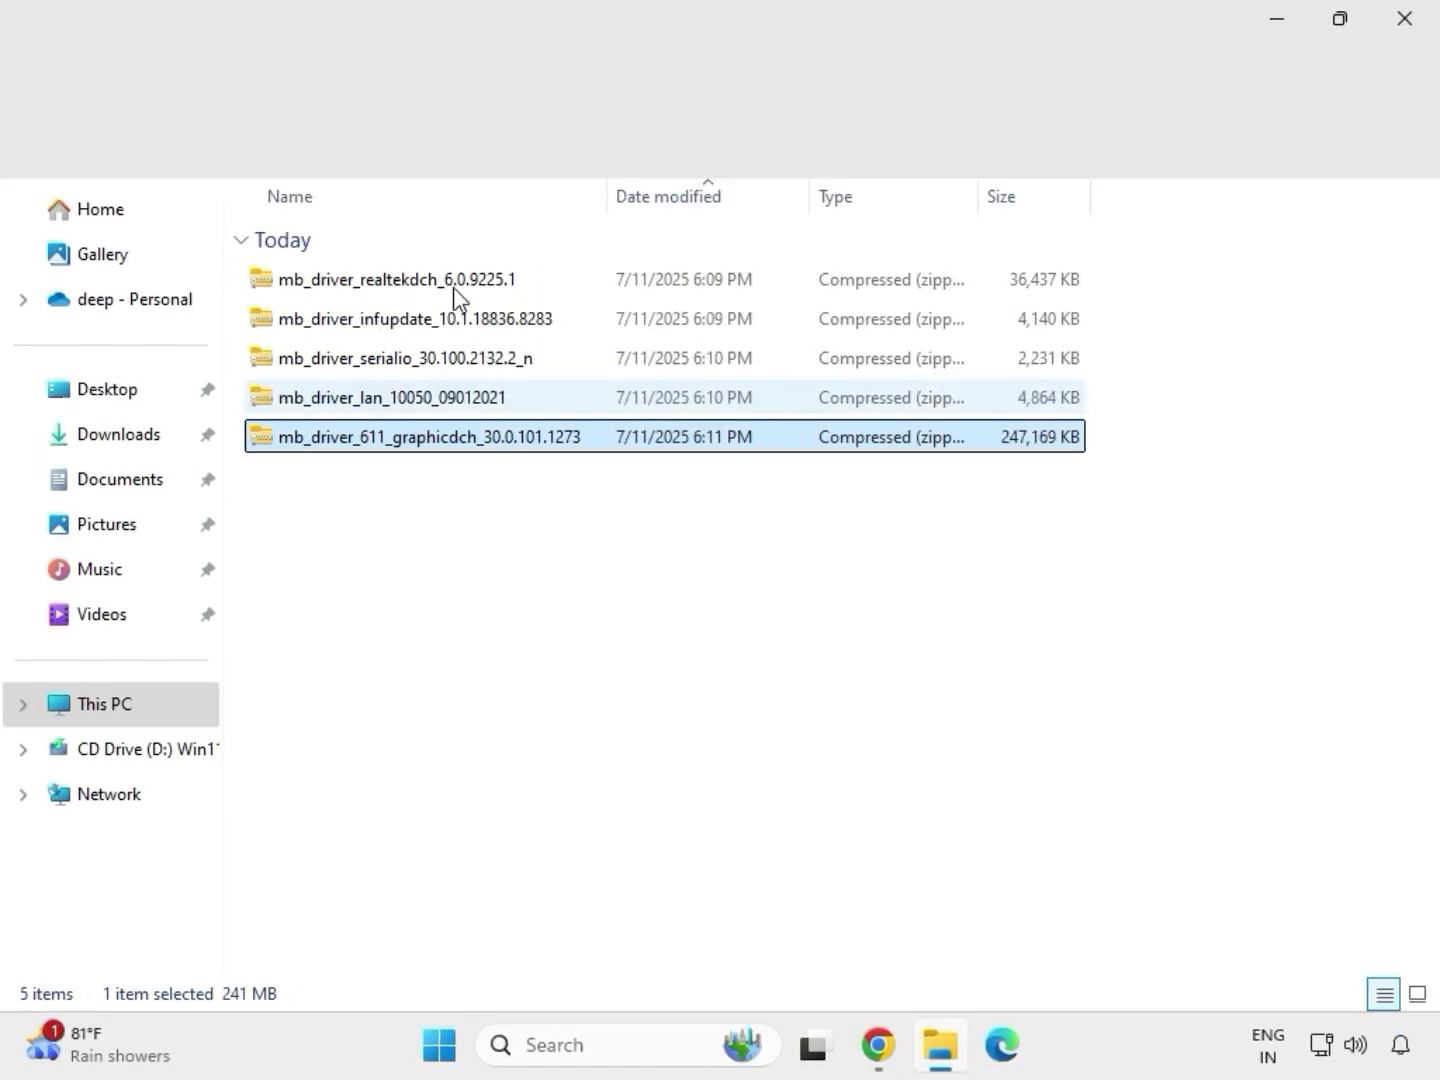
# Extract the mb_driver_611_graphicdch_30.0.101.1273 archive into its default Downloads subfolder, then close the extracted folder window
pyautogui.moveTo(515, 487); pyautogui.dragTo(445, 265)
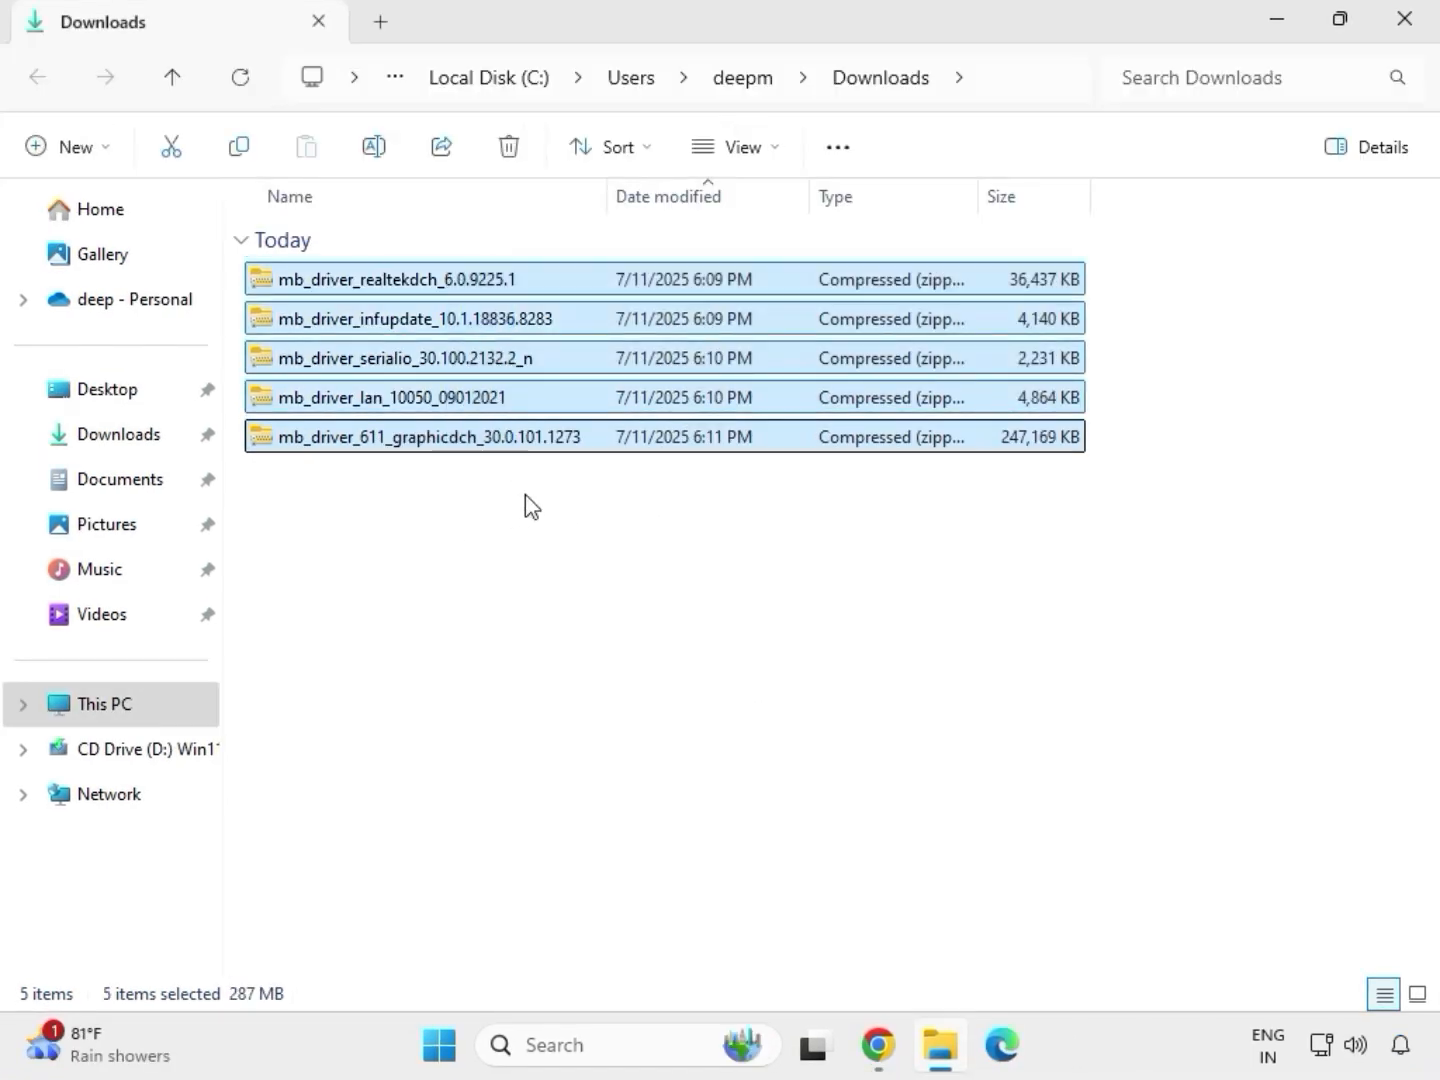
pyautogui.click(503, 445)
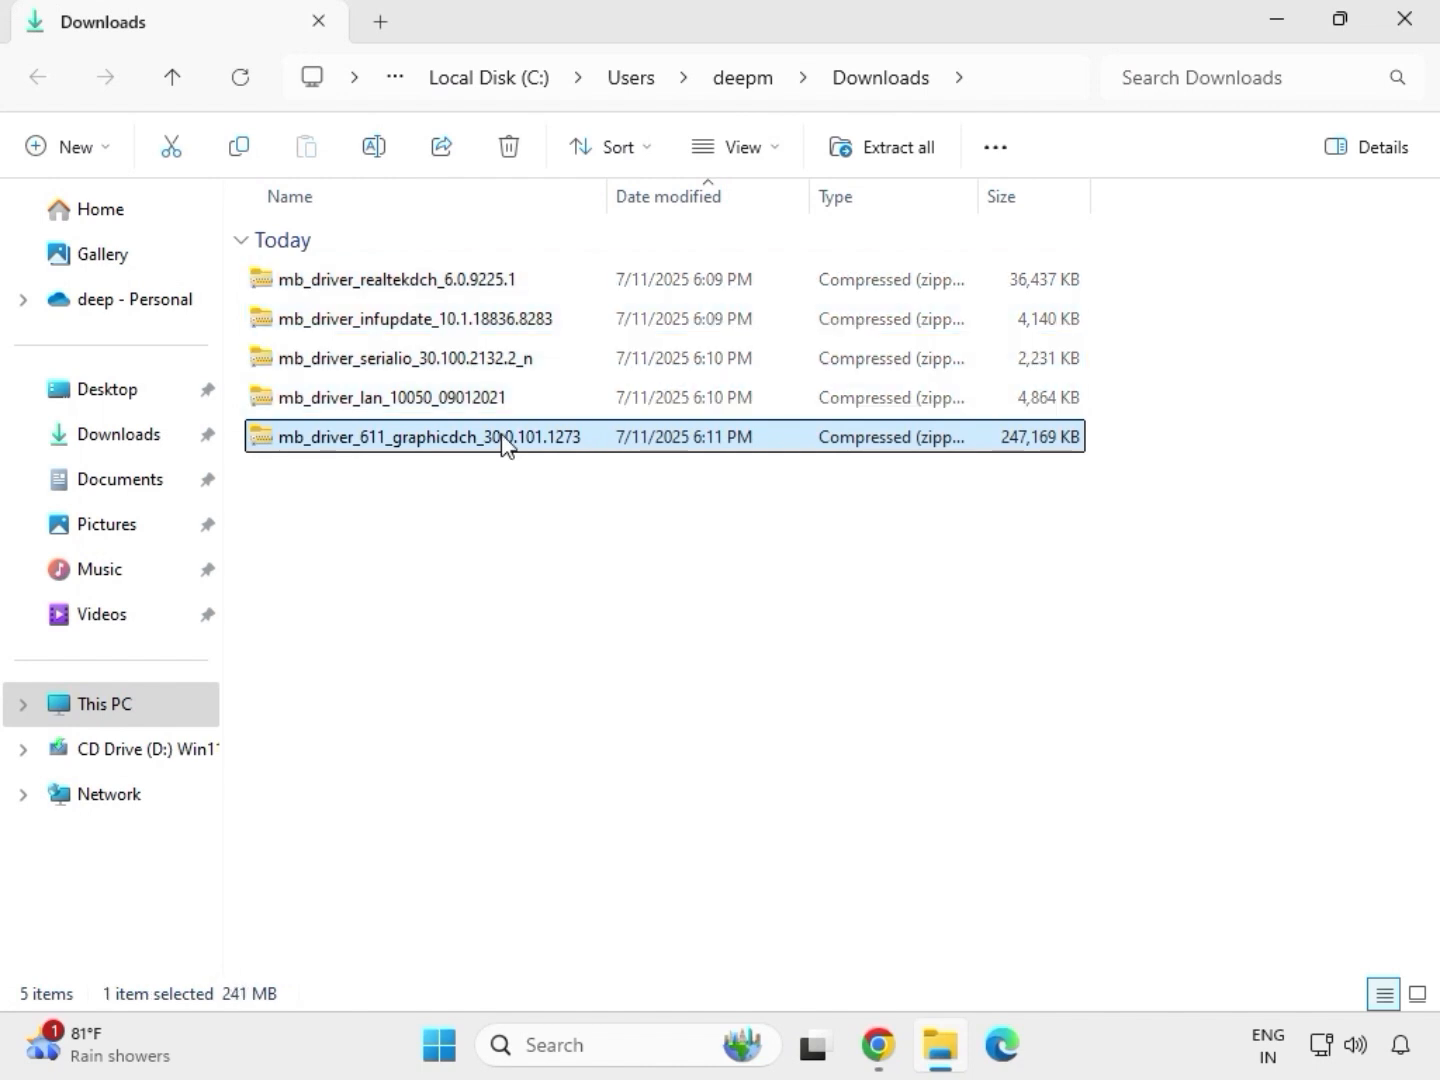
pyautogui.rightClick(503, 445)
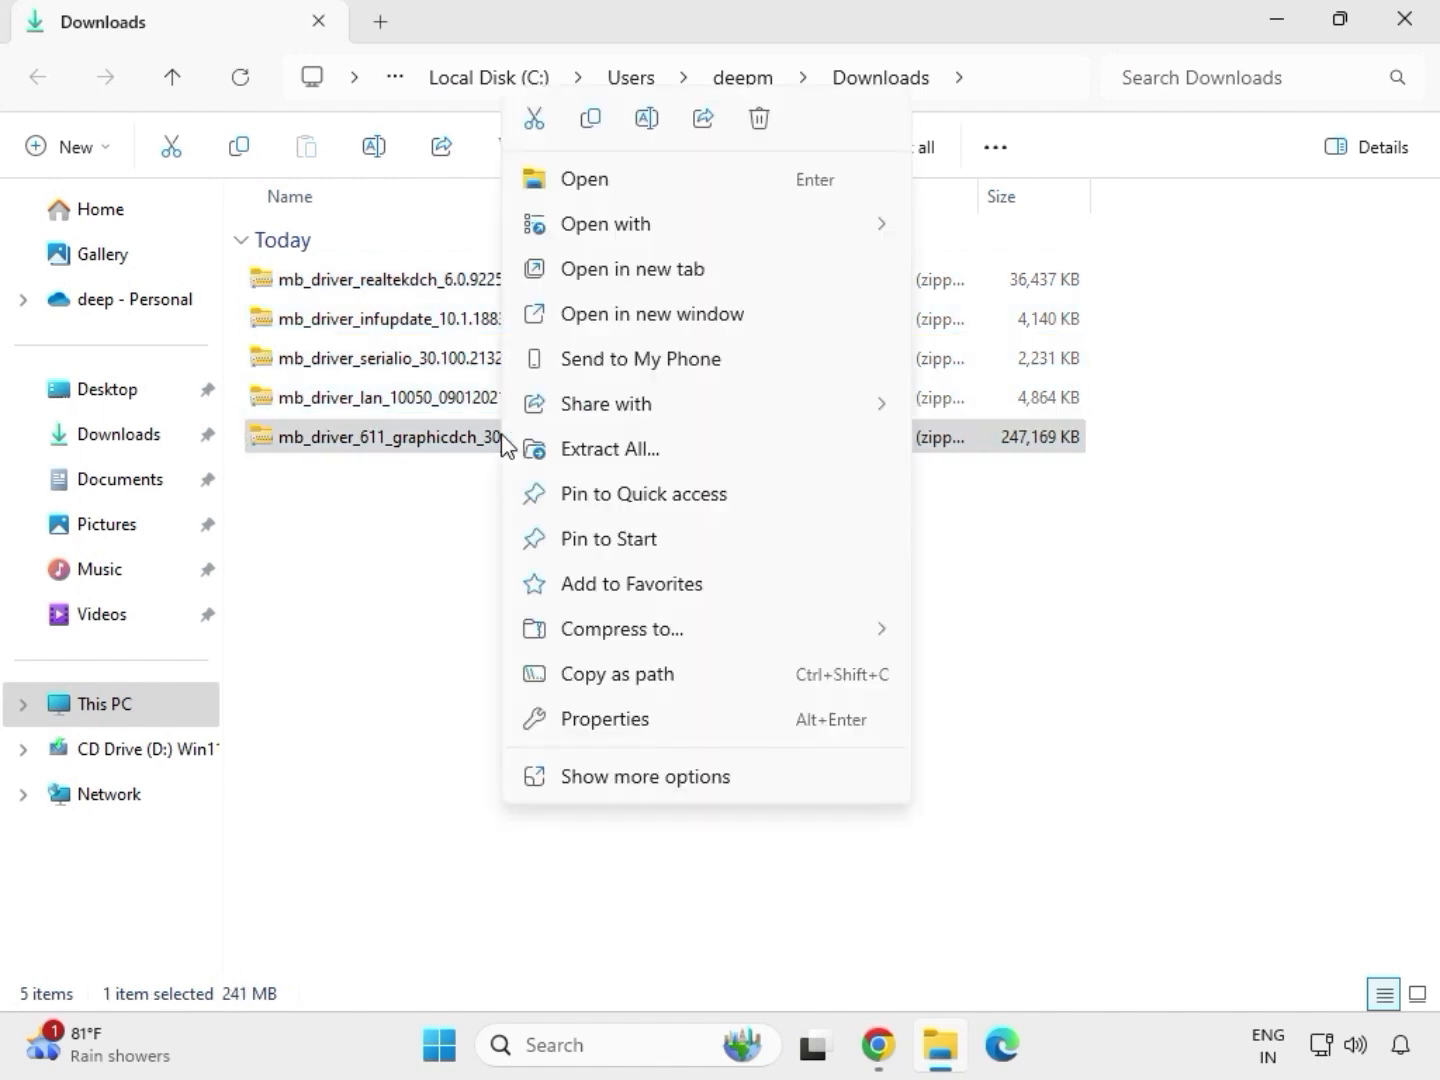
pyautogui.click(650, 779)
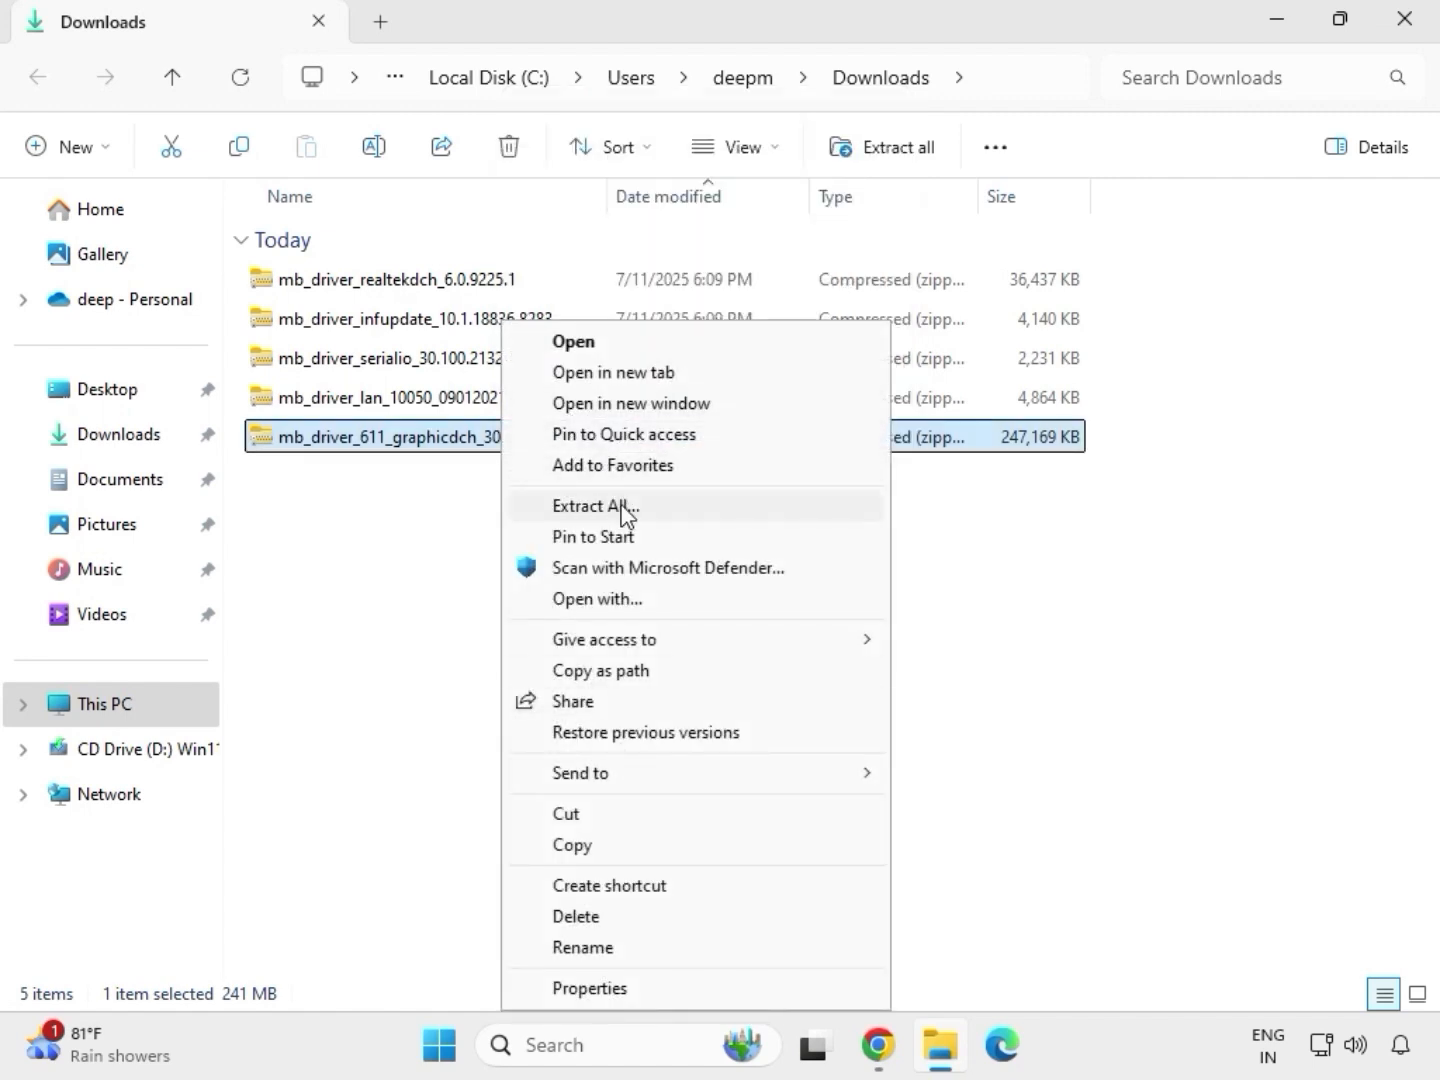
pyautogui.click(603, 508)
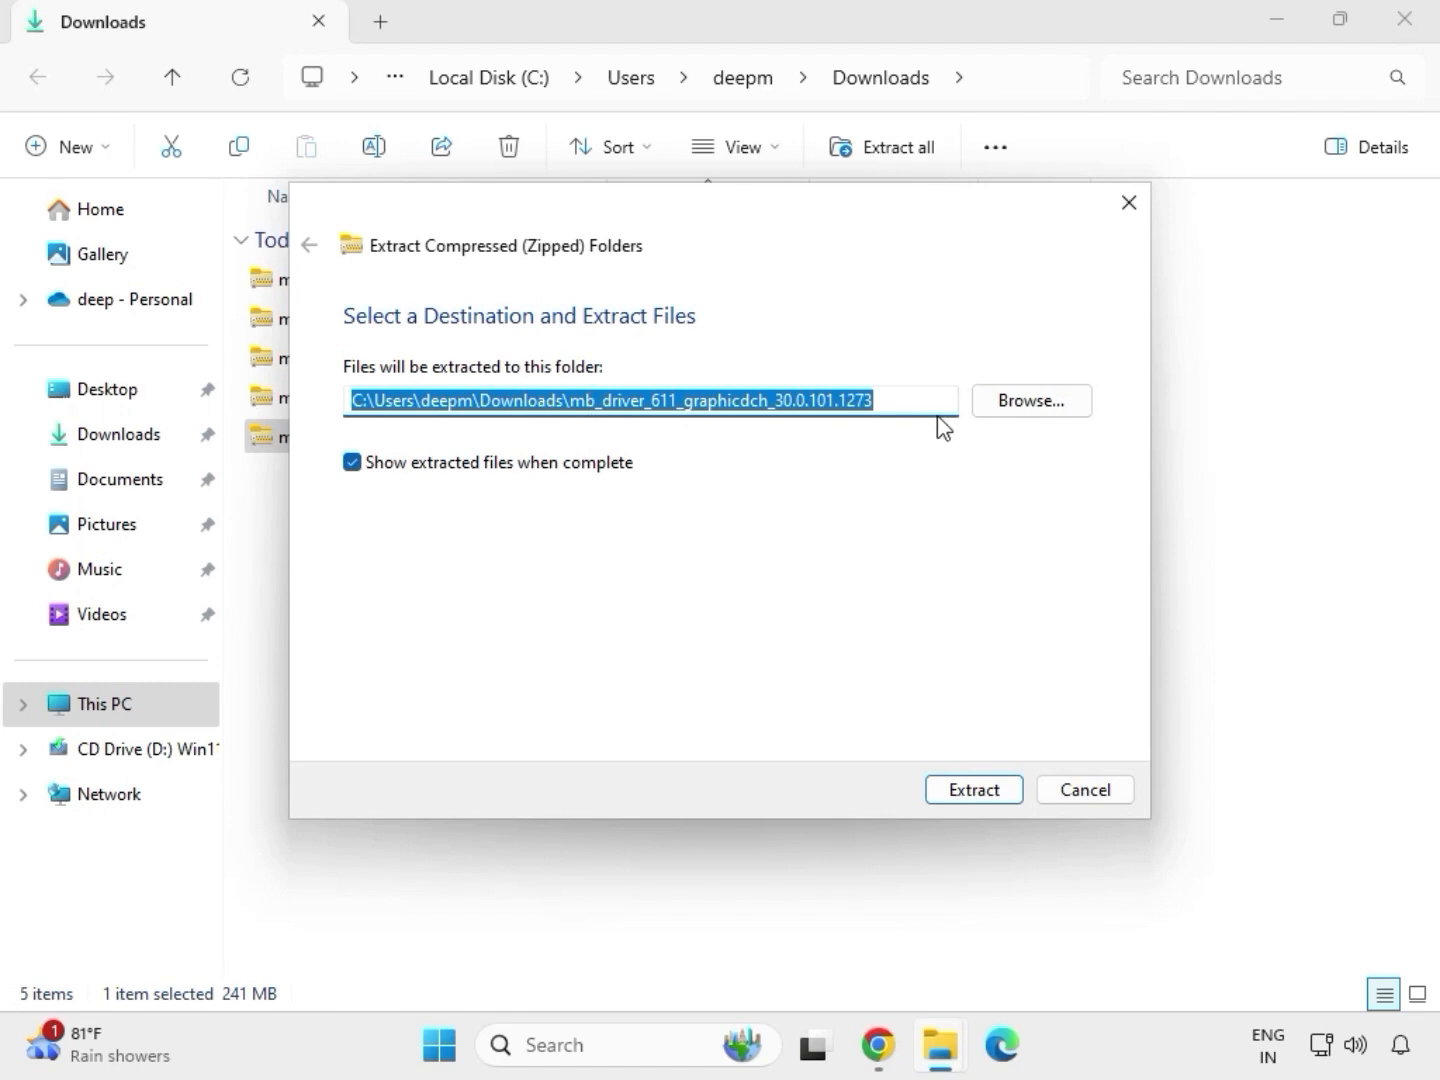
pyautogui.click(978, 789)
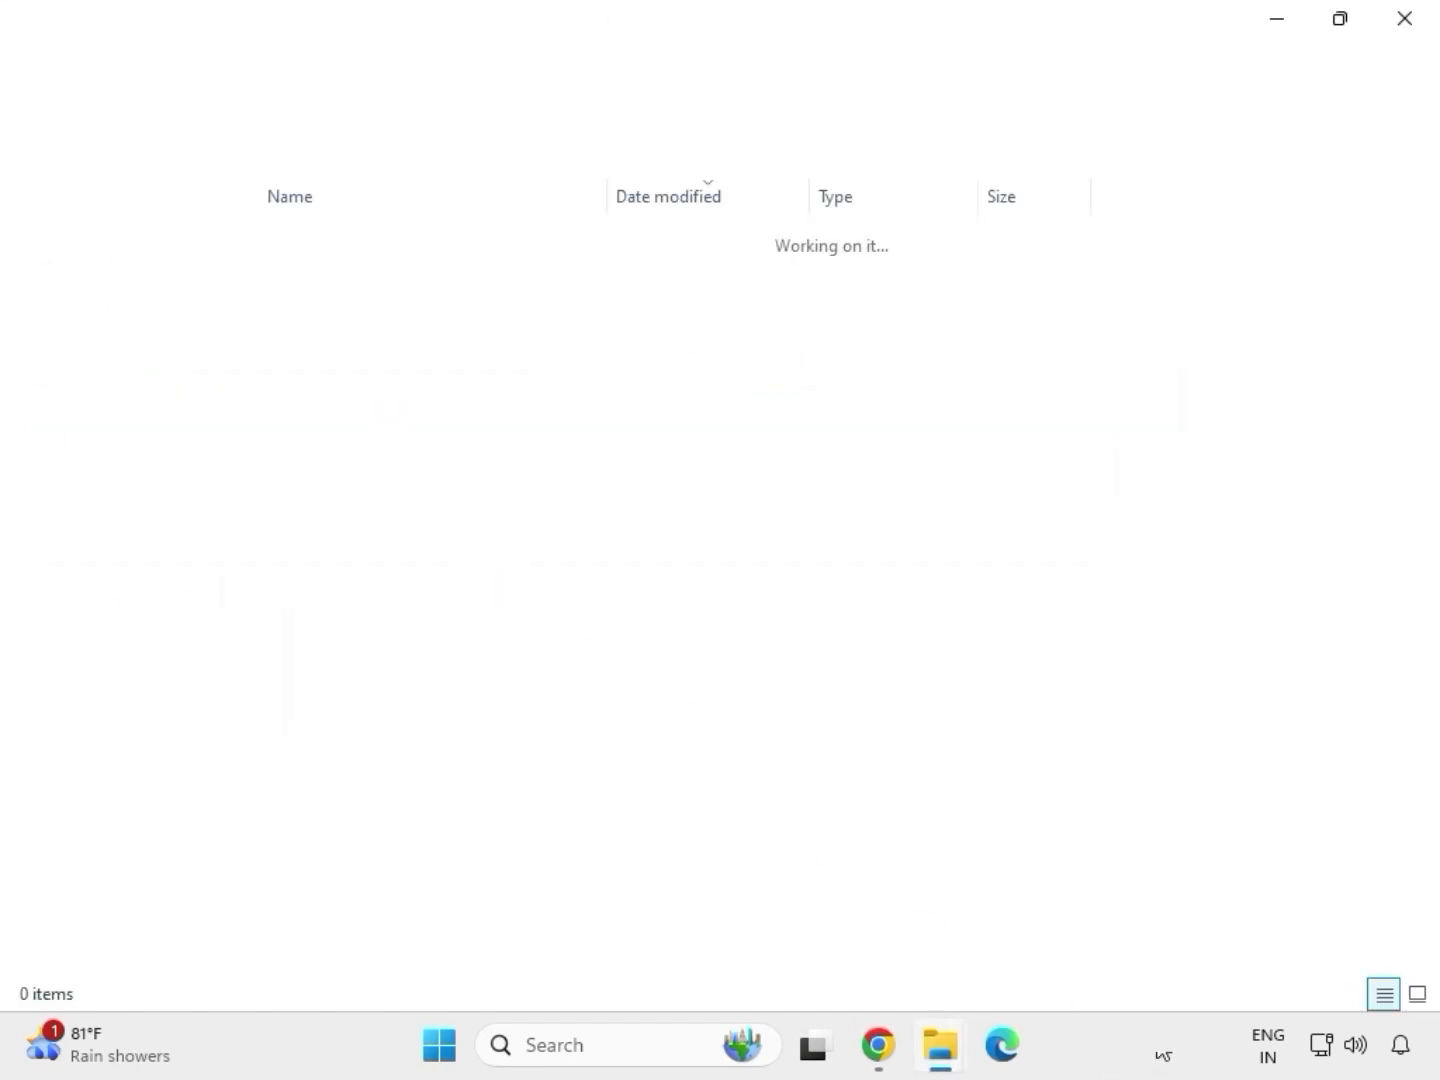
pyautogui.click(1404, 26)
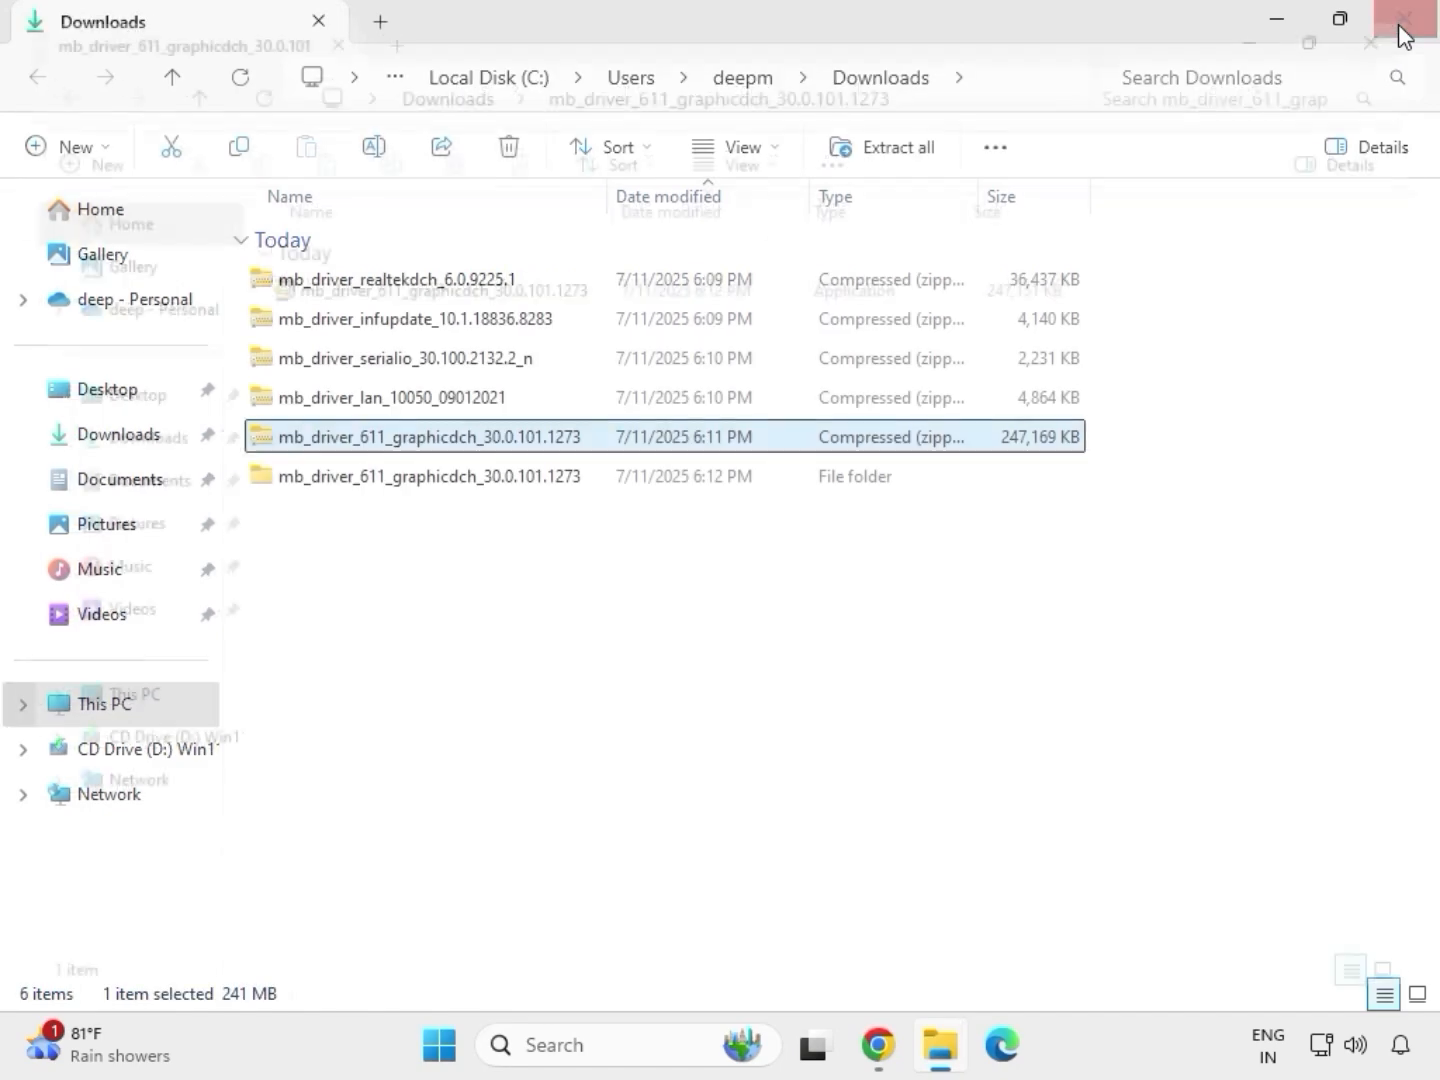
# Extract the mb_driver_lan_10050_09012021 archive into its default Downloads subfolder
pyautogui.click(364, 401)
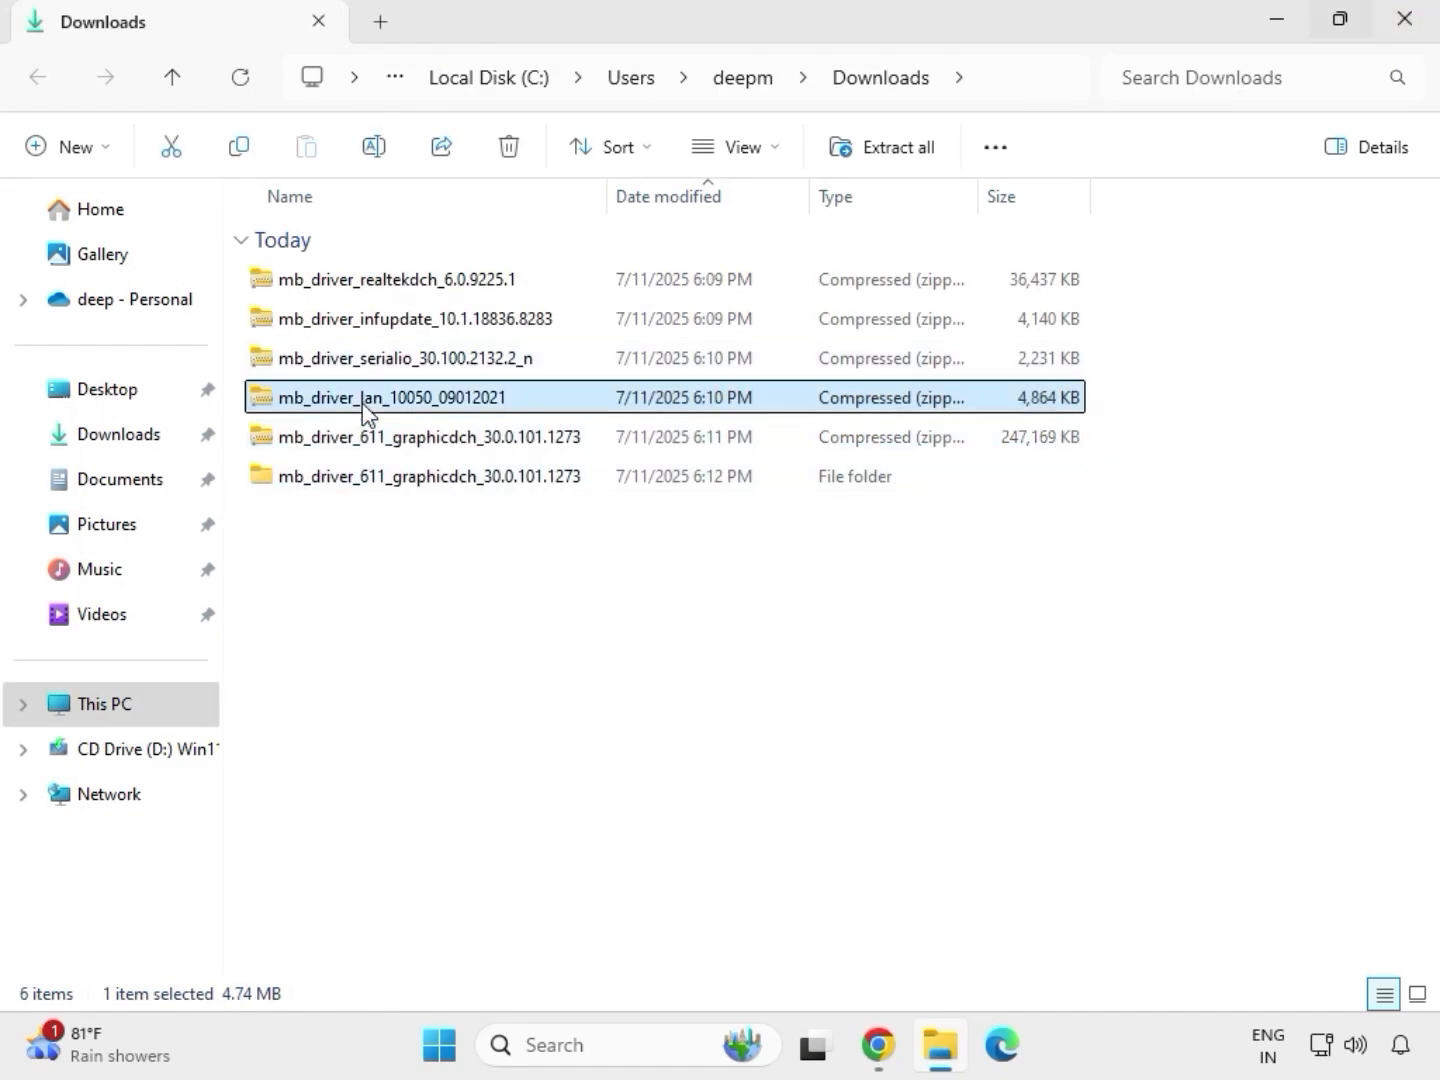
pyautogui.rightClick(362, 403)
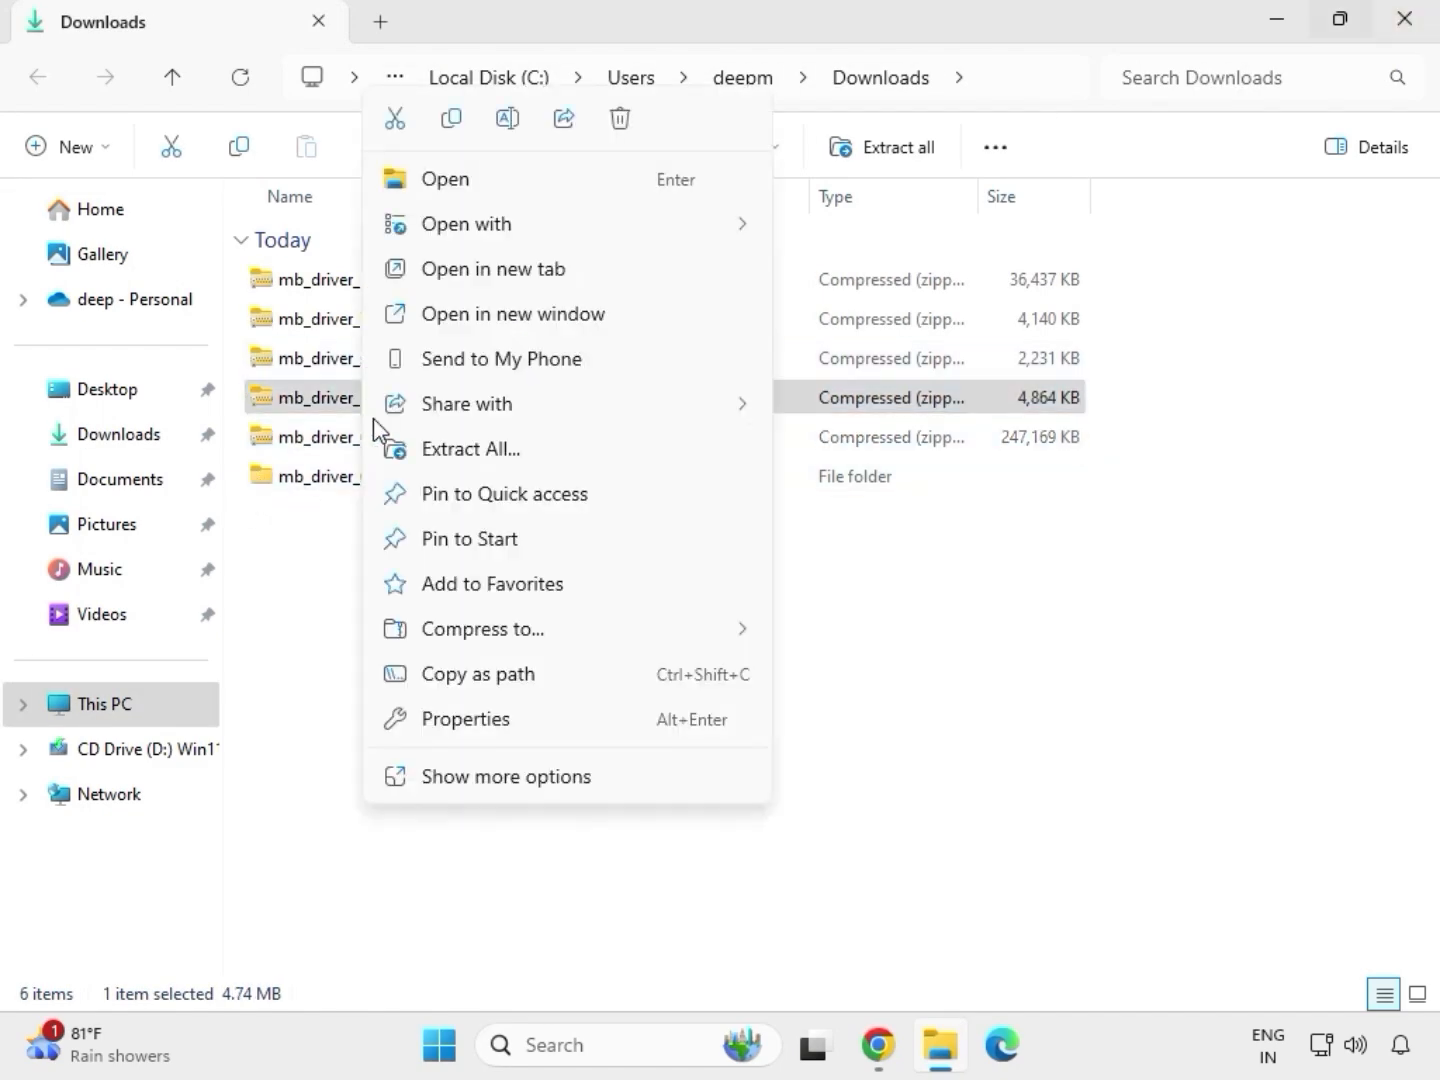
pyautogui.click(481, 778)
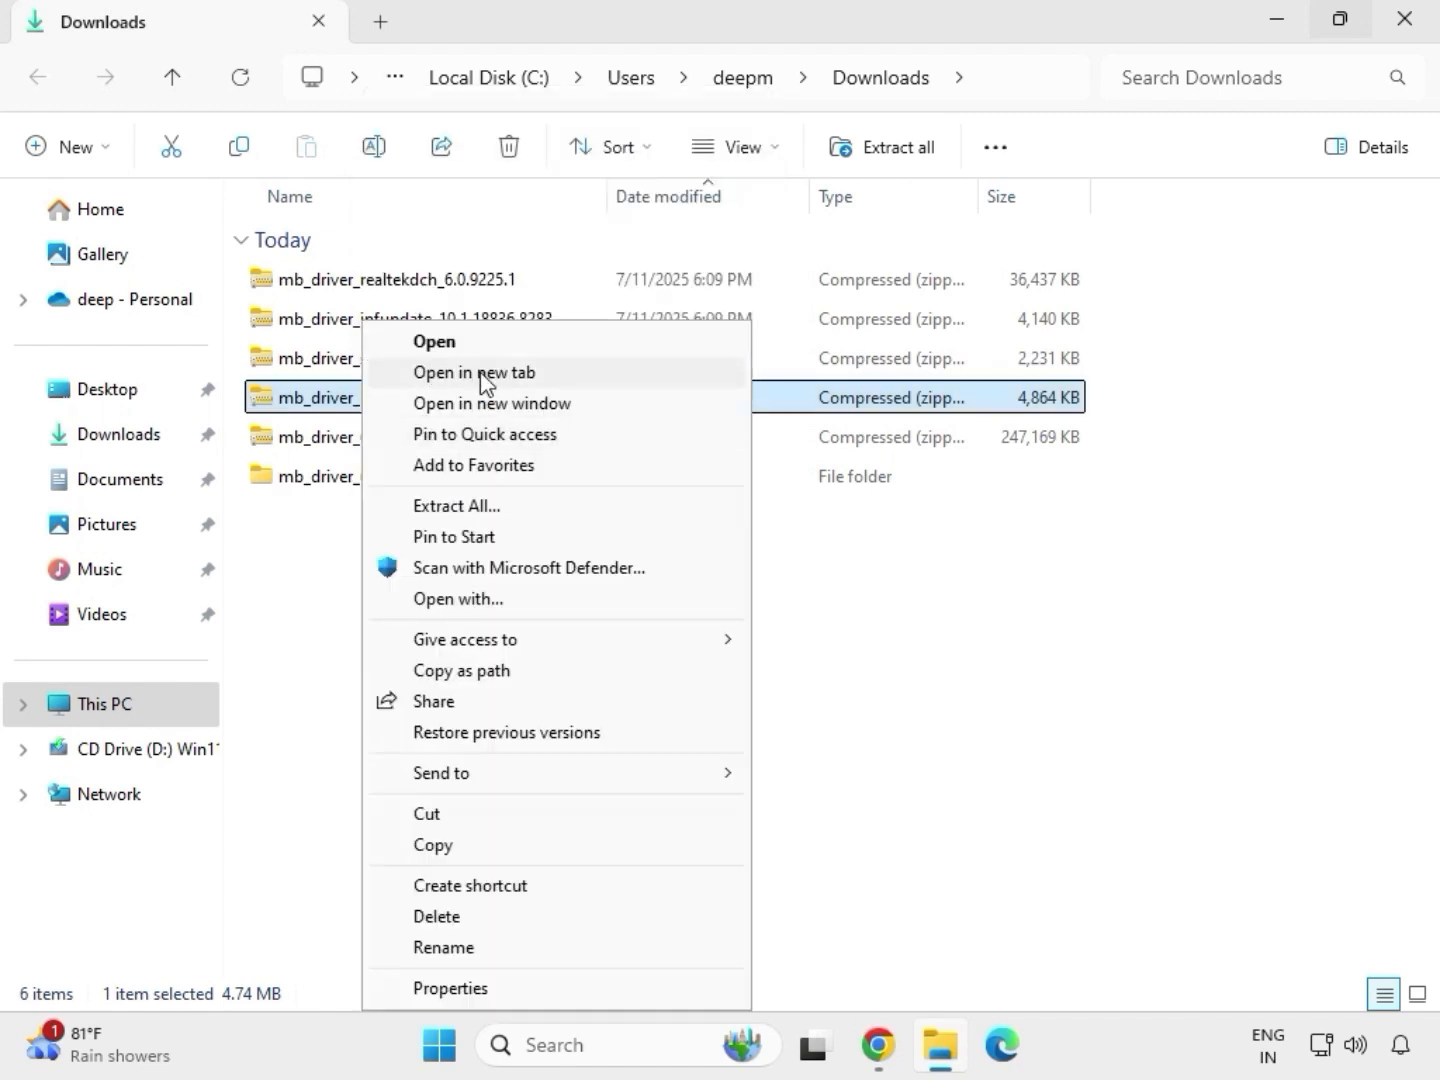
pyautogui.click(455, 507)
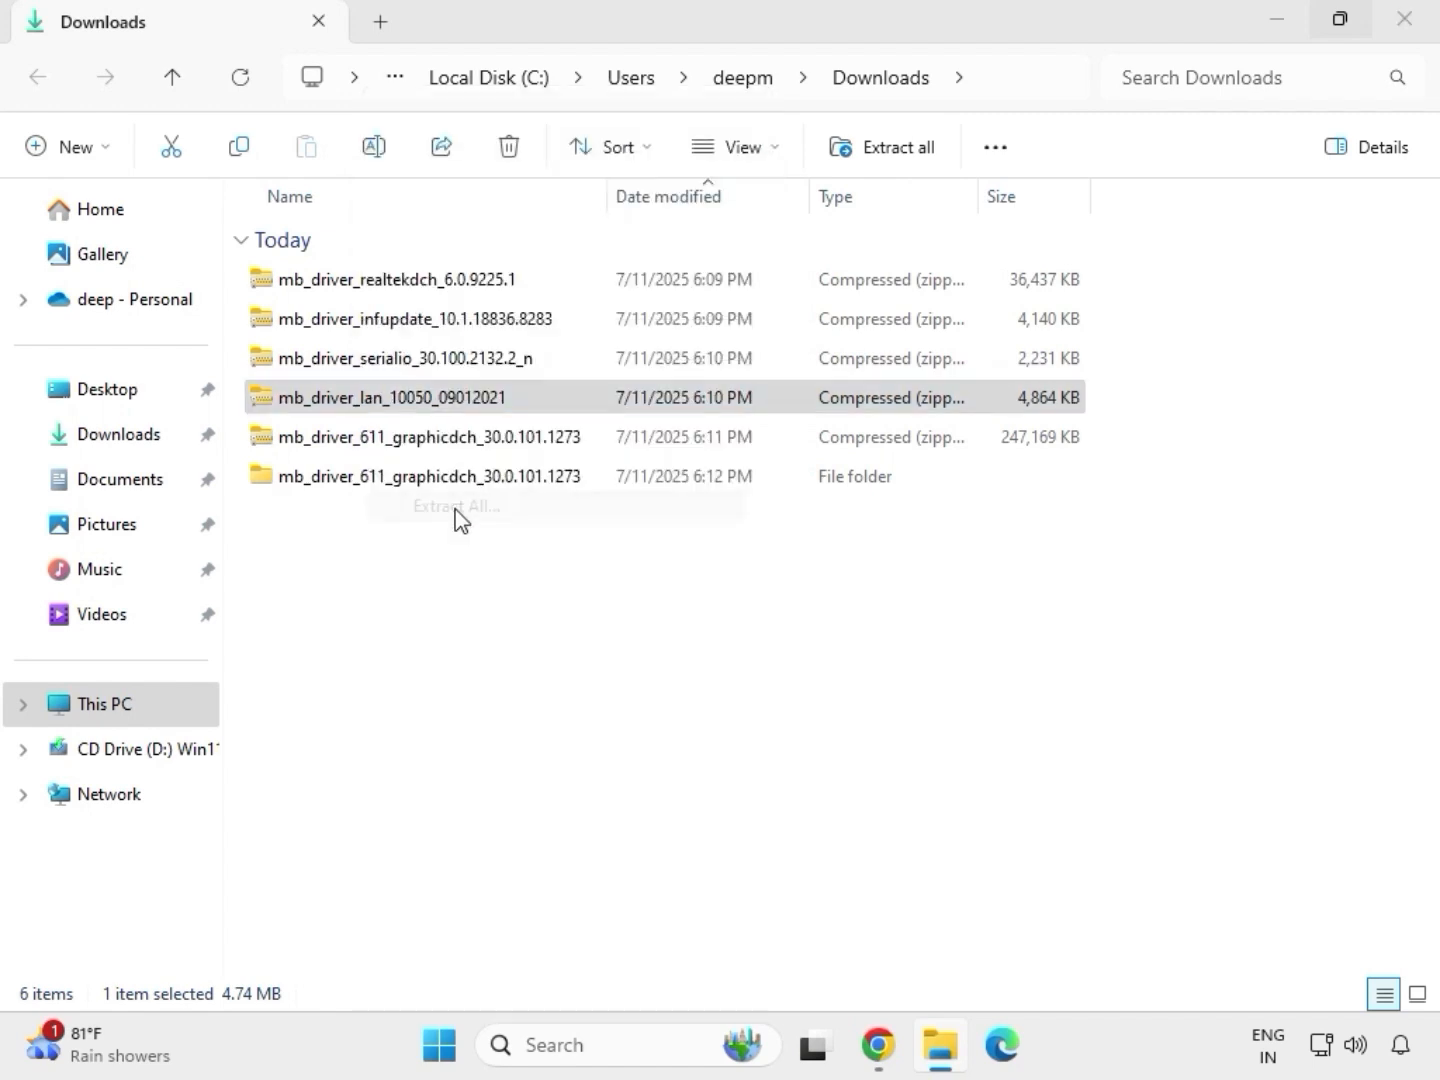
pyautogui.click(960, 790)
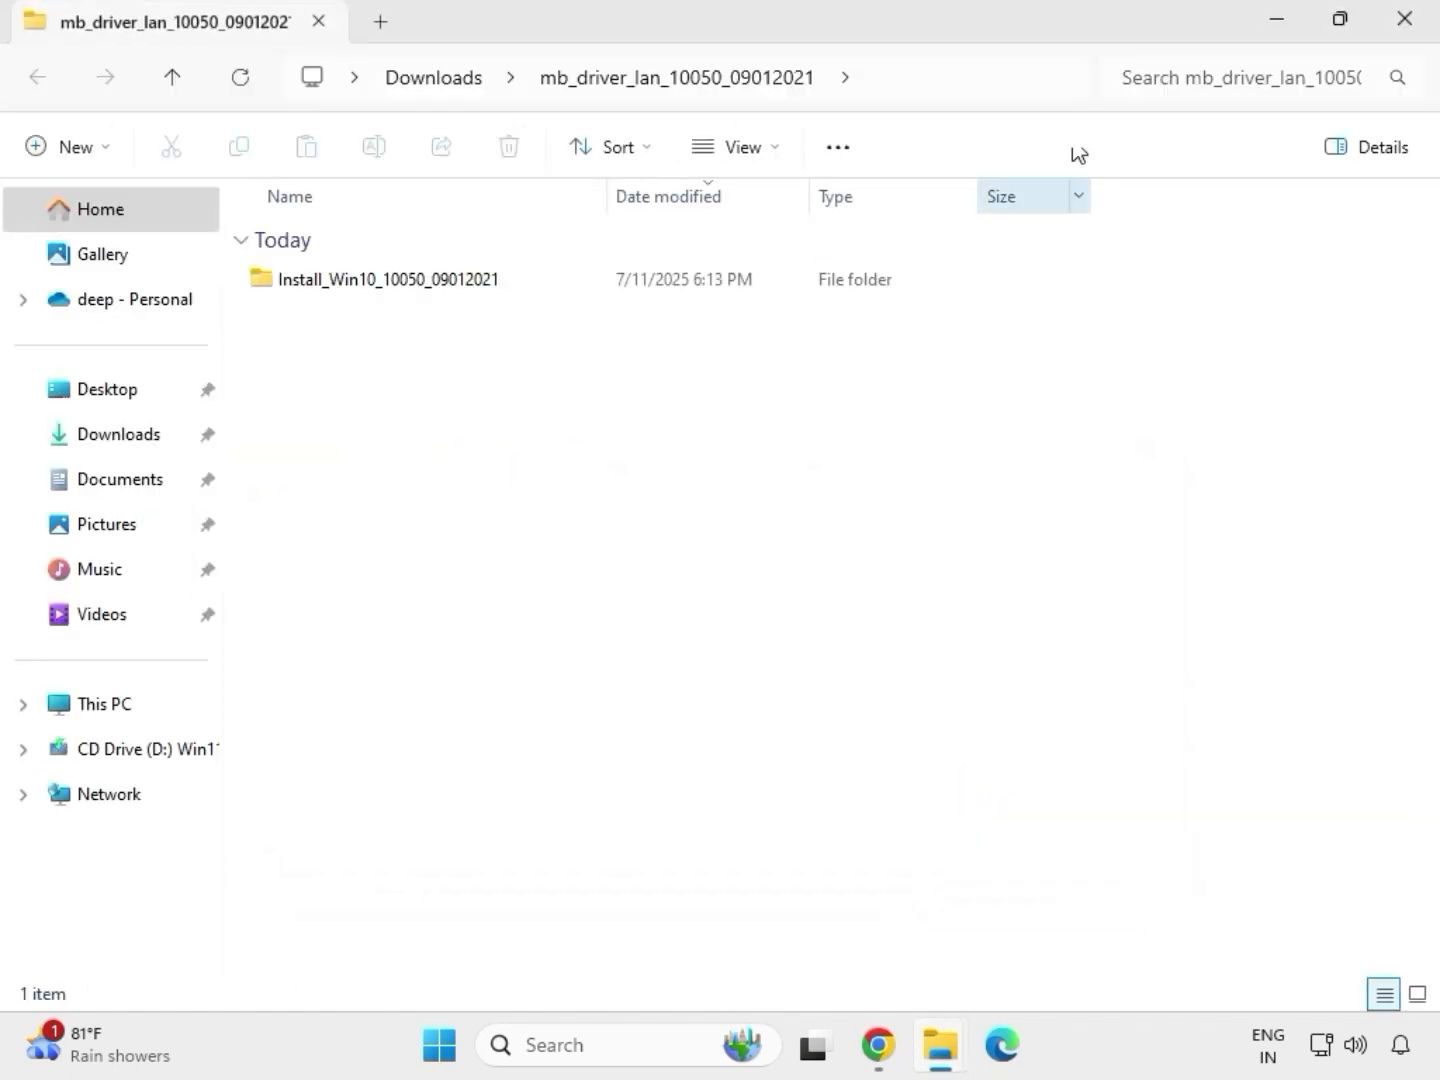
# Close the extracted LAN folder window, then extract the mb_driver_serialio_30.100.2132.2_n archive into its default Downloads subfolder and close that window
pyautogui.click(1406, 21)
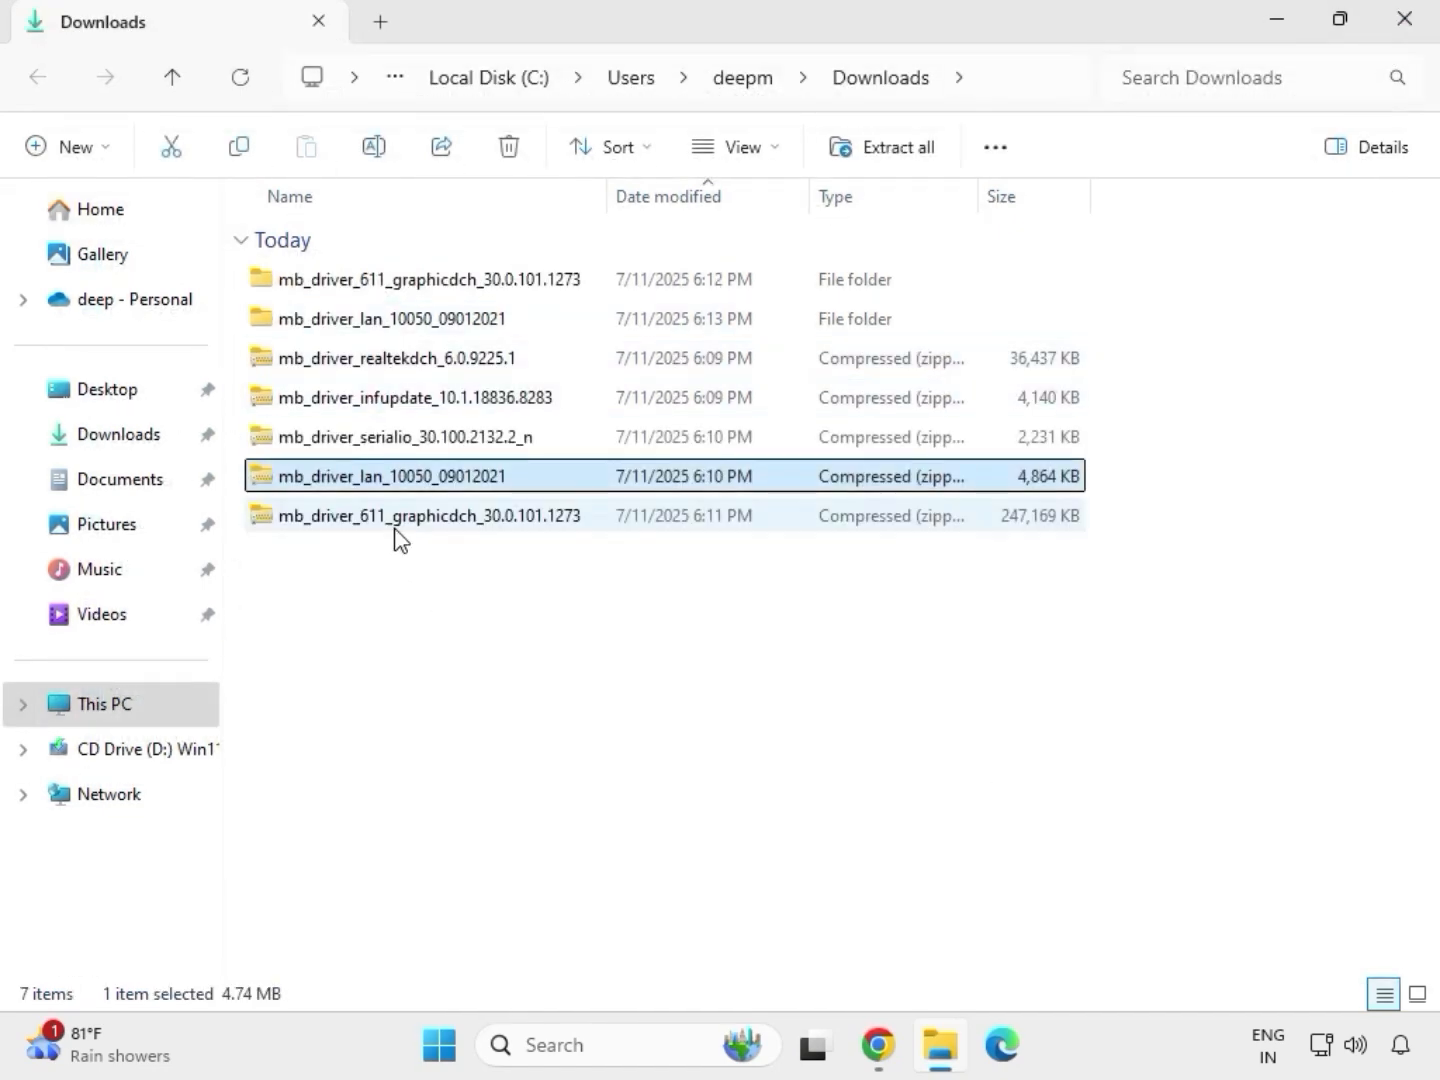
pyautogui.click(357, 445)
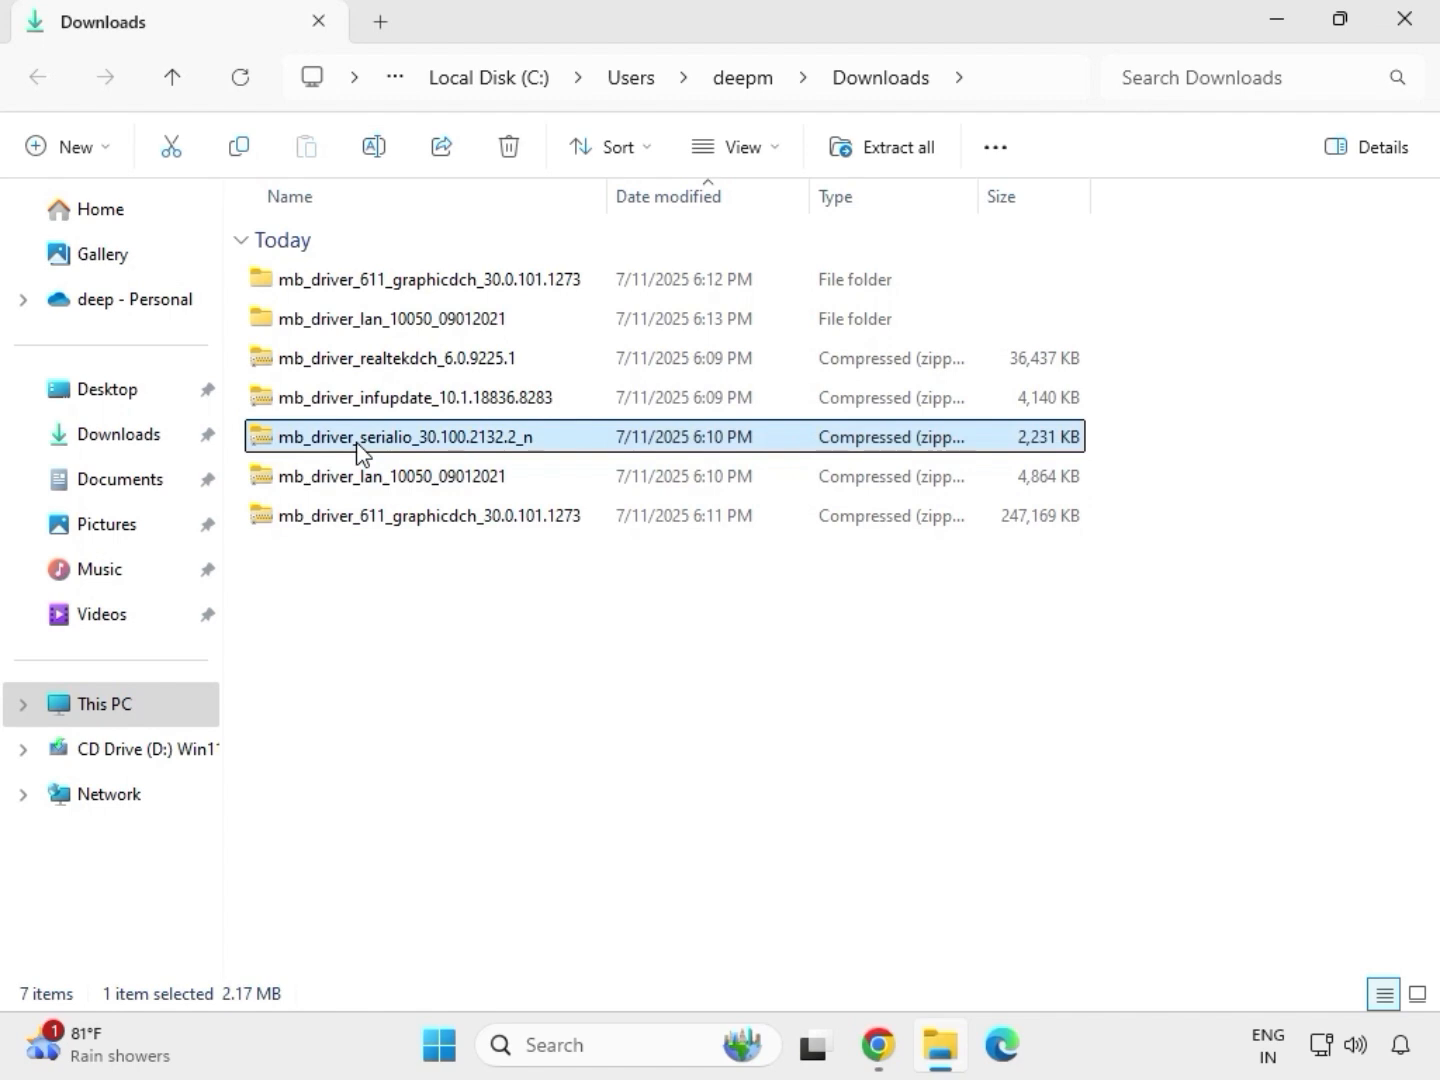
pyautogui.rightClick(360, 450)
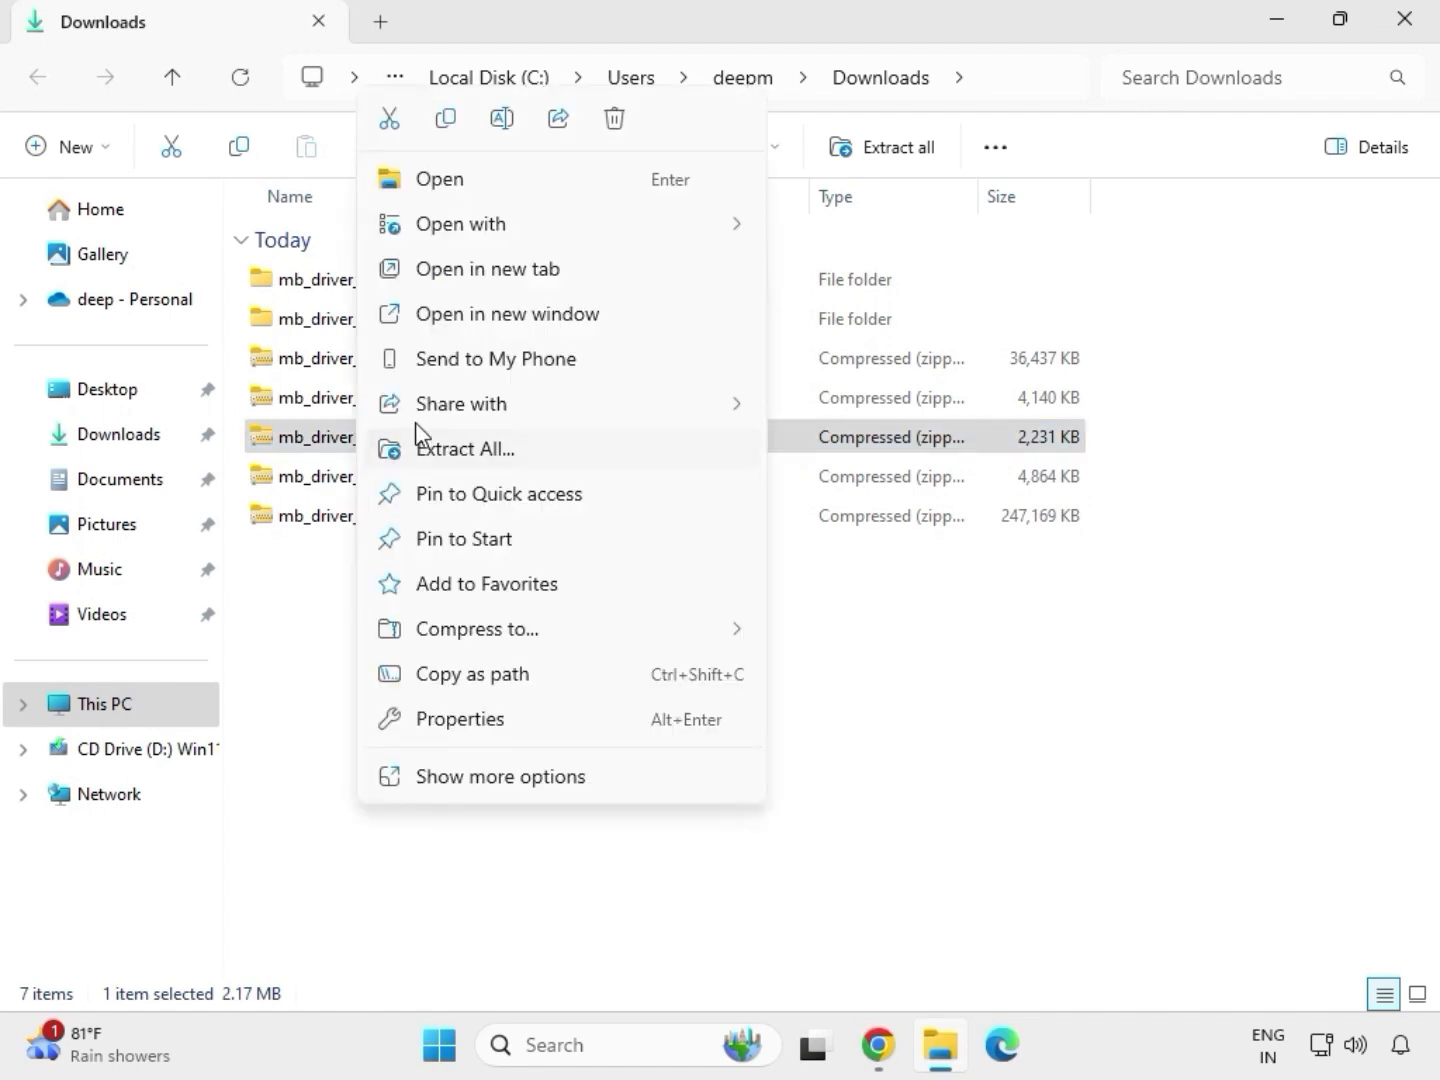
pyautogui.click(441, 450)
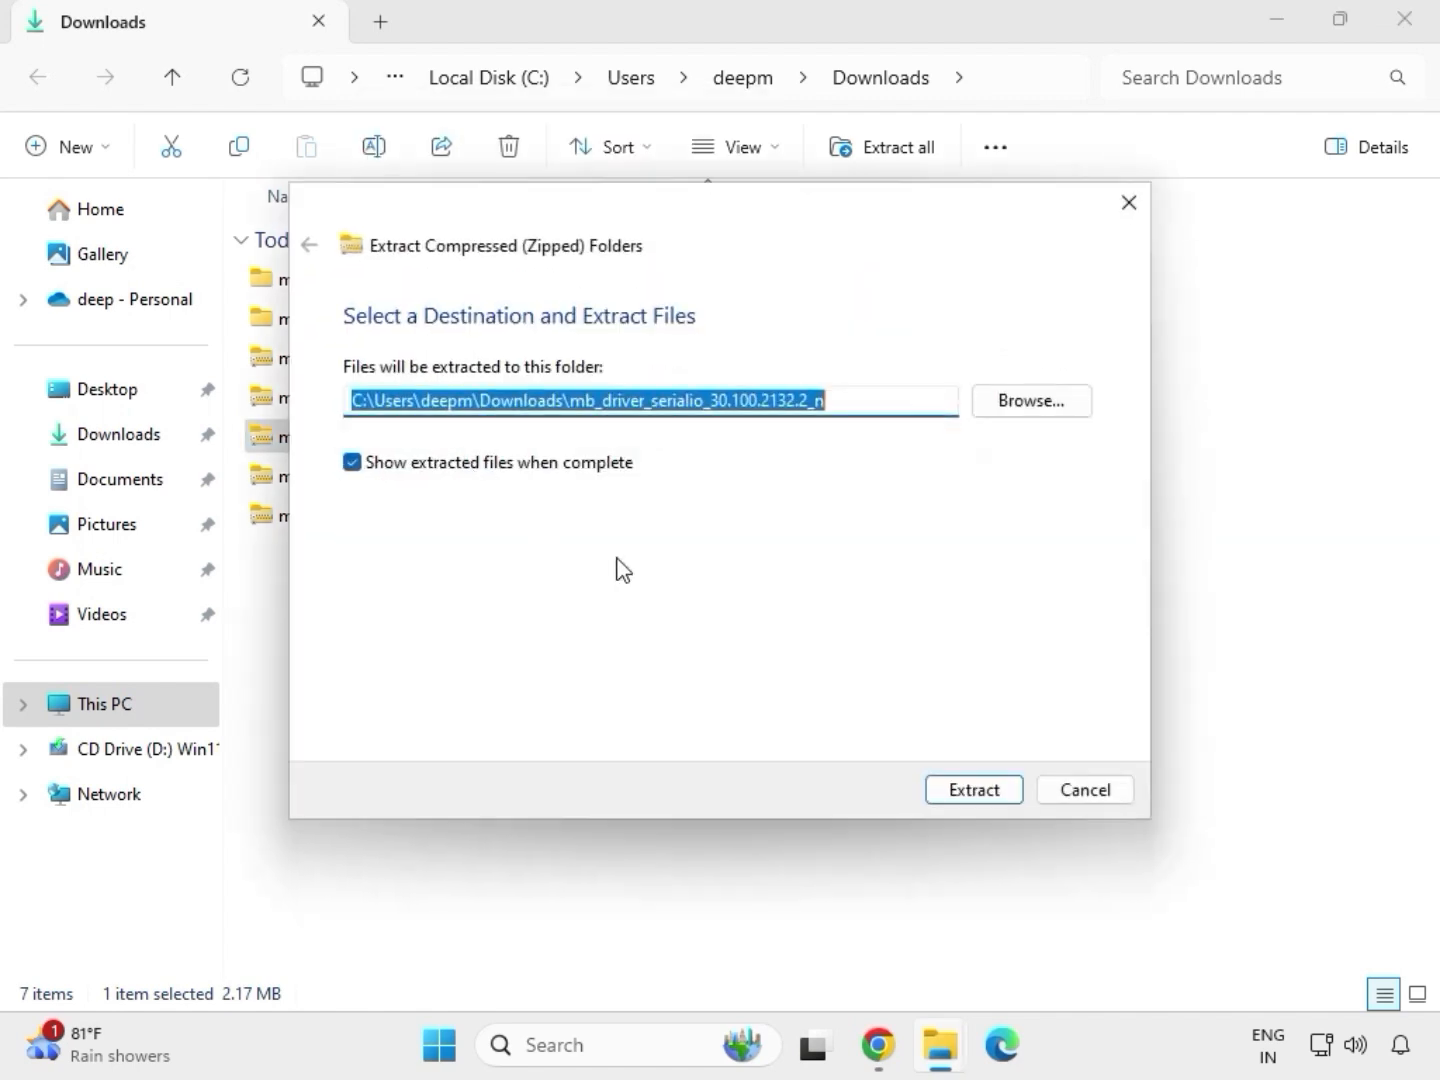
pyautogui.click(966, 790)
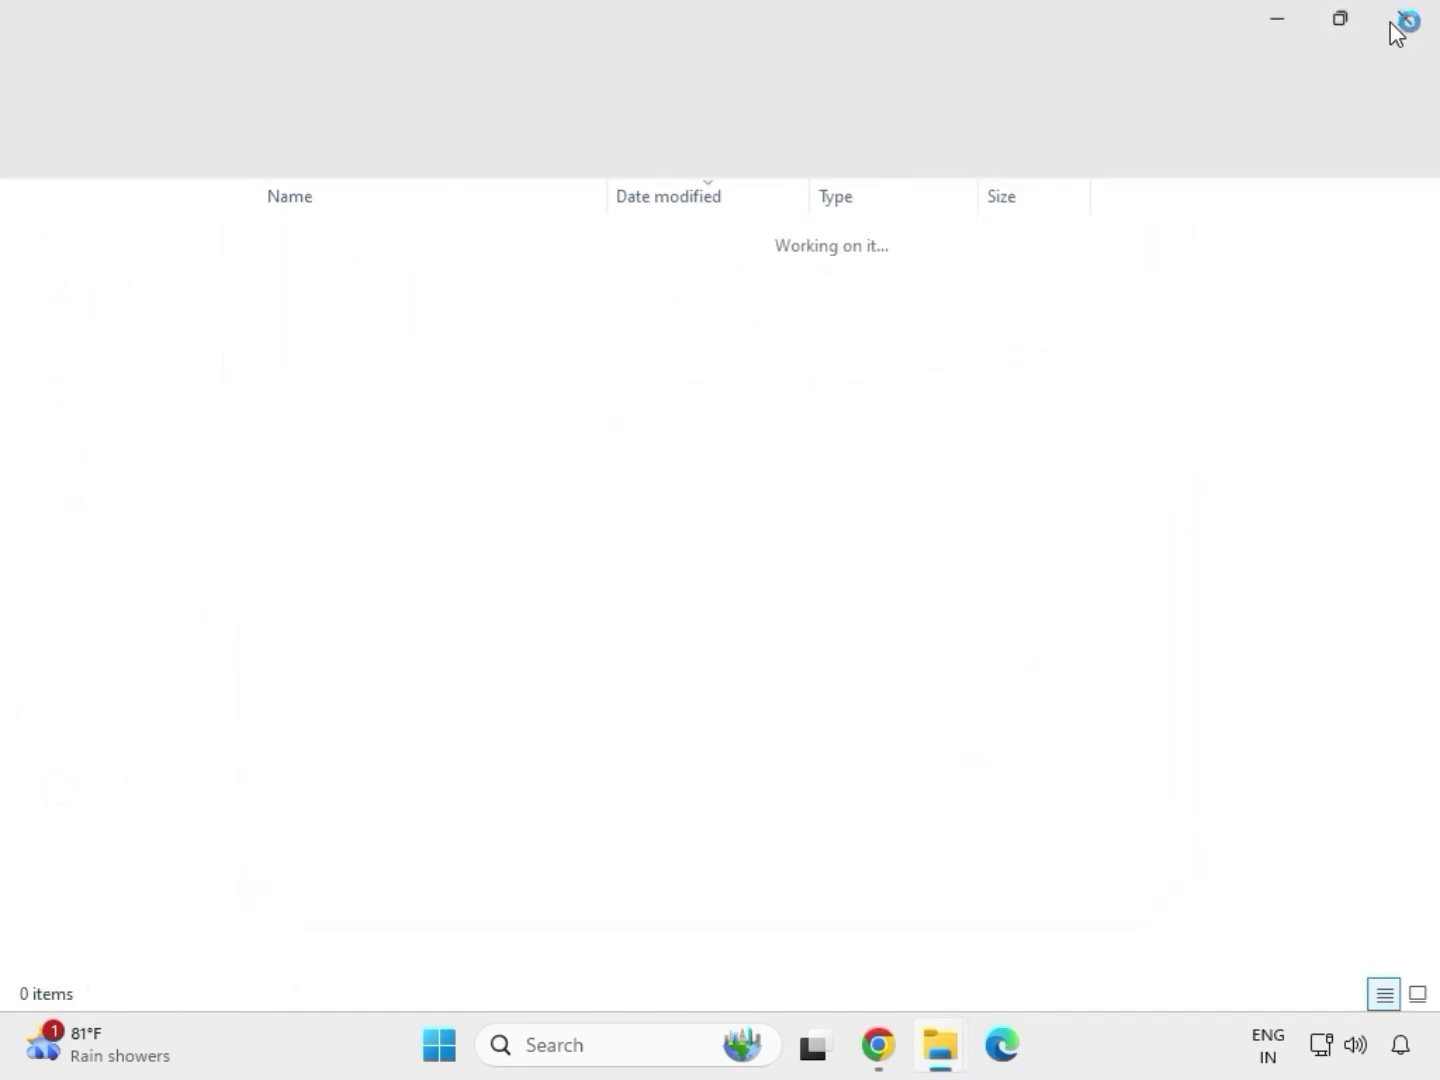
pyautogui.click(1405, 20)
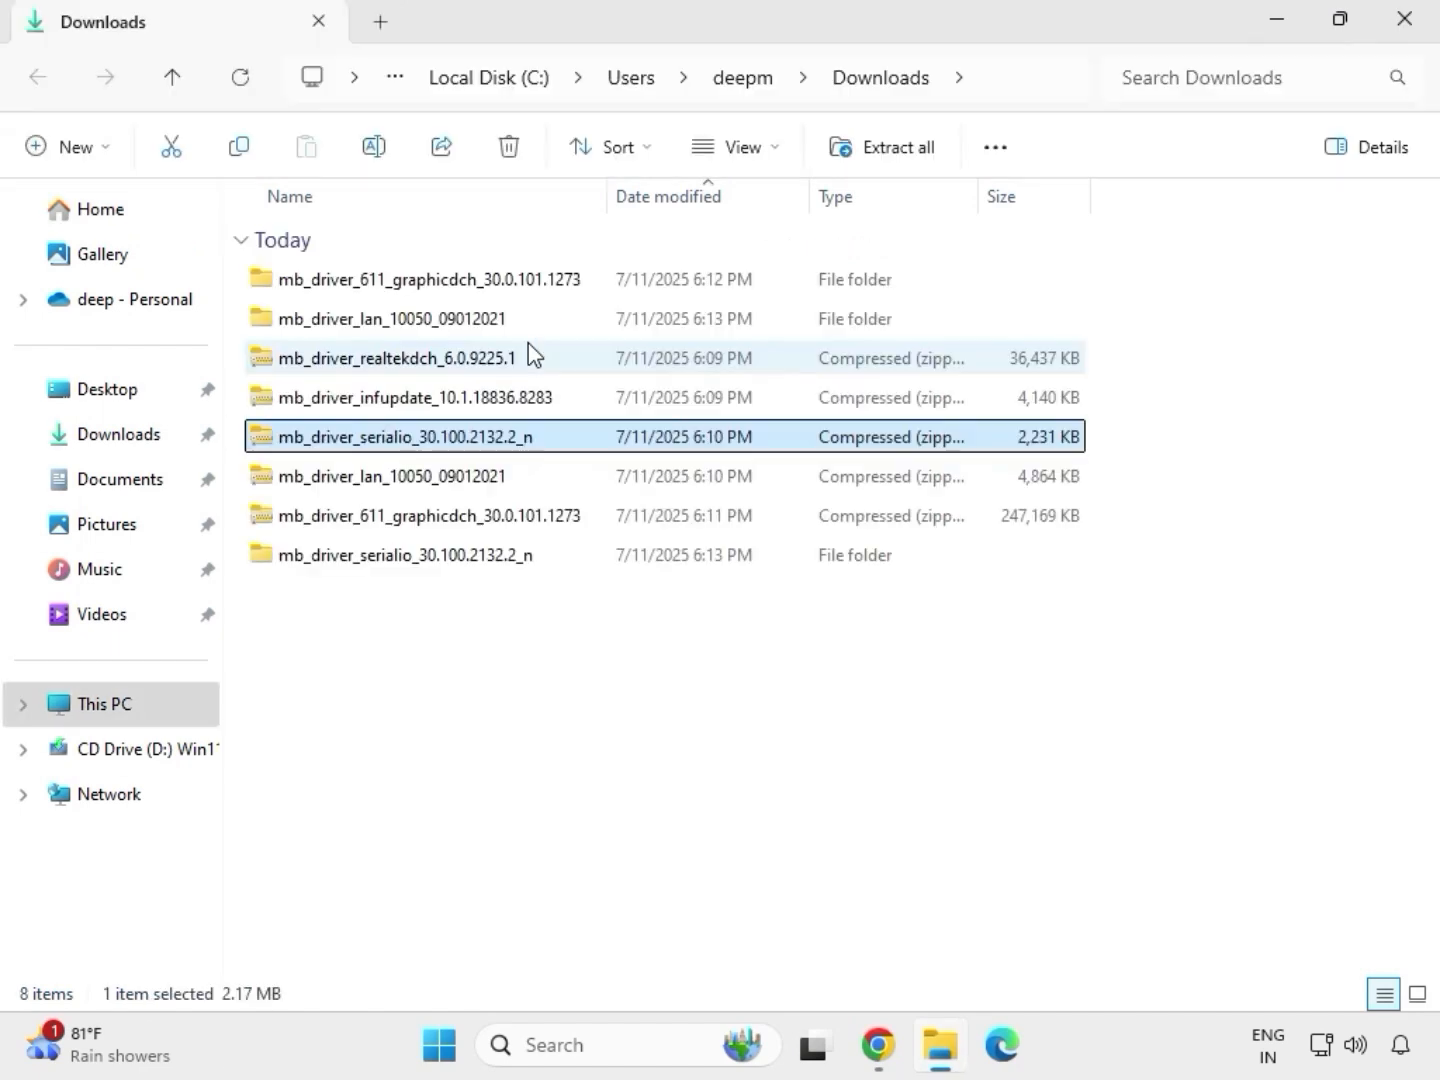
# Extract the mb_driver_infupdate_10.1.18836.8283 archive into its default Downloads subfolder and close the extracted folder window
pyautogui.click(373, 400)
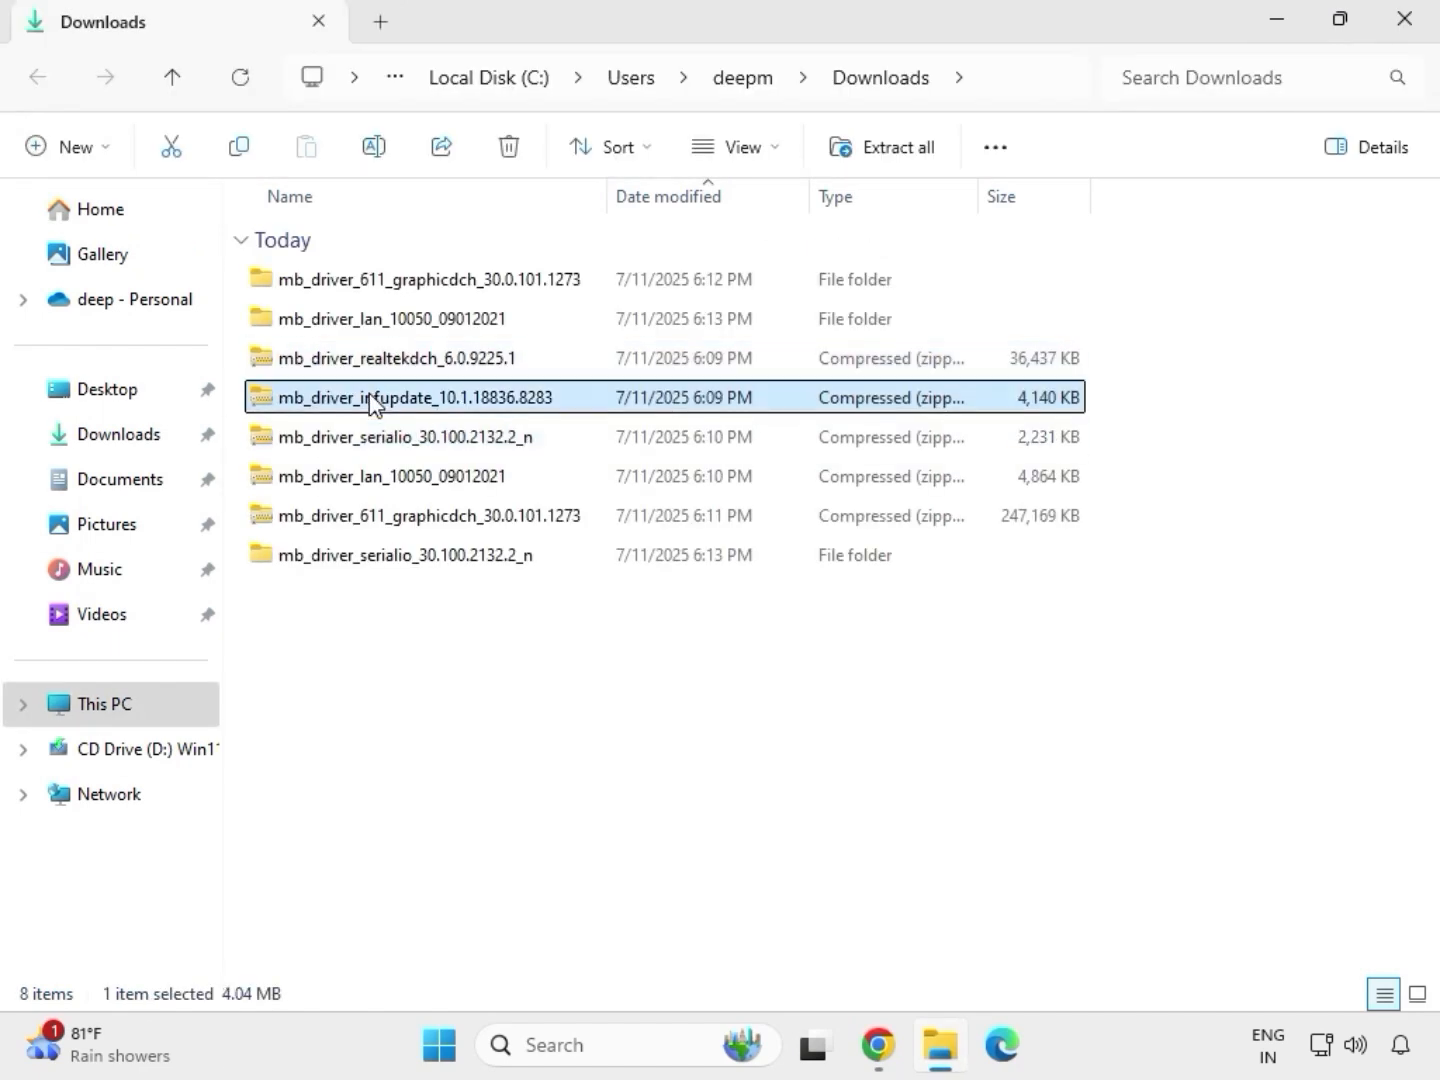
pyautogui.rightClick(372, 403)
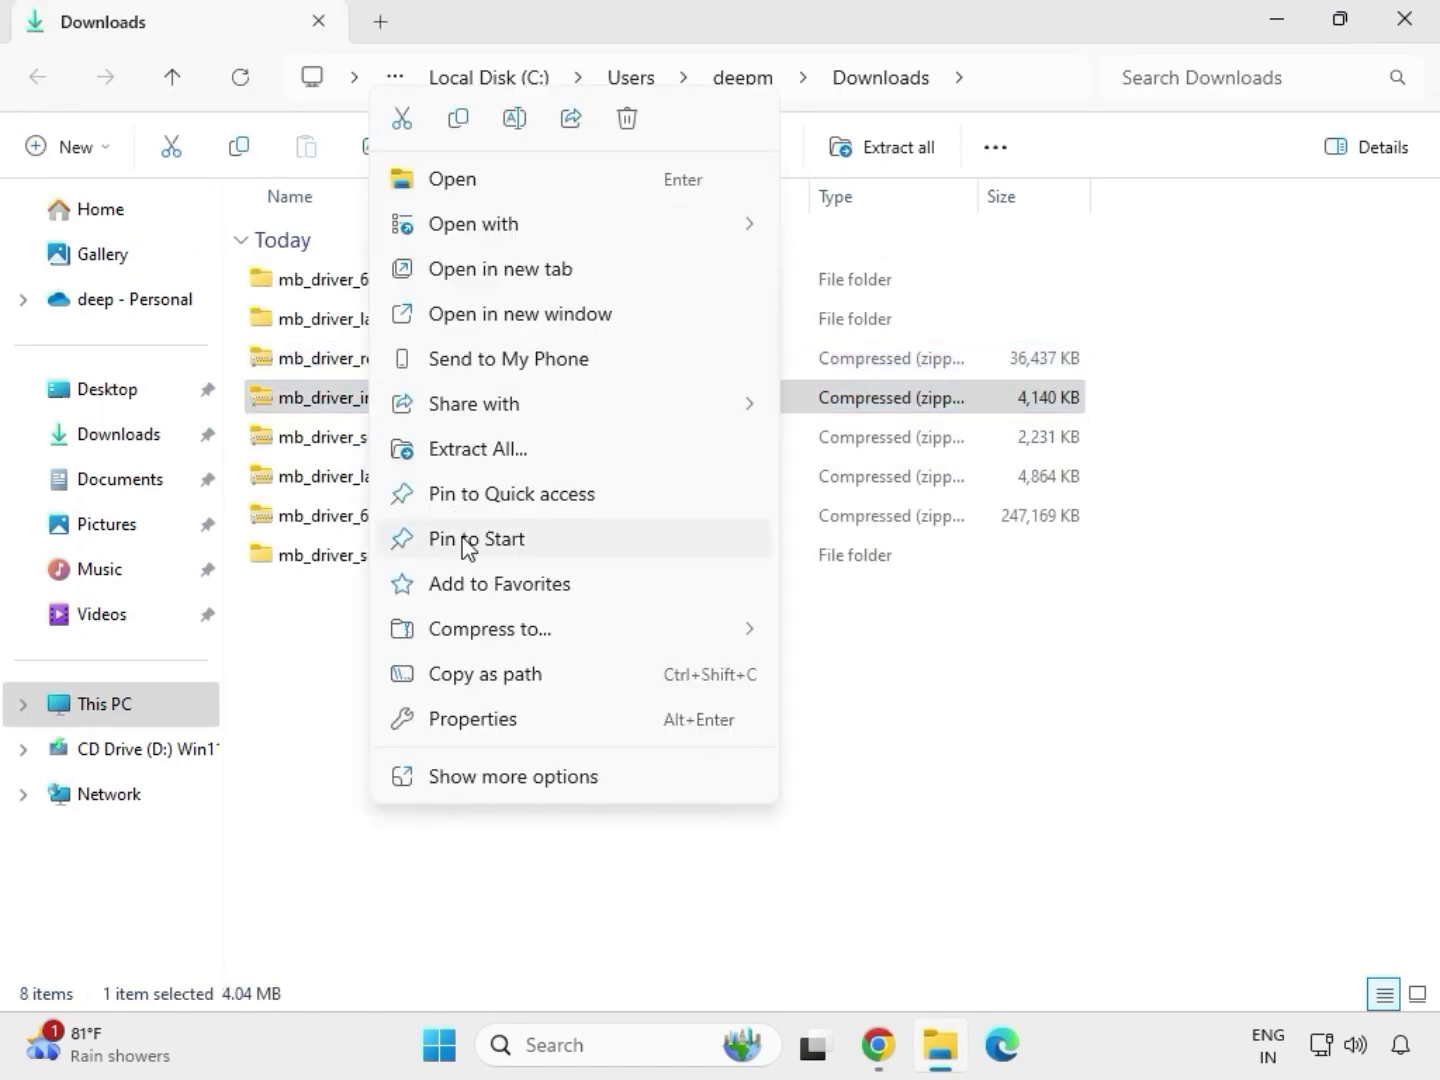
pyautogui.click(508, 448)
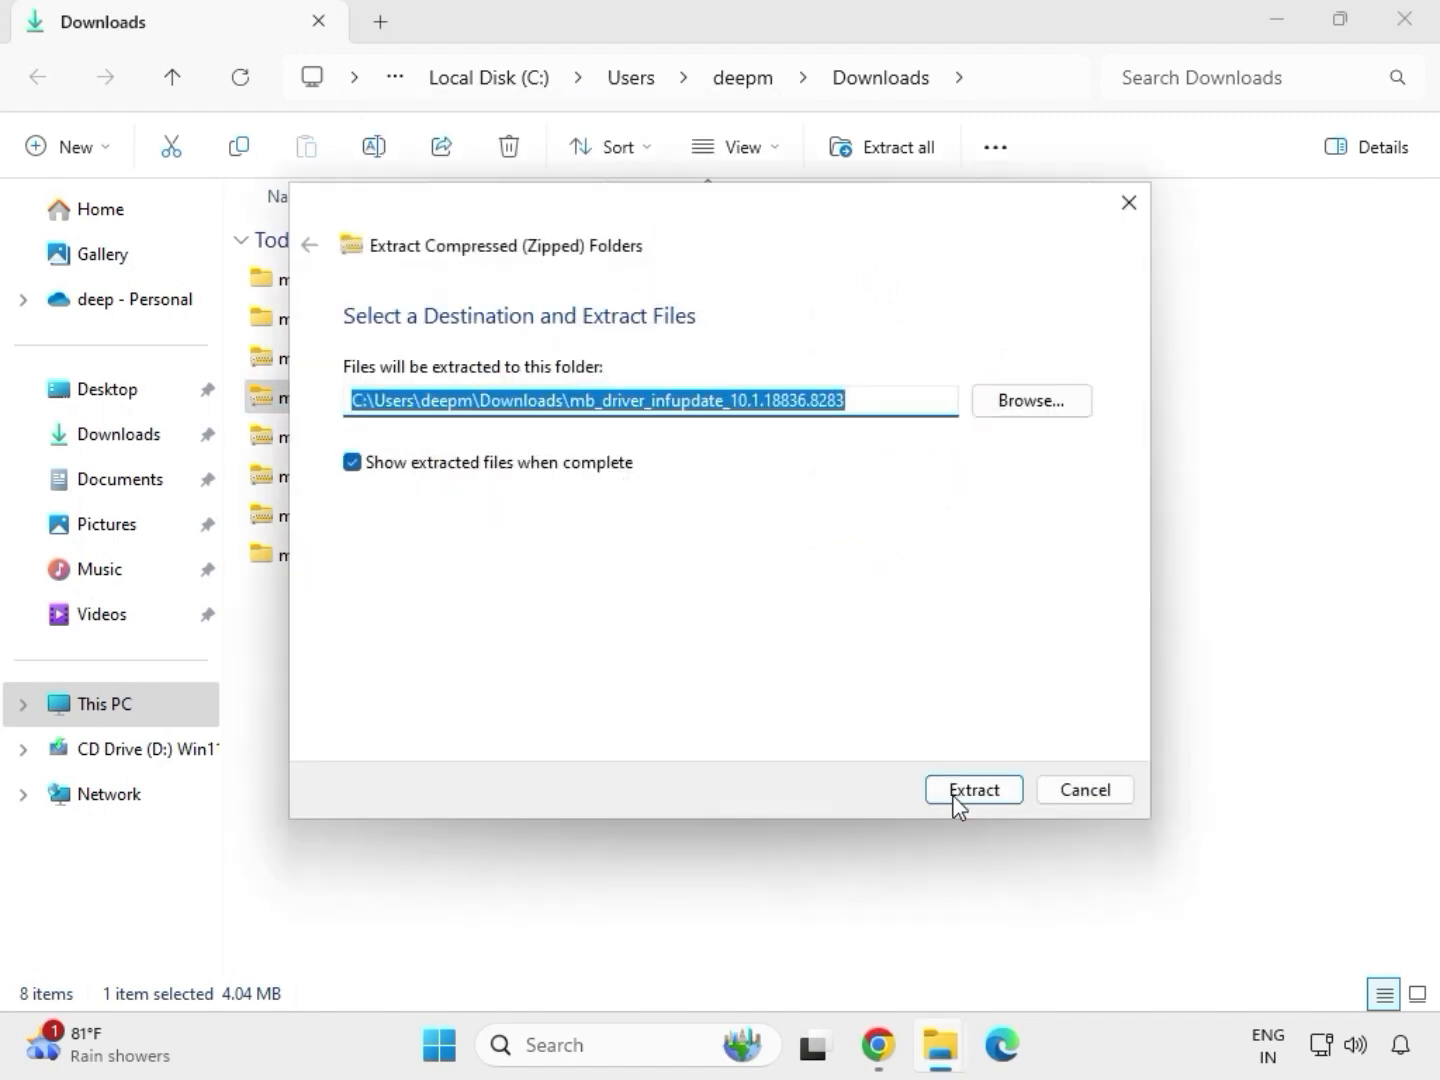
pyautogui.click(959, 798)
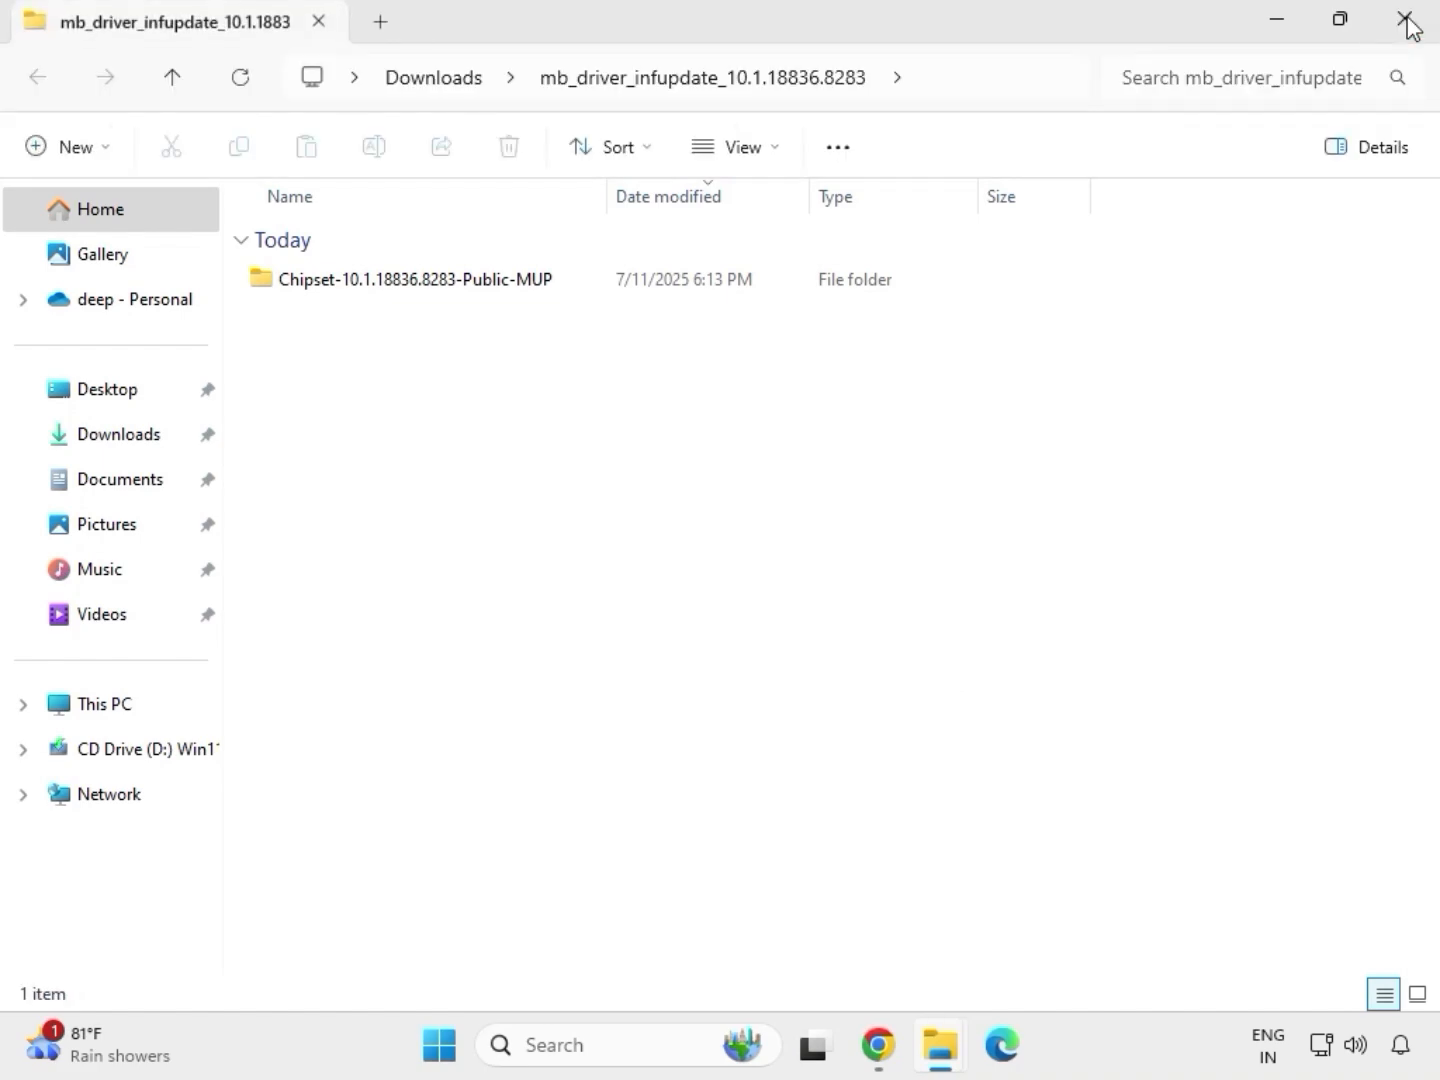
pyautogui.click(1407, 23)
# Extract the mb_driver_realtekdch_6.0.9225.1 archive into its default Downloads subfolder and close the extracted folder window
pyautogui.click(391, 363)
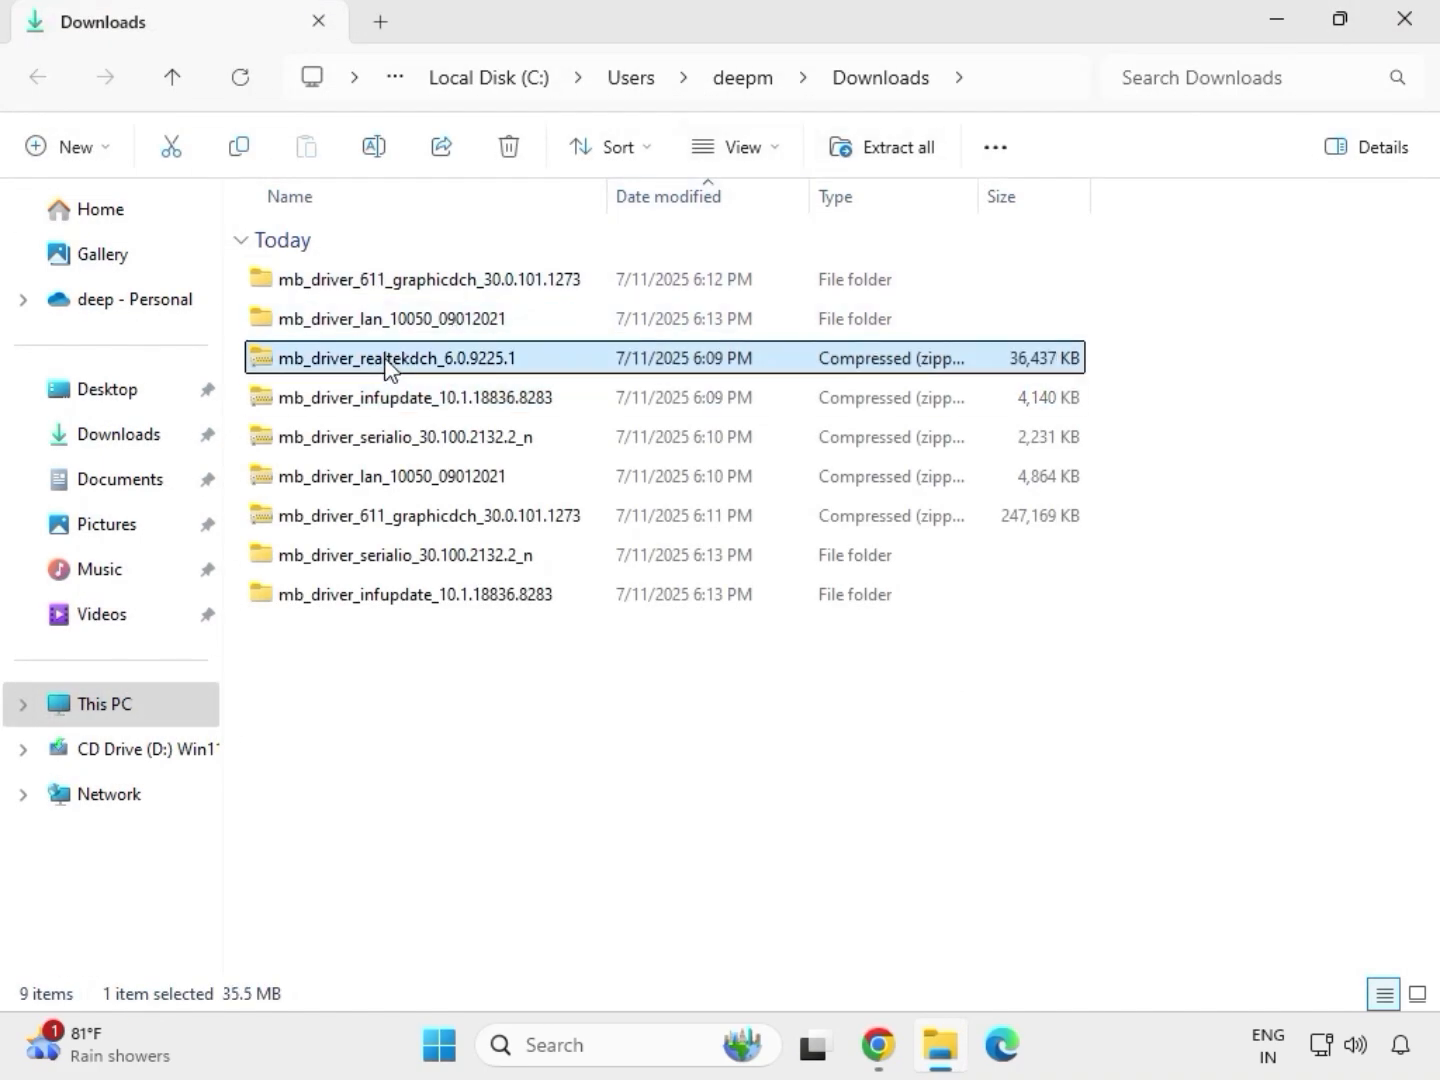
pyautogui.rightClick(388, 365)
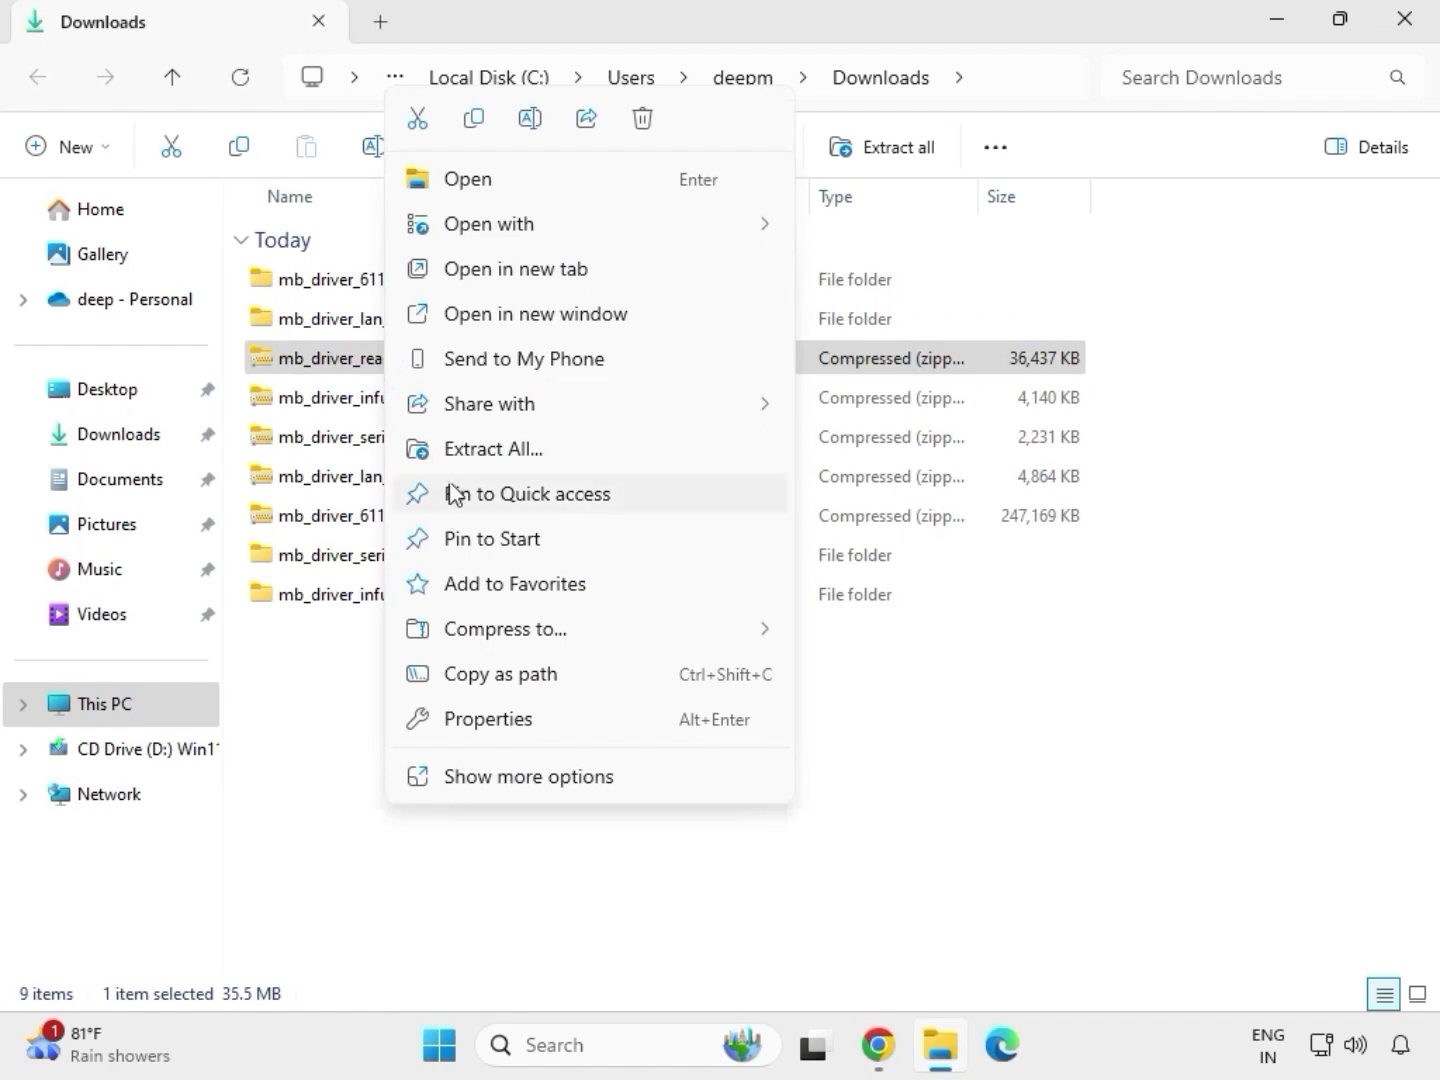
pyautogui.click(474, 454)
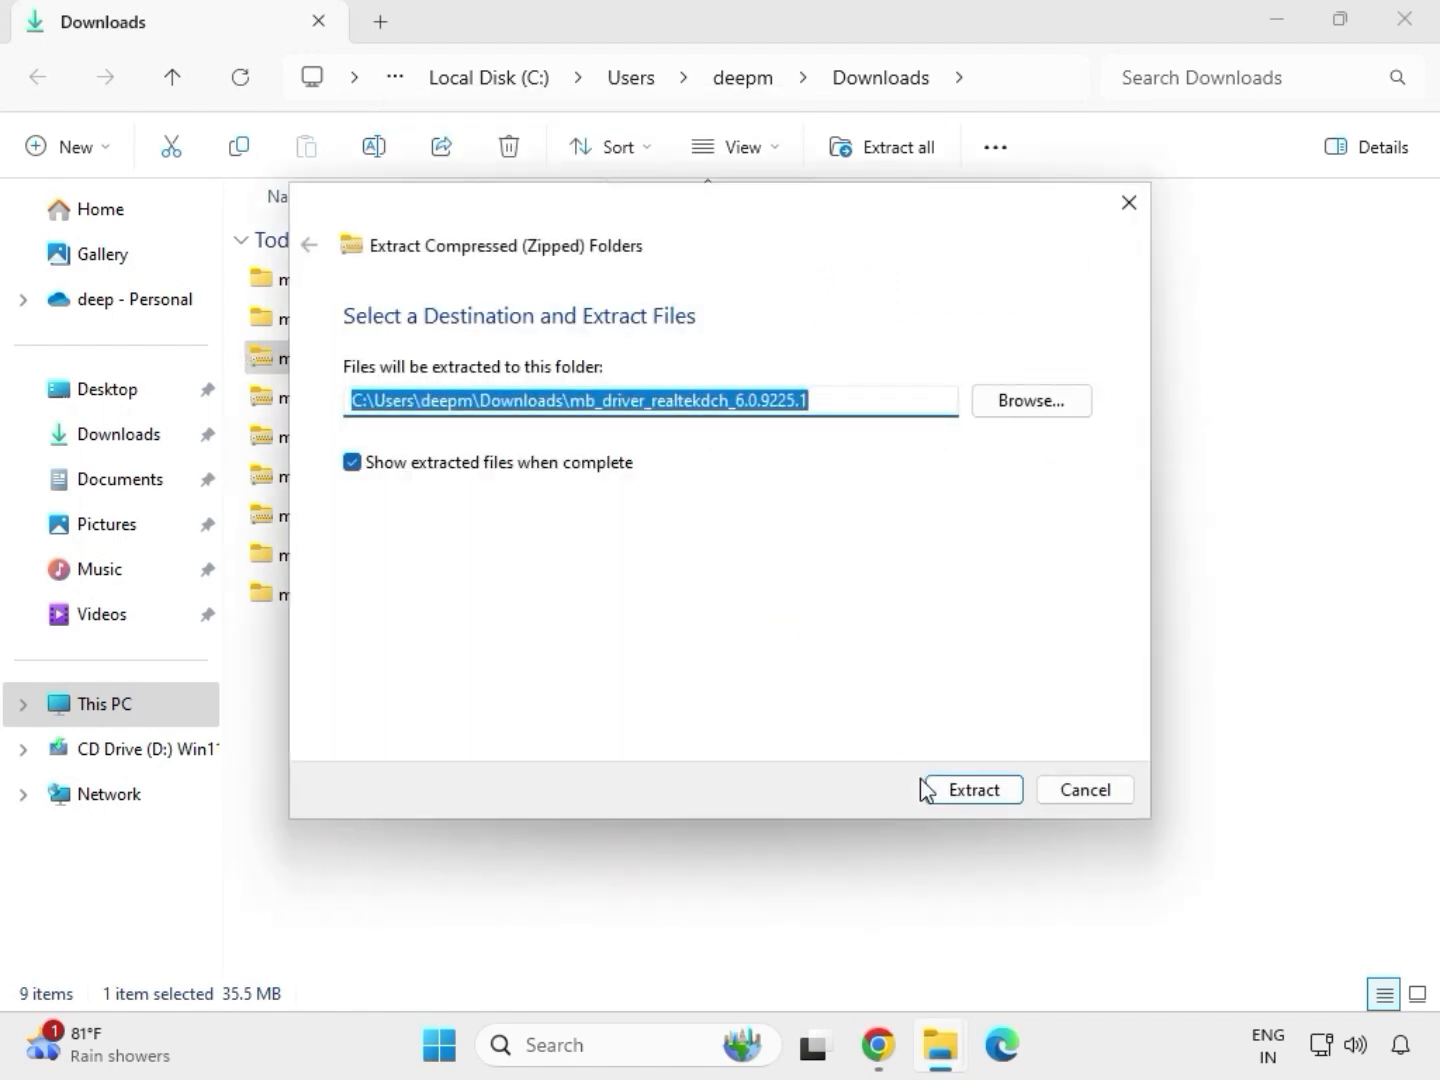
pyautogui.click(939, 790)
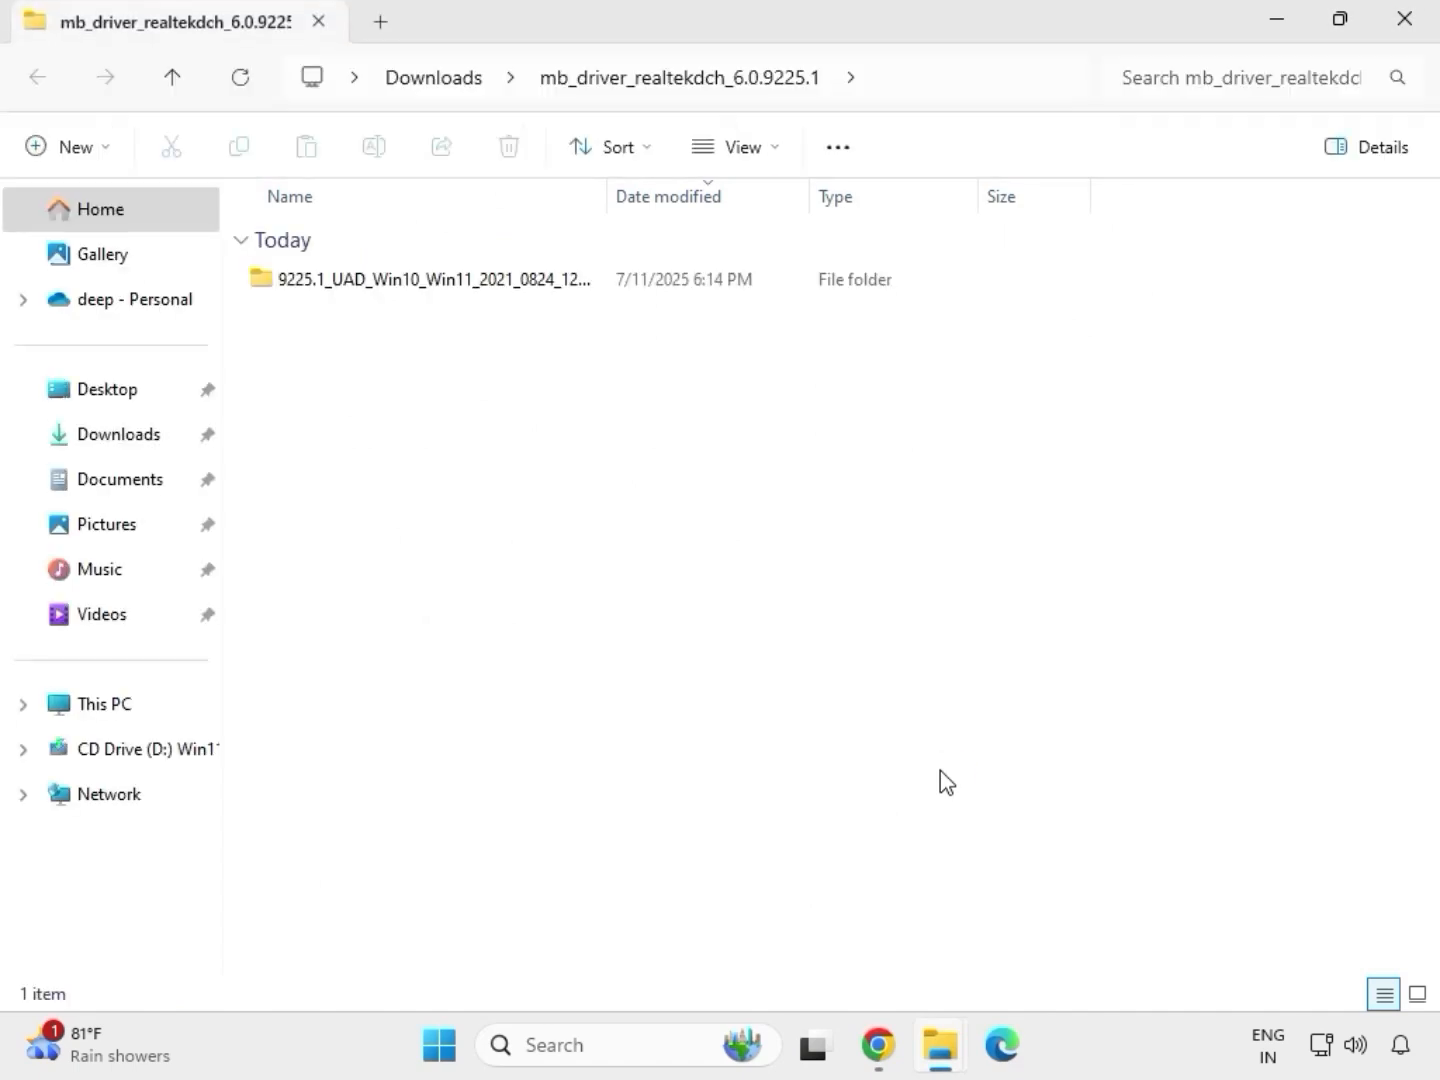
pyautogui.click(1406, 44)
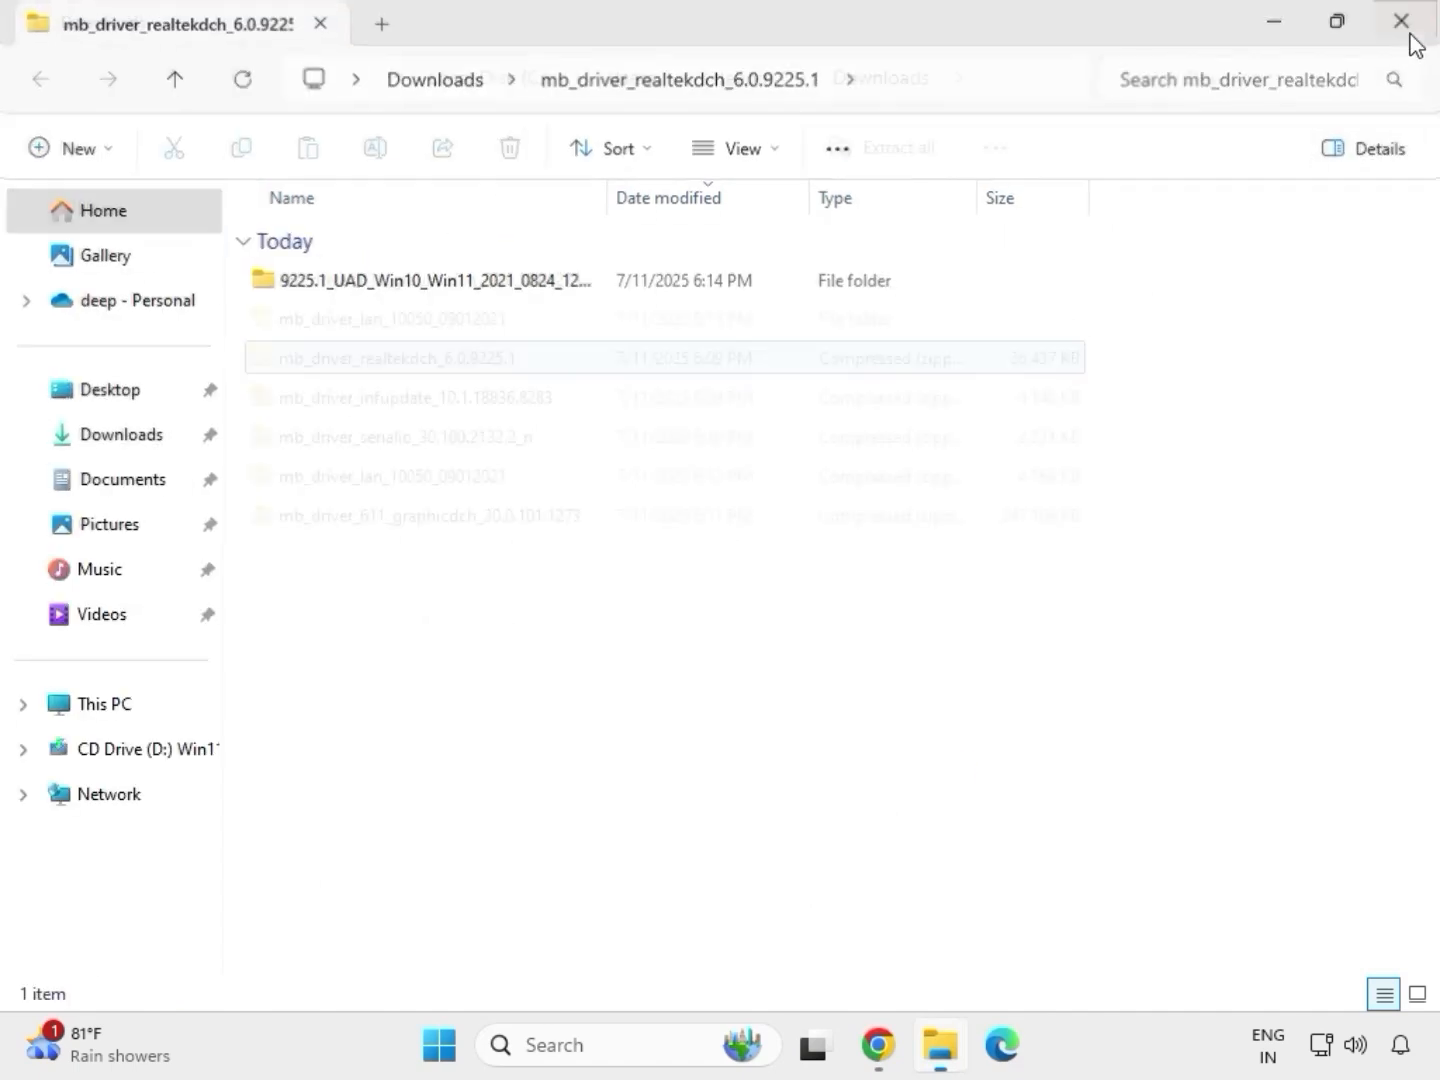
pyautogui.click(678, 804)
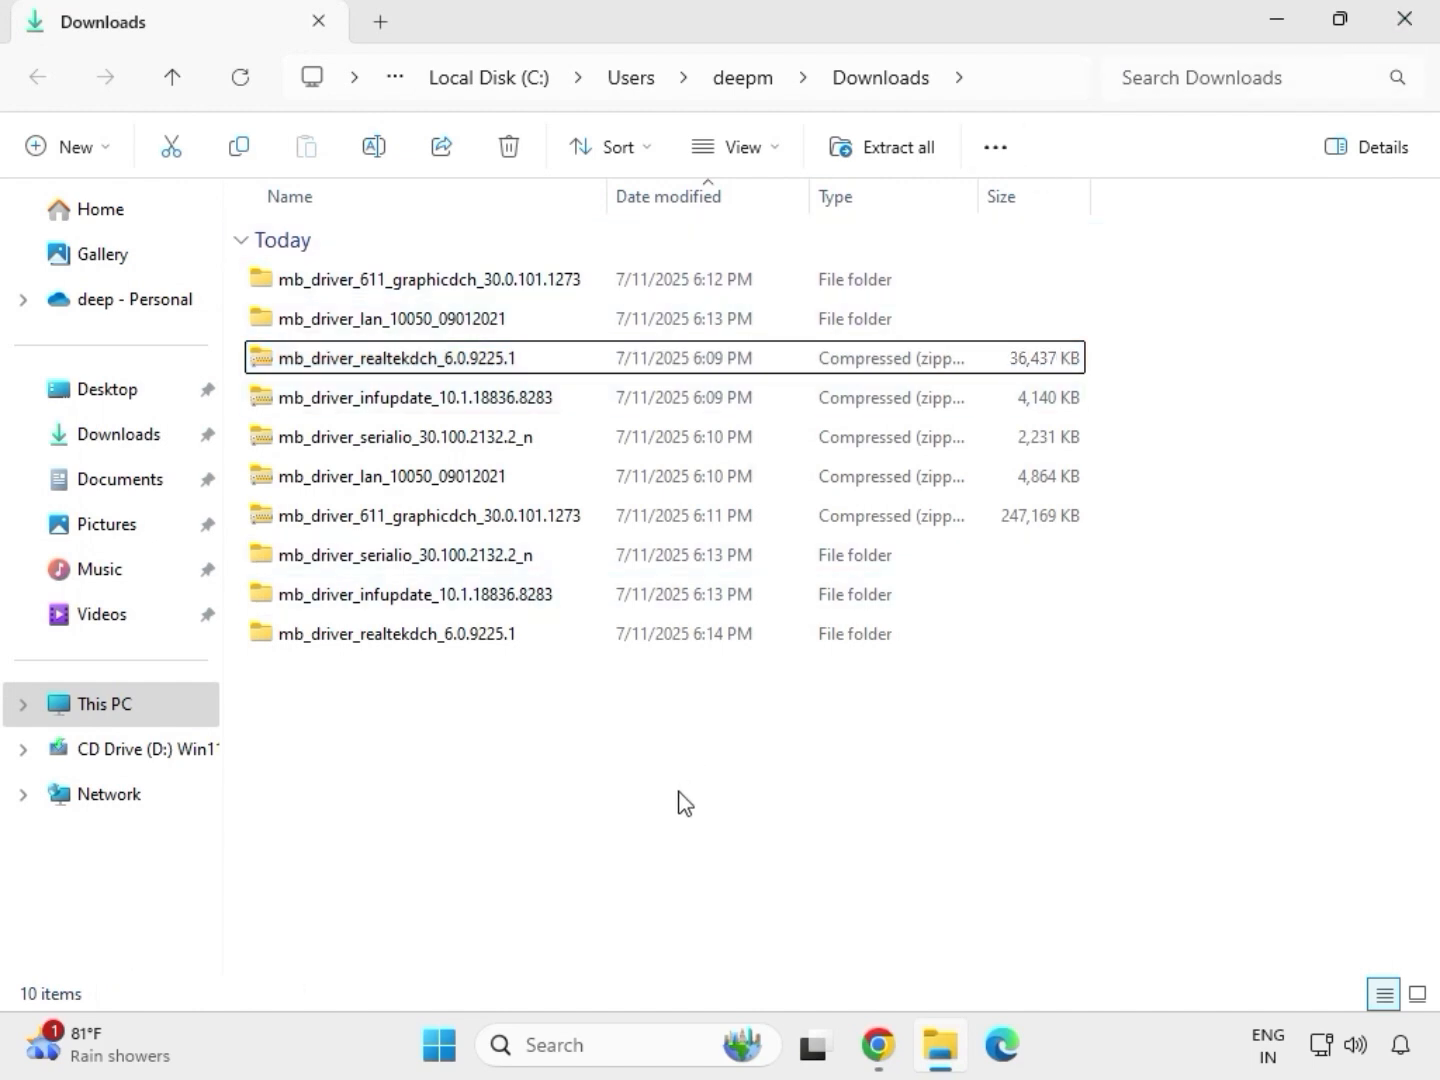
pyautogui.rightClick(604, 745)
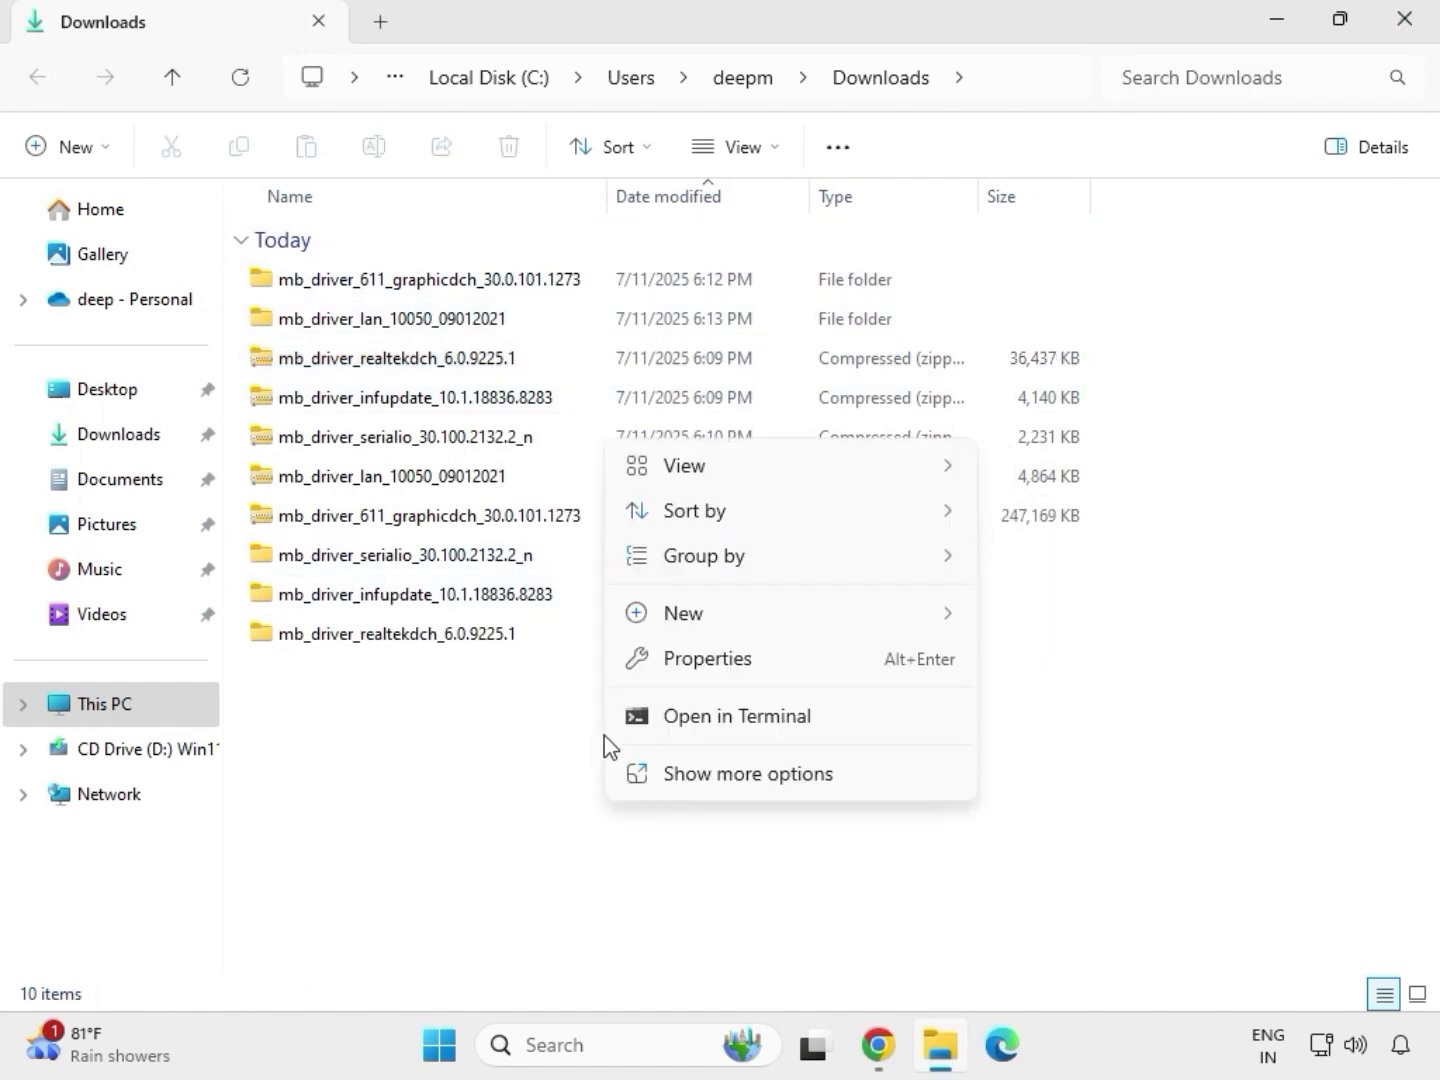
pyautogui.moveTo(680, 620)
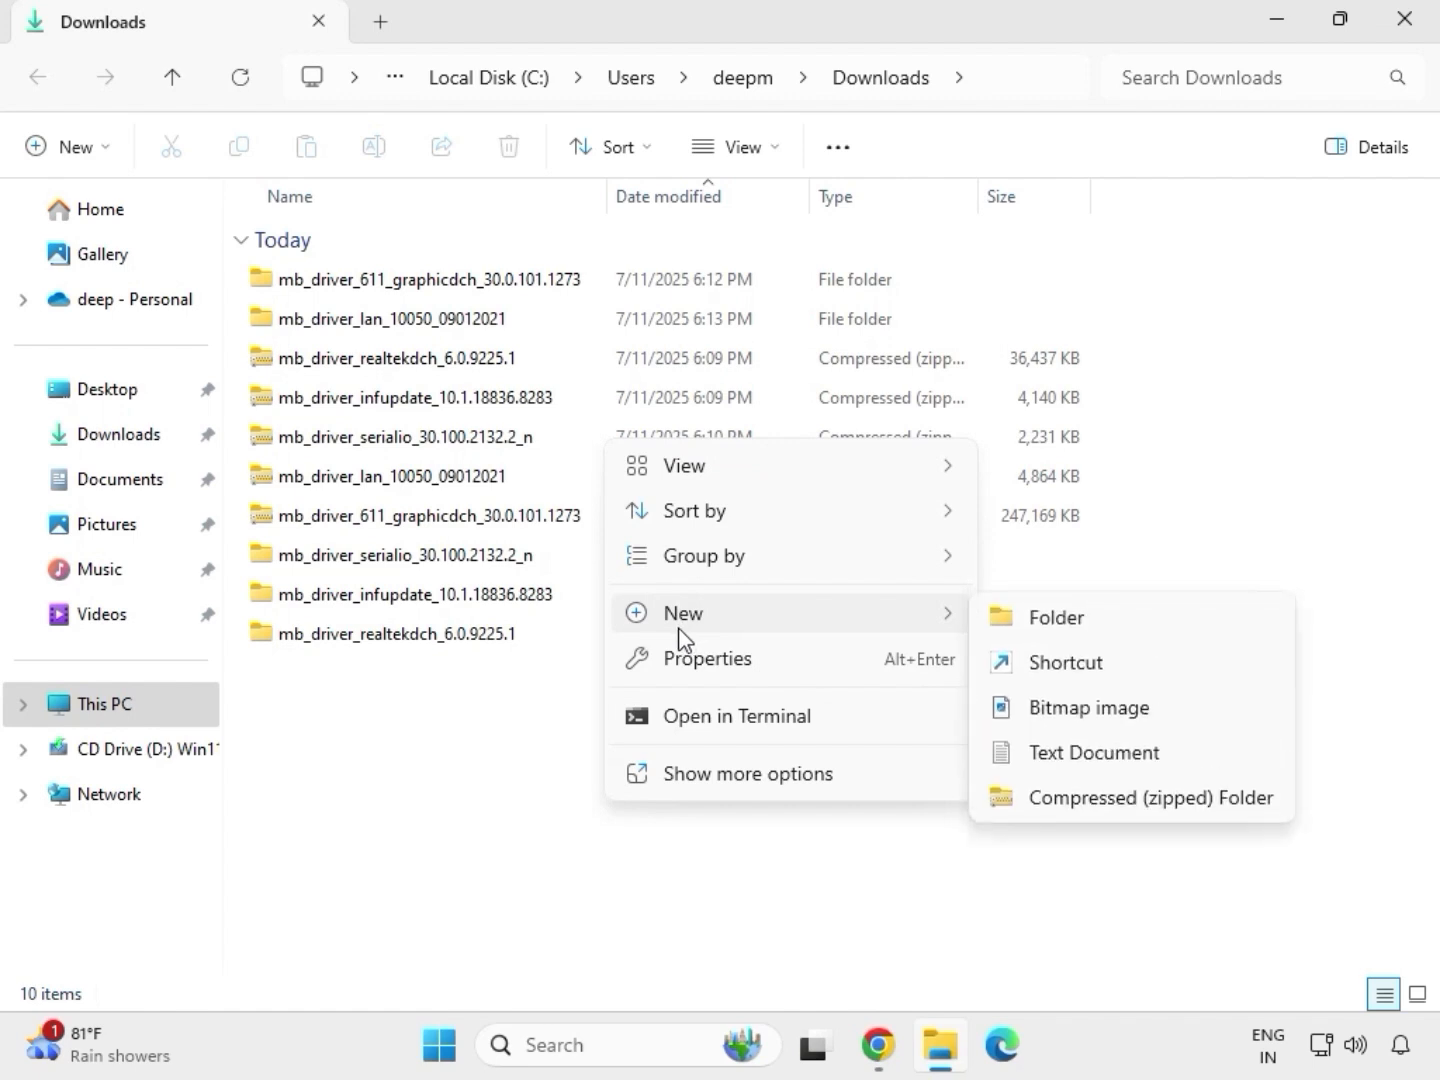
pyautogui.press('Escape')
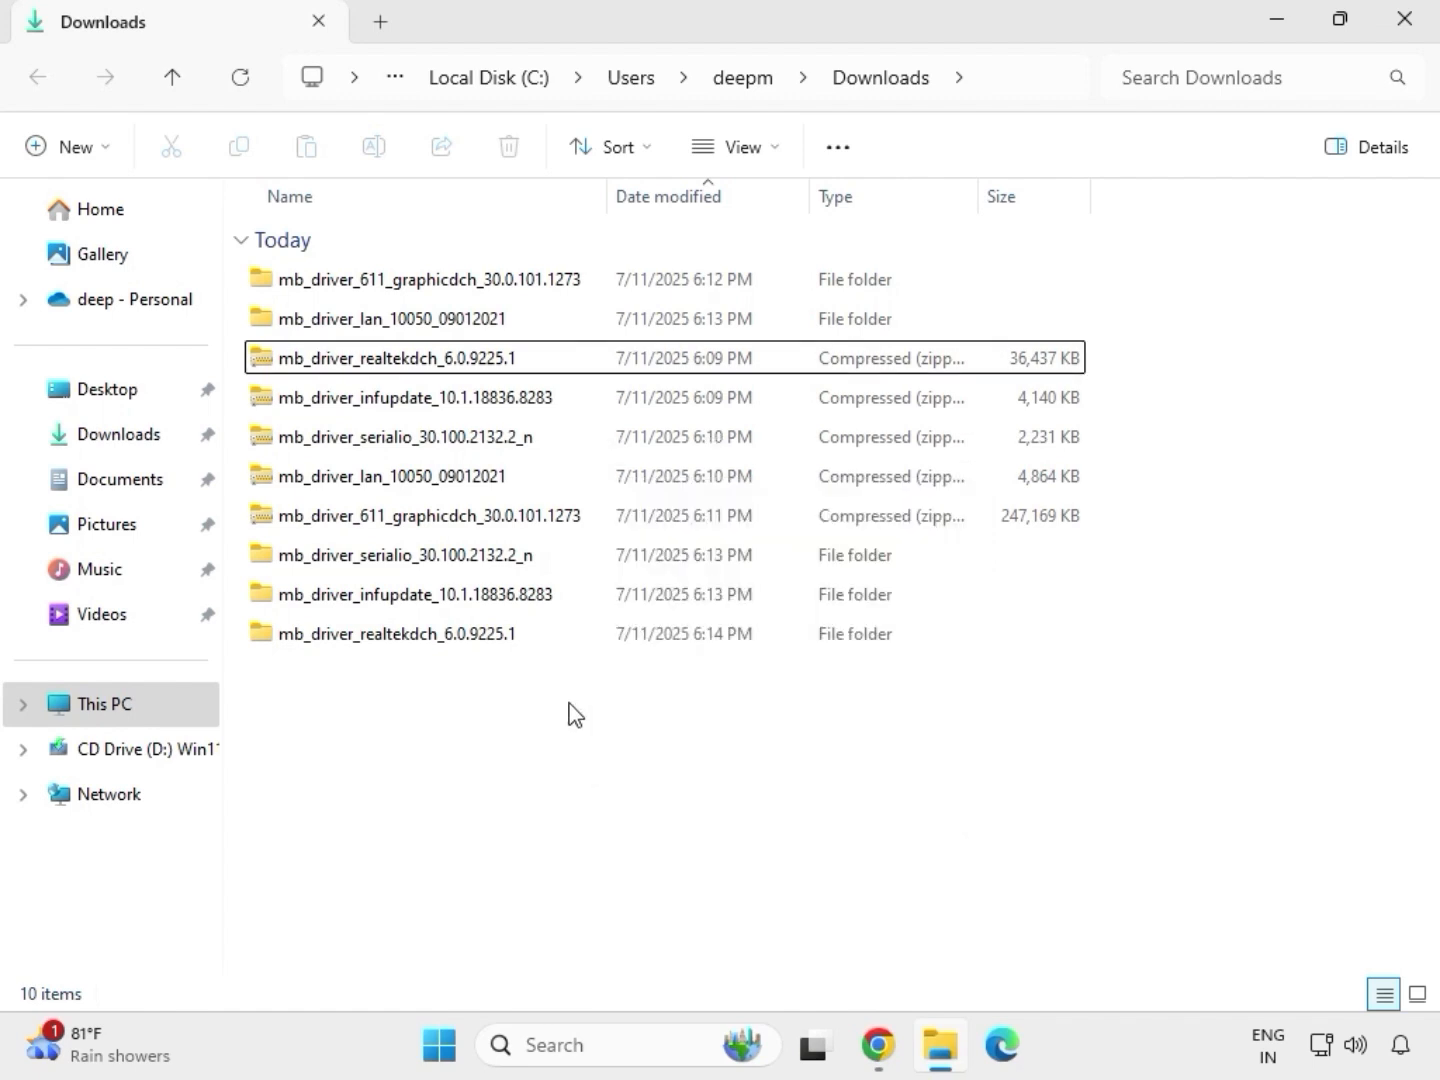
# Refresh the Downloads folder listing
pyautogui.rightClick(570, 712)
pyautogui.click(652, 739)
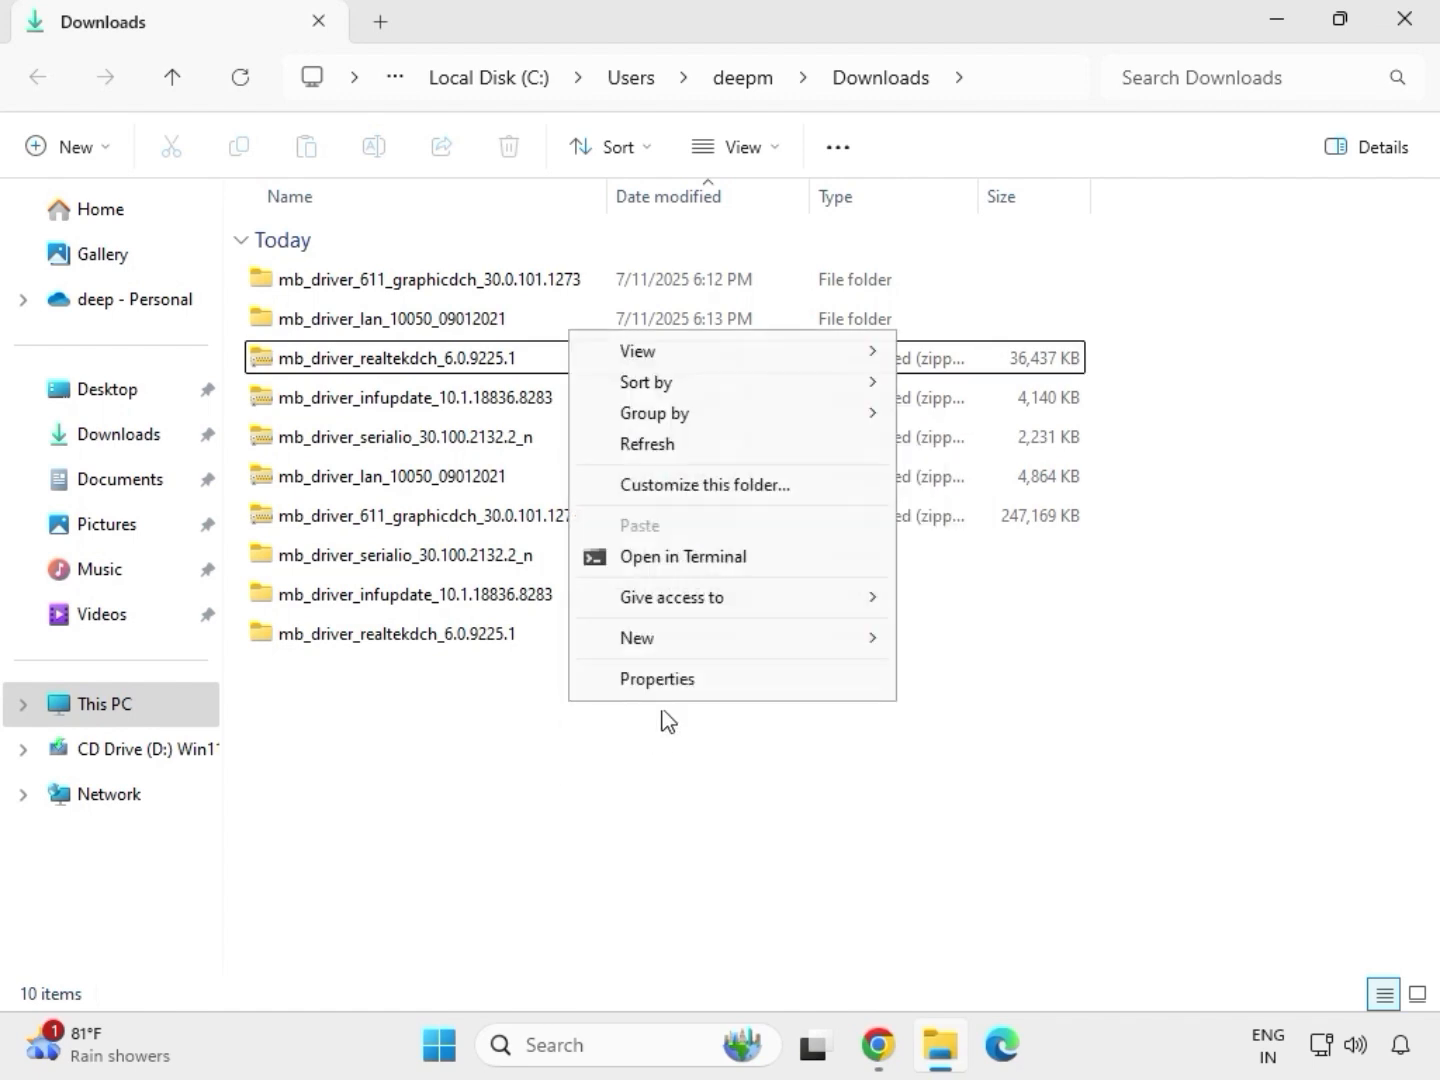
pyautogui.click(660, 446)
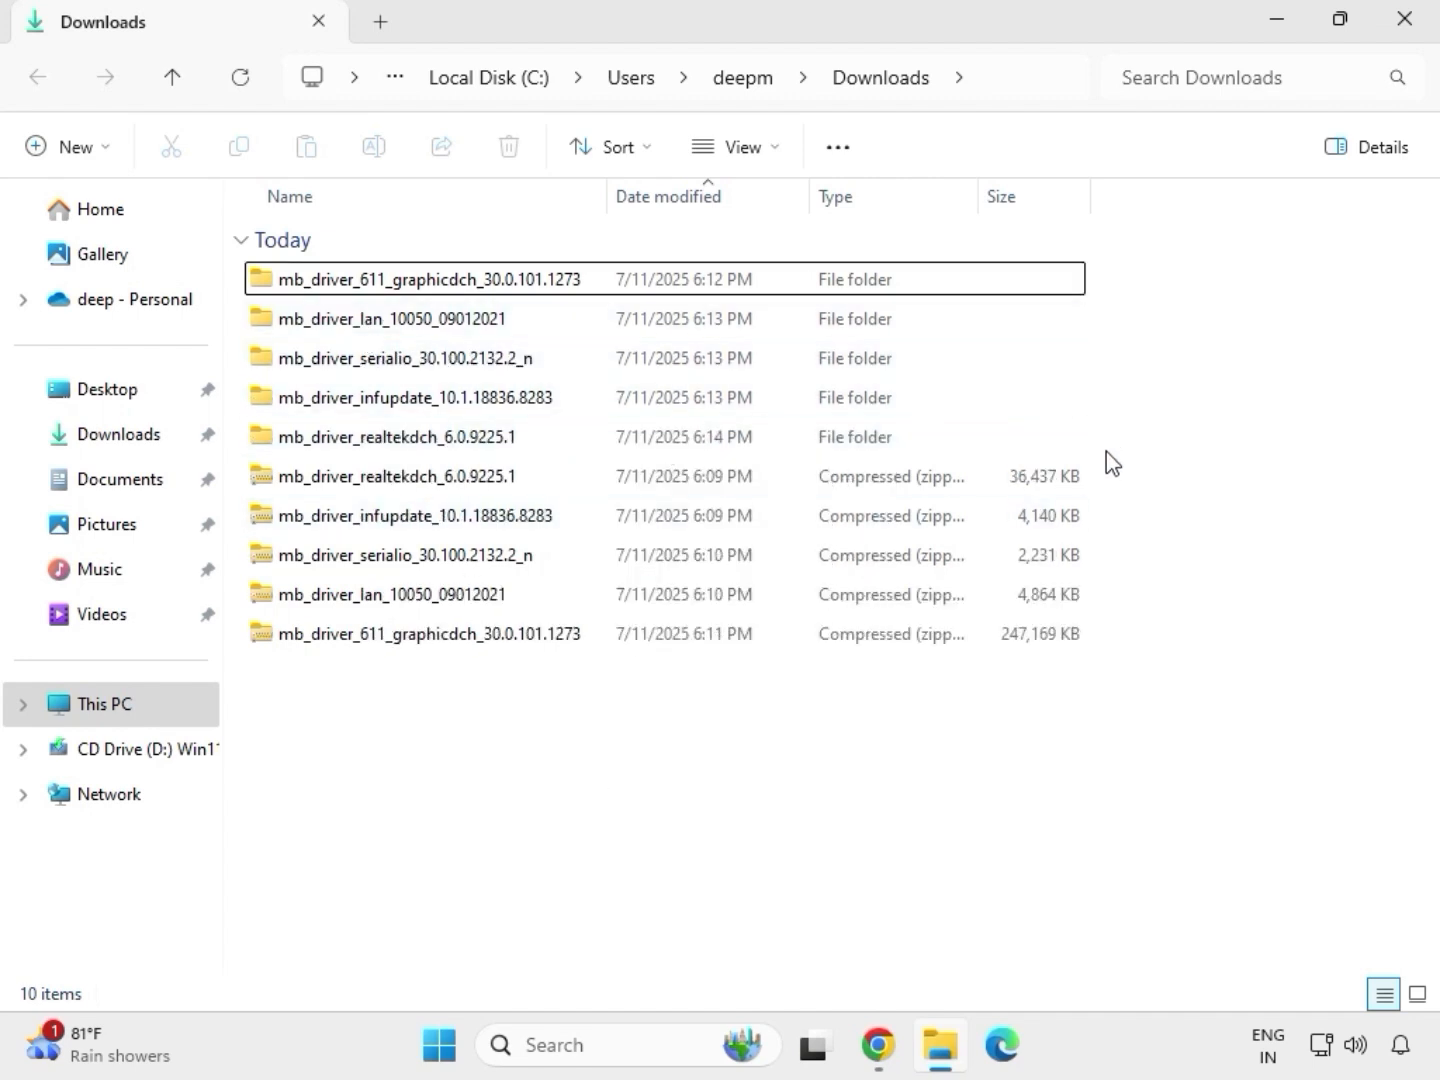
# Open the extracted mb_driver_611_graphicdch_30.0.101.1273 folder
pyautogui.moveTo(1106, 451); pyautogui.dragTo(464, 323)
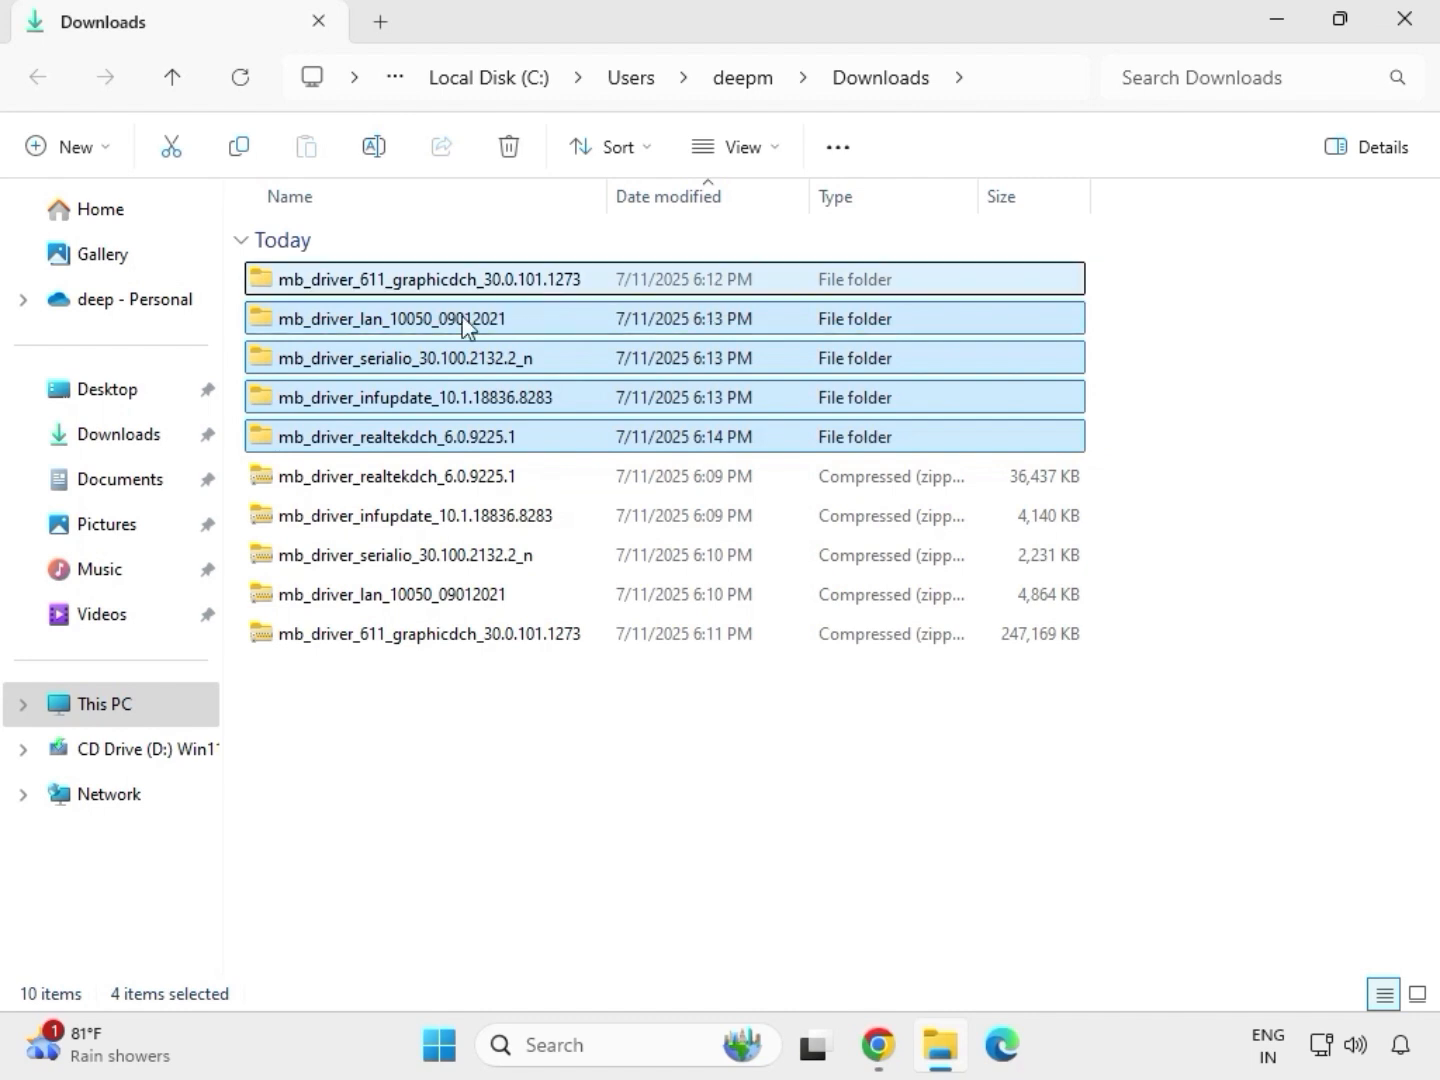
pyautogui.click(421, 287)
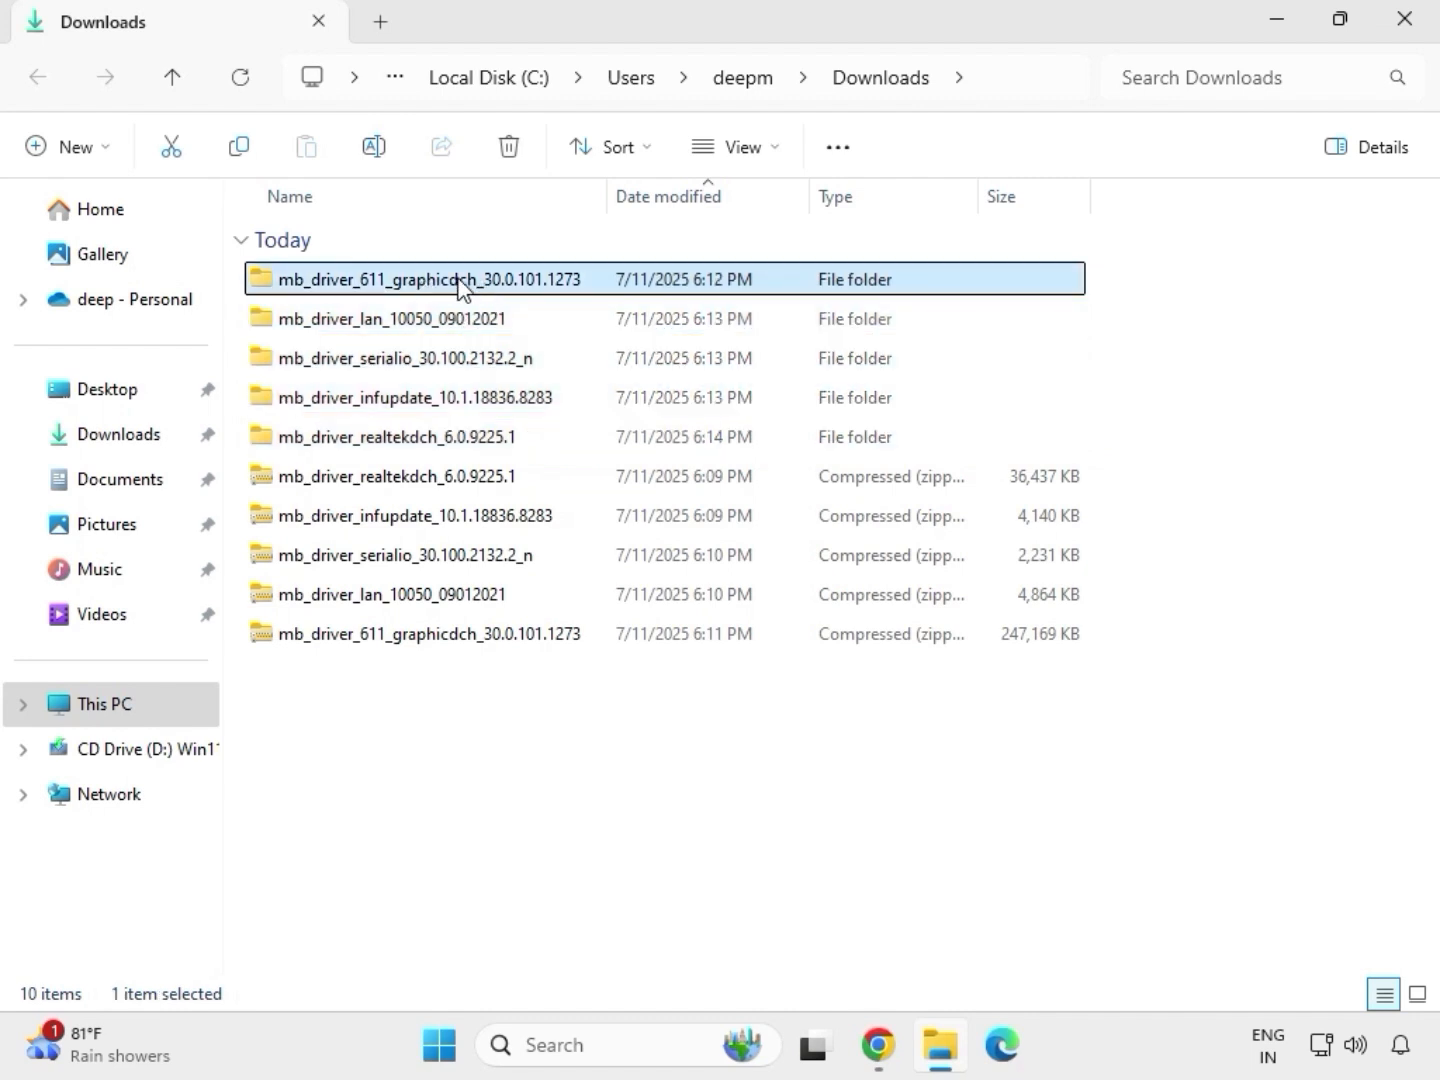
pyautogui.doubleClick(460, 284)
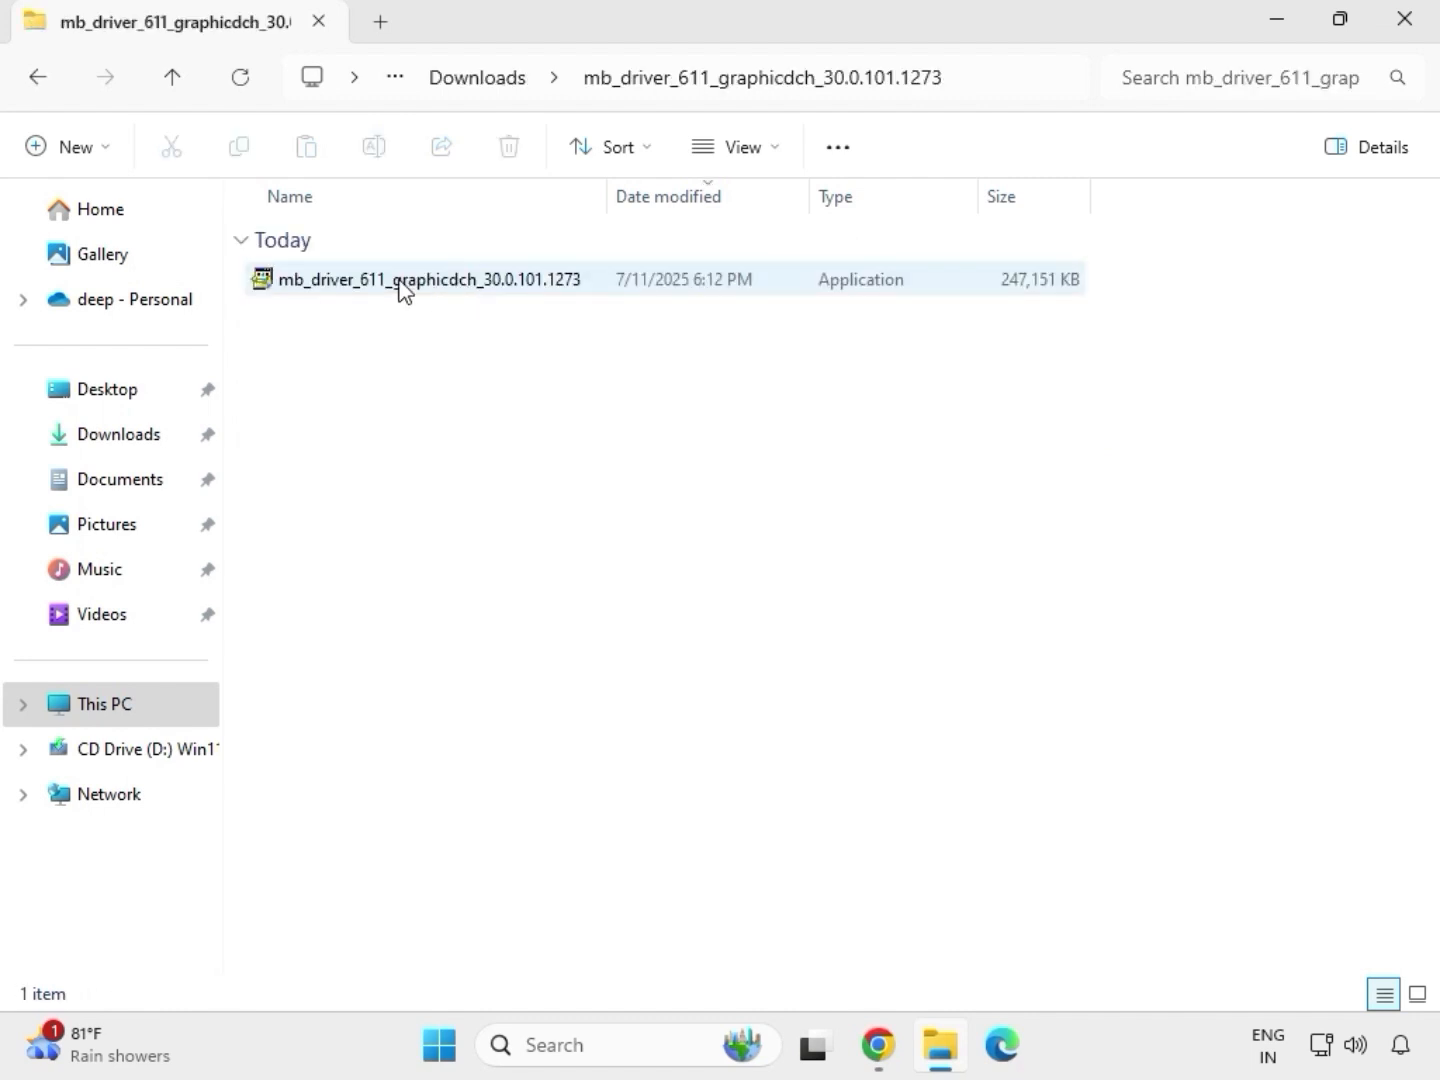
# Run the mb_driver_611_graphicdch_30.0.101.1273 application as administrator and allow it to make changes
pyautogui.click(399, 286)
pyautogui.rightClick(401, 284)
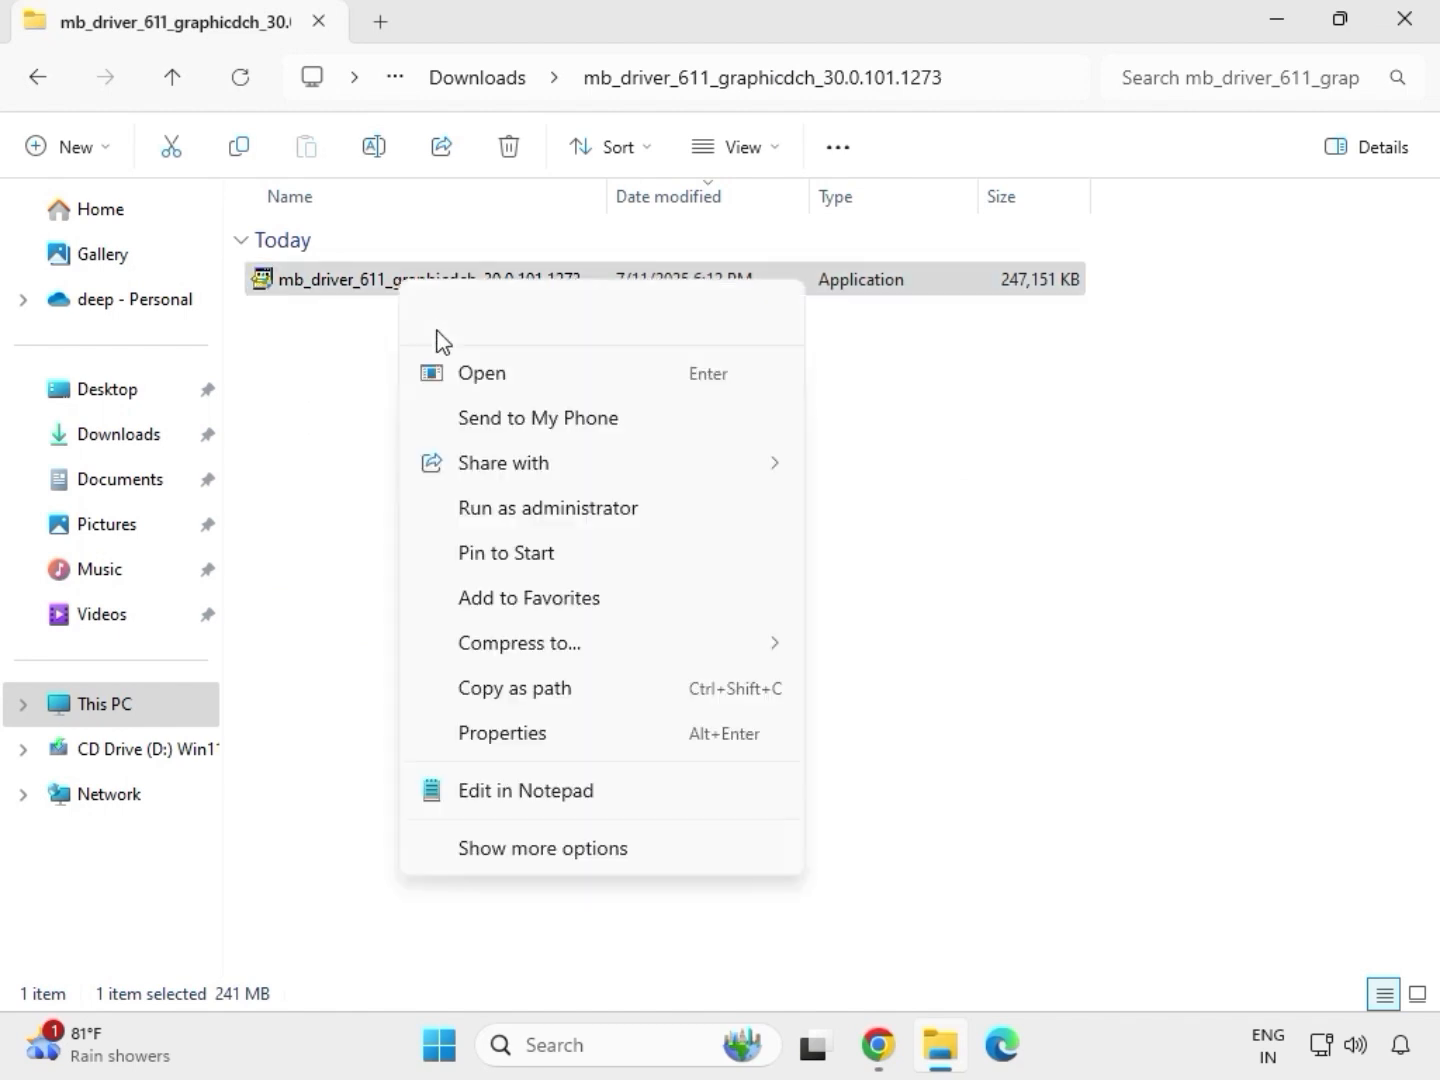
pyautogui.click(524, 509)
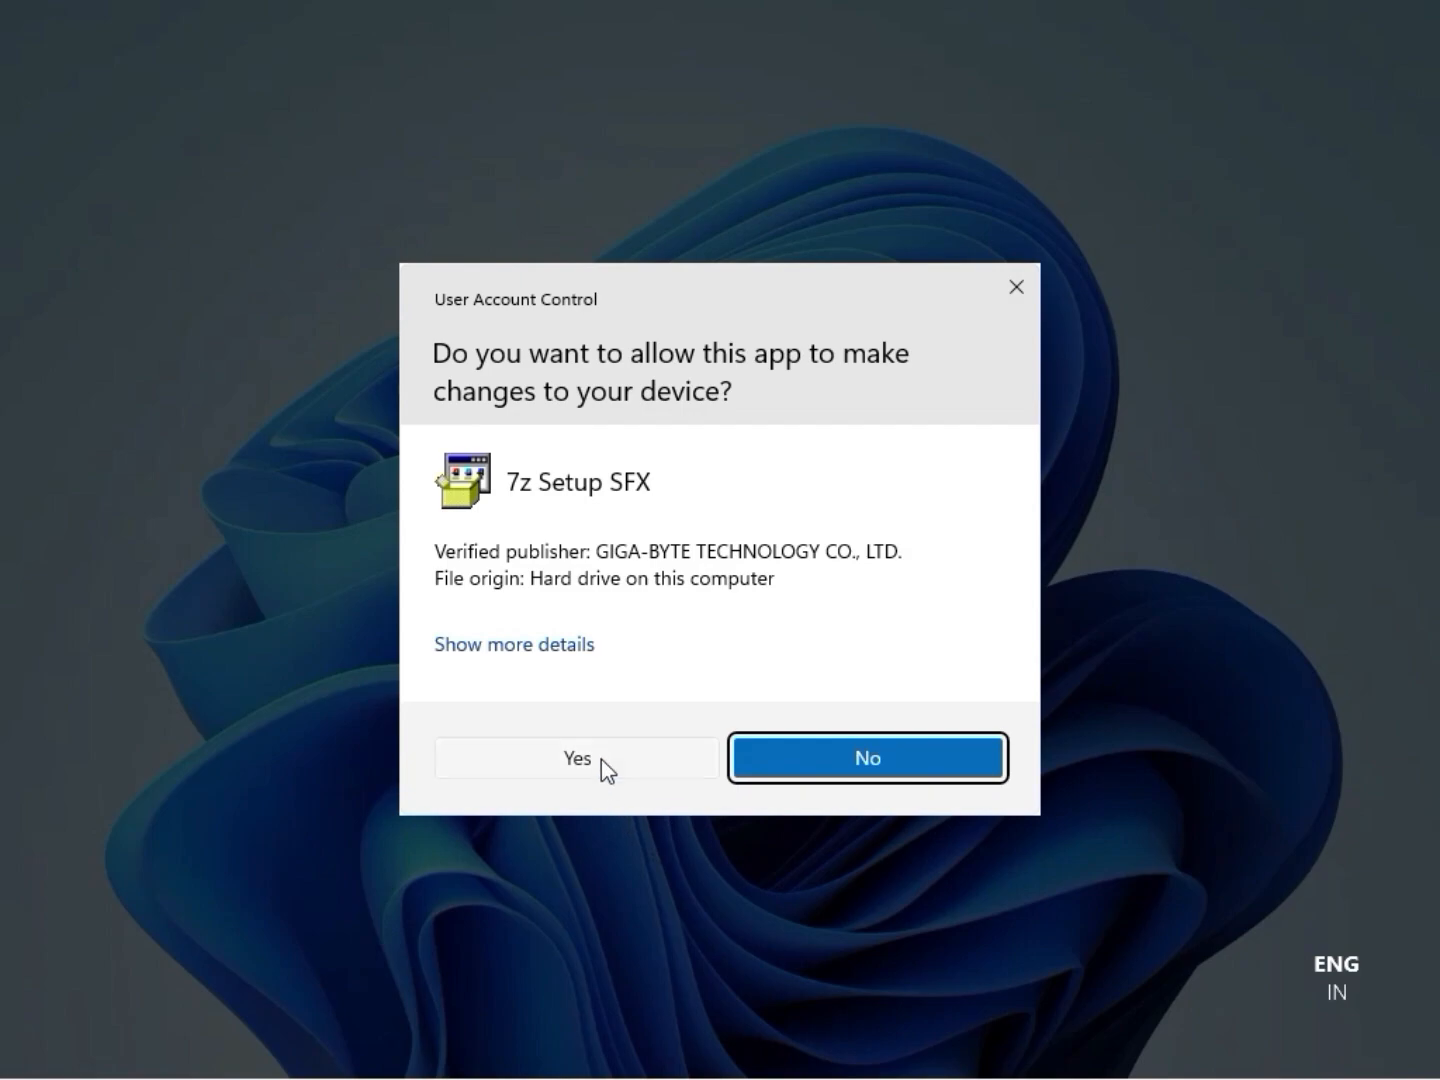
pyautogui.click(600, 759)
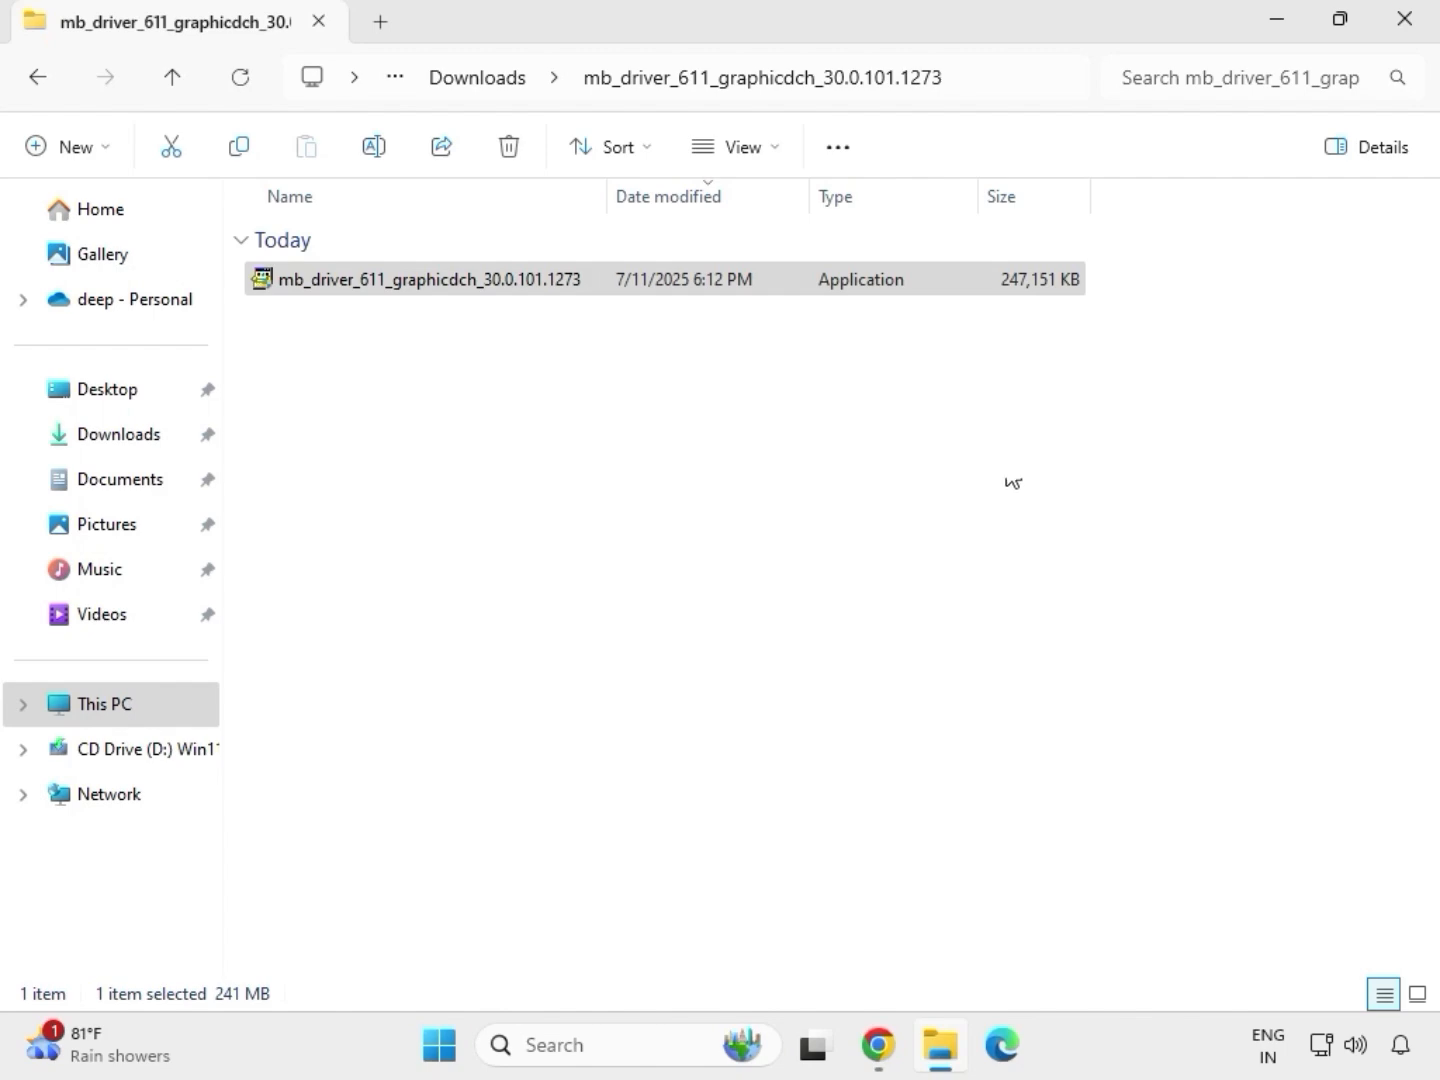
# Close the graphics folder window and reopen the Downloads folder in a new File Explorer window
pyautogui.click(1416, 28)
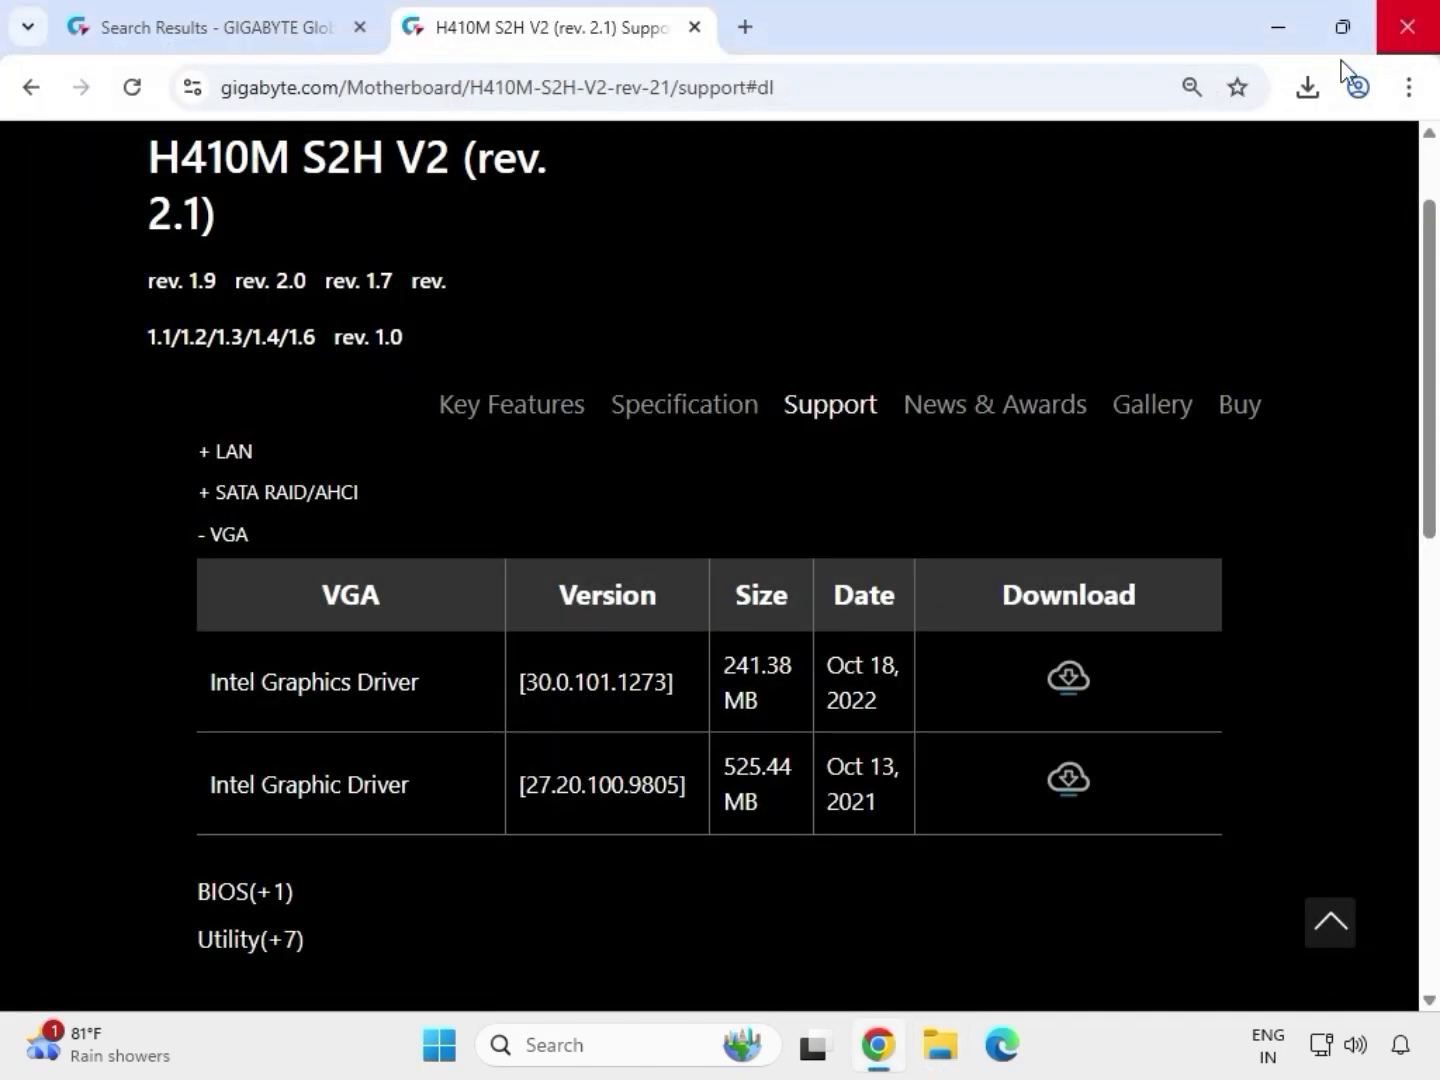
pyautogui.click(941, 1057)
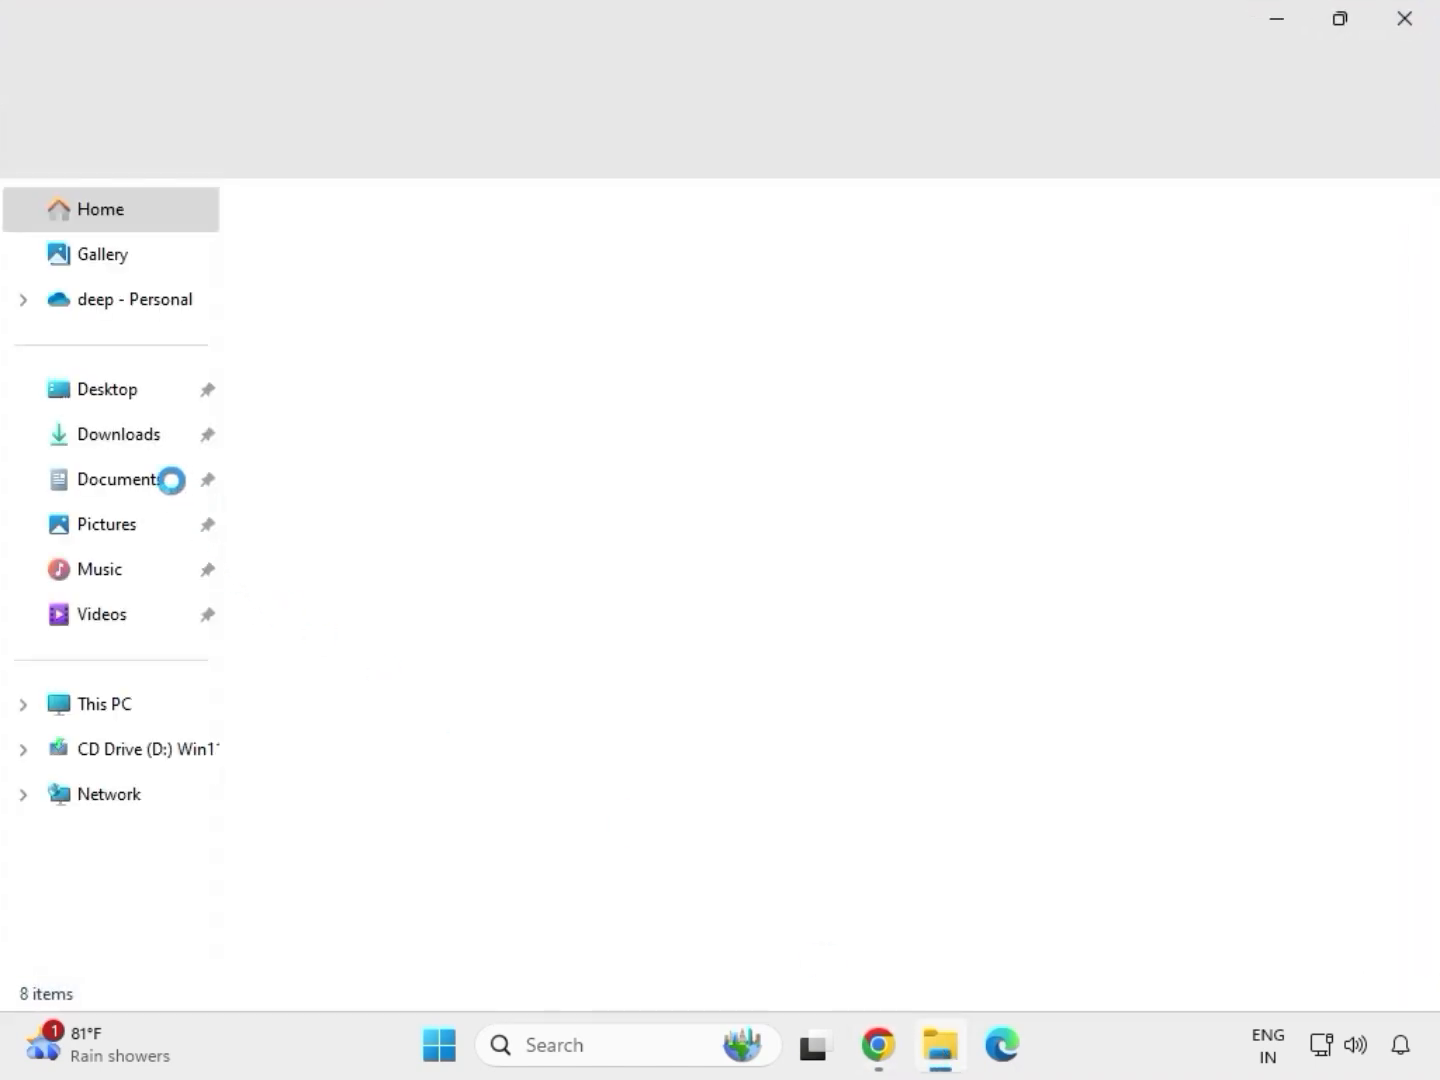
pyautogui.click(134, 437)
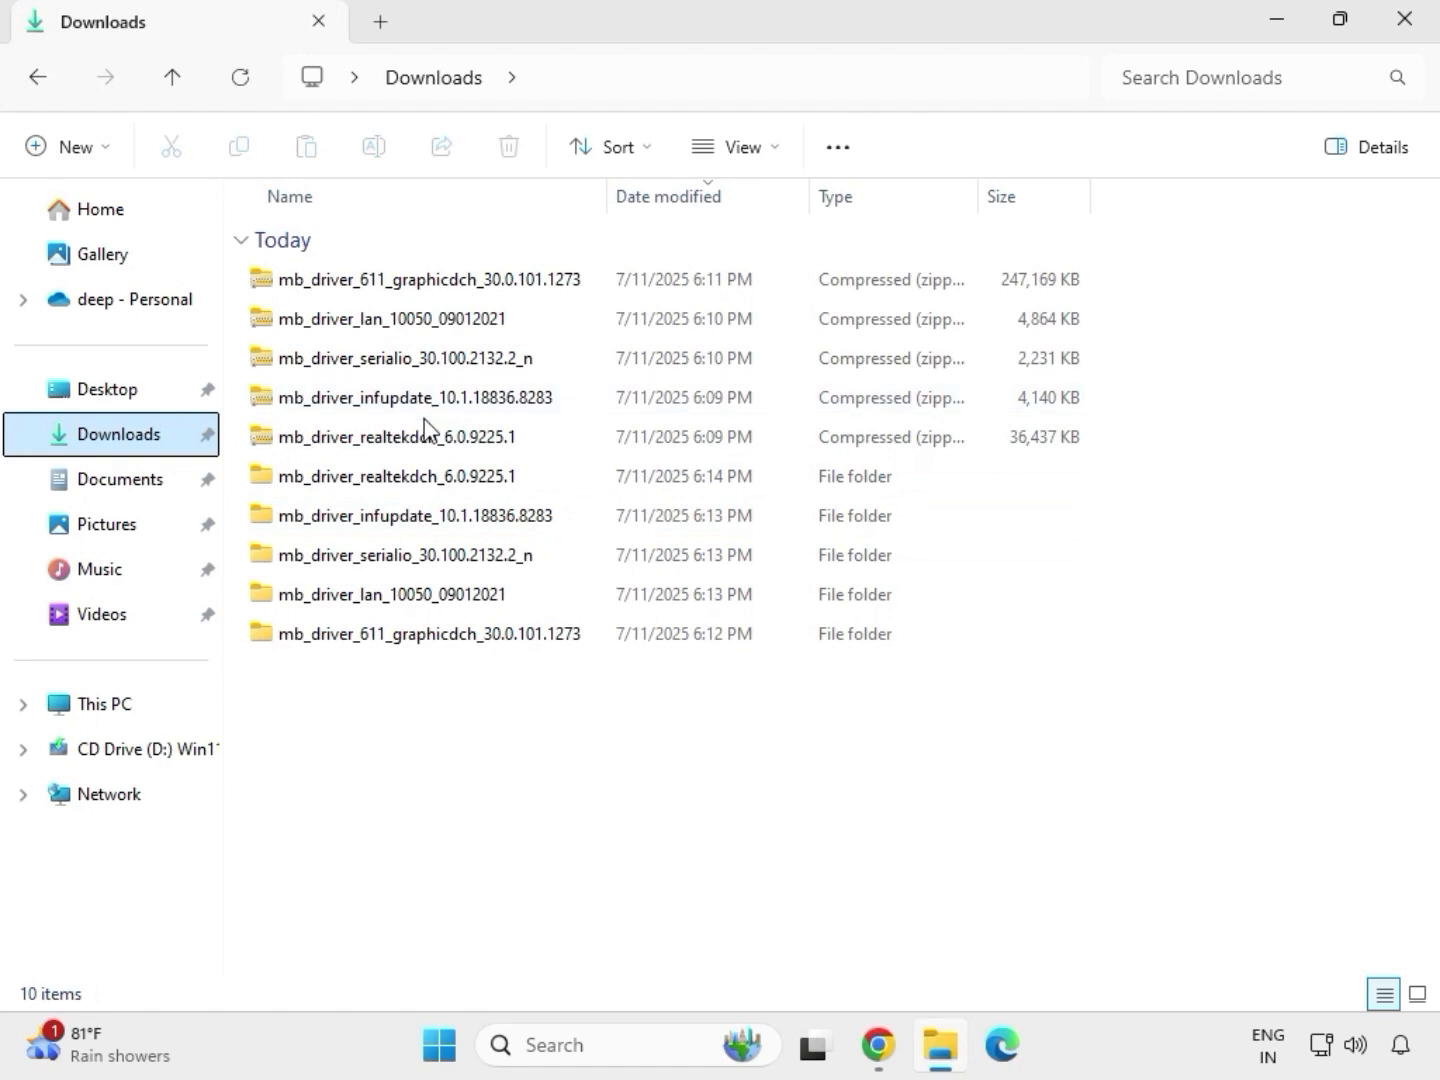
# Open the extracted mb_driver_lan_10050_09012021 folder
pyautogui.click(407, 481)
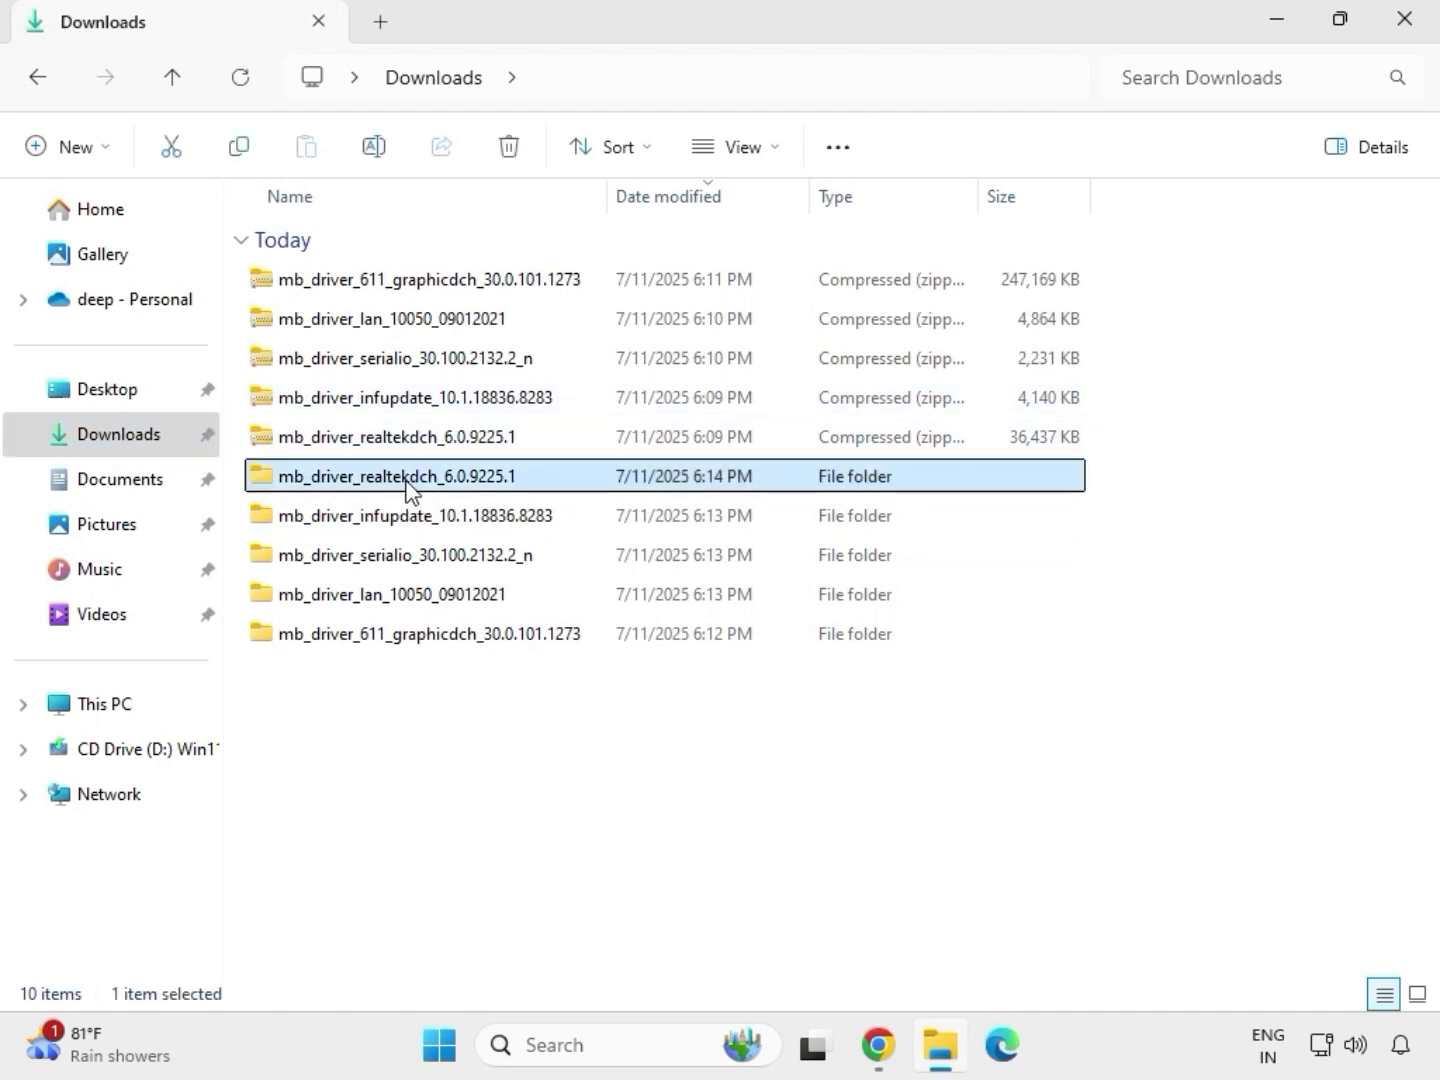
pyautogui.click(469, 638)
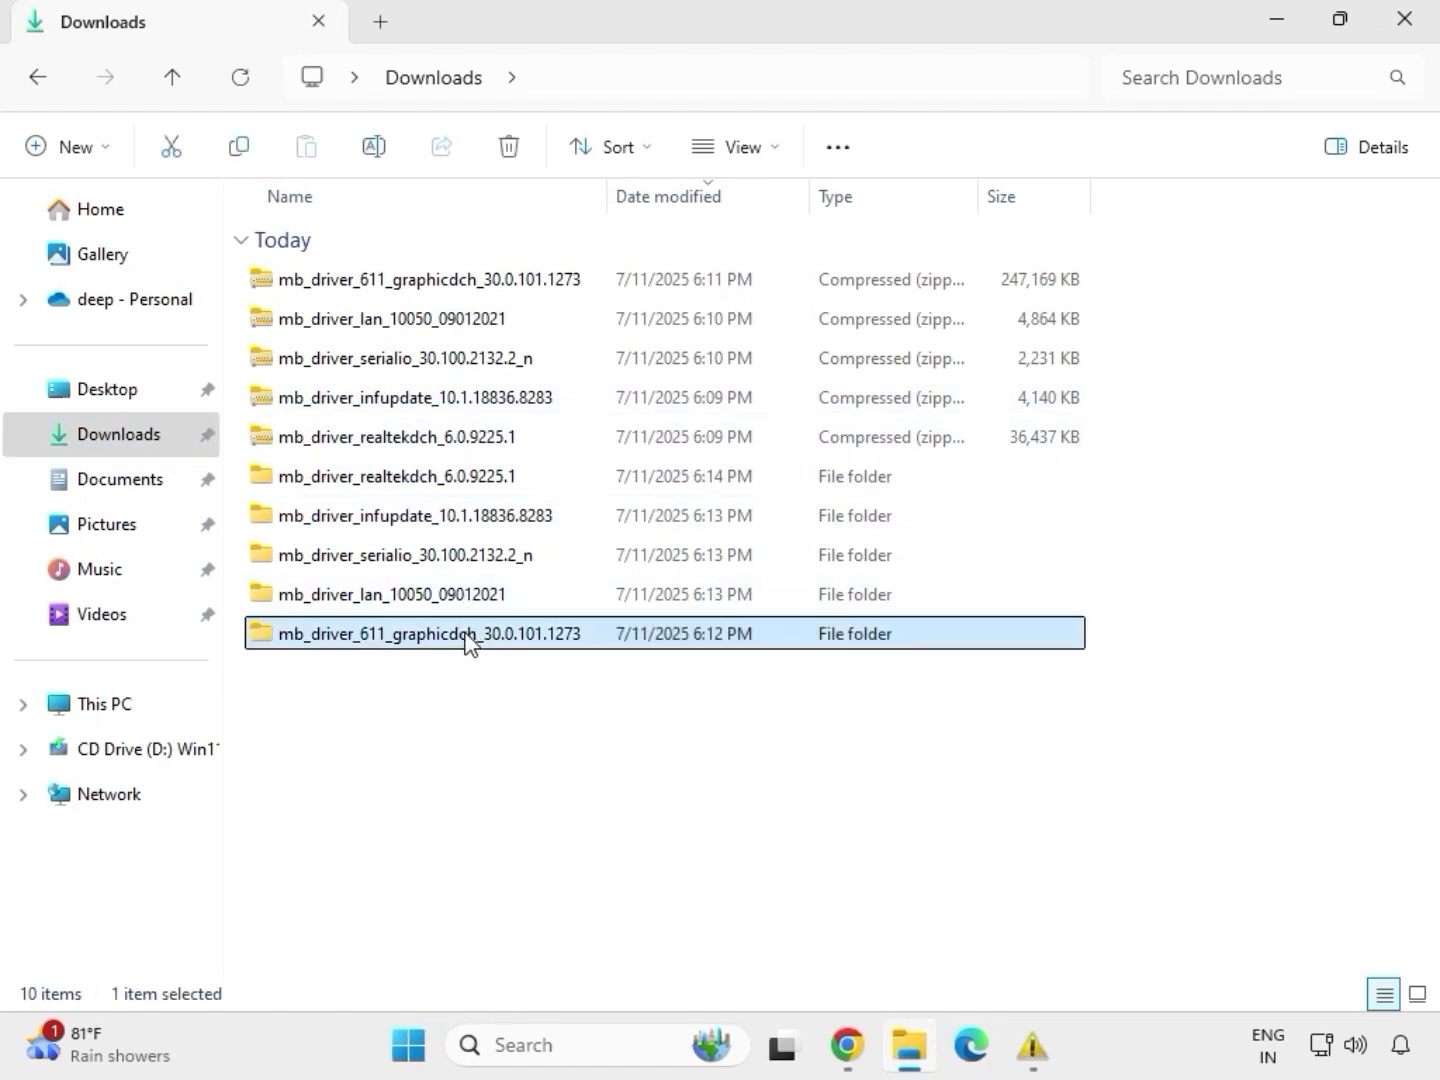
pyautogui.click(450, 601)
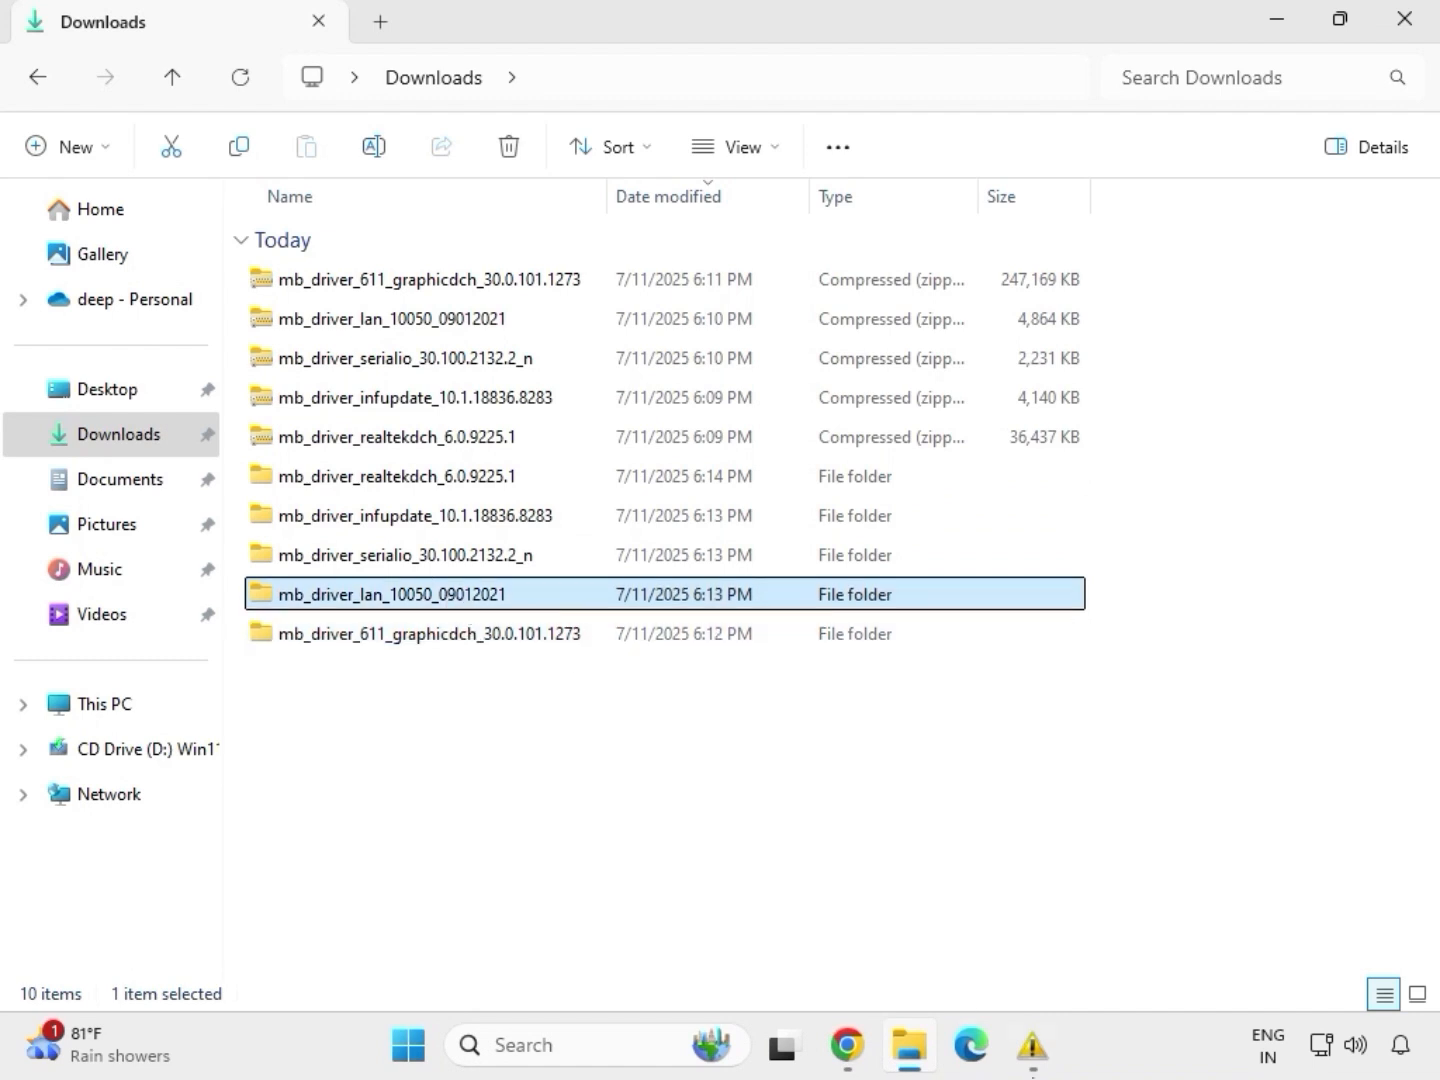
pyautogui.moveTo(1032, 1045)
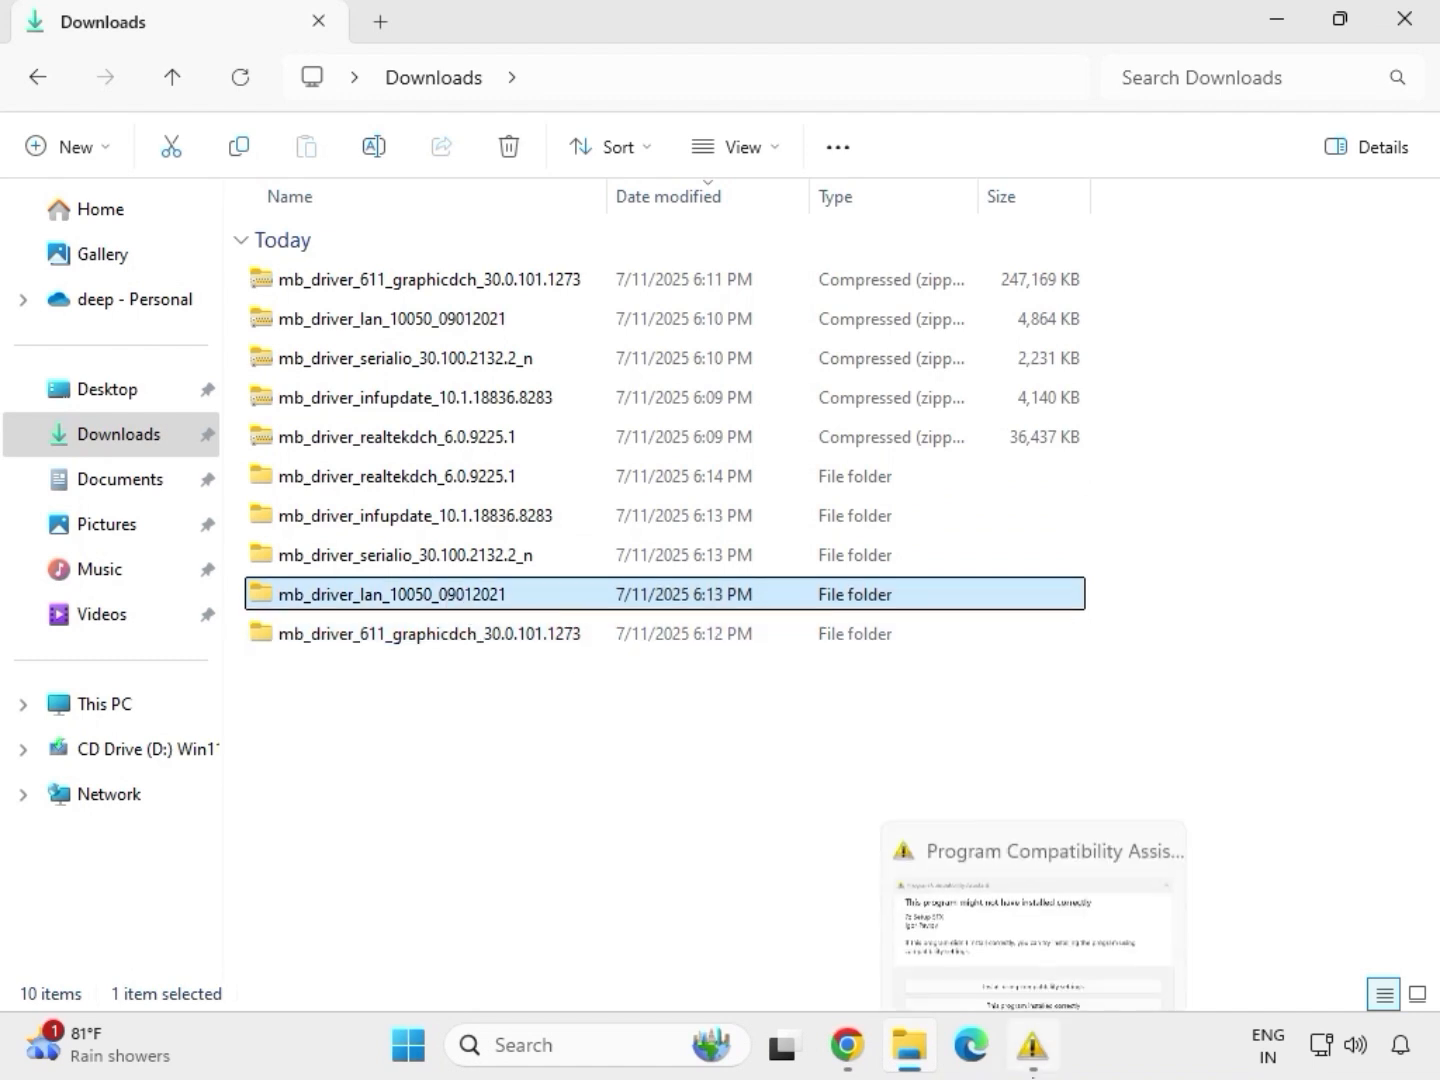
pyautogui.doubleClick(450, 601)
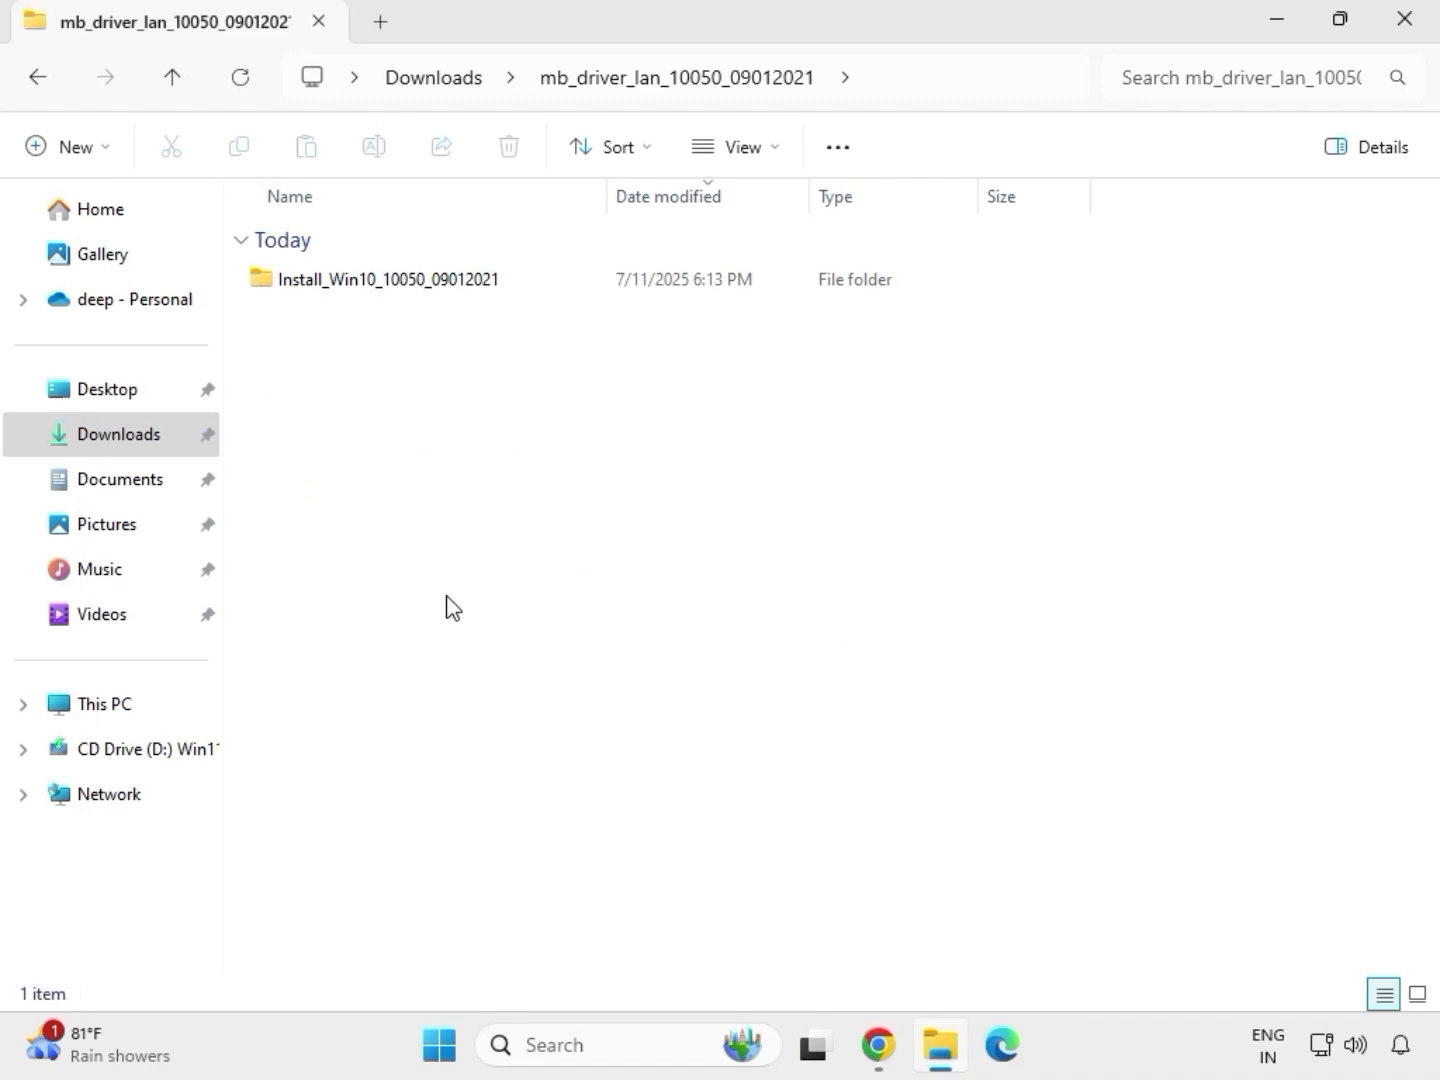
# Run the Install_Win10_10050_09012021 LAN driver installer, allow it, repair the Realtek Ethernet driver and finish the wizard
pyautogui.doubleClick(361, 282)
pyautogui.doubleClick(360, 284)
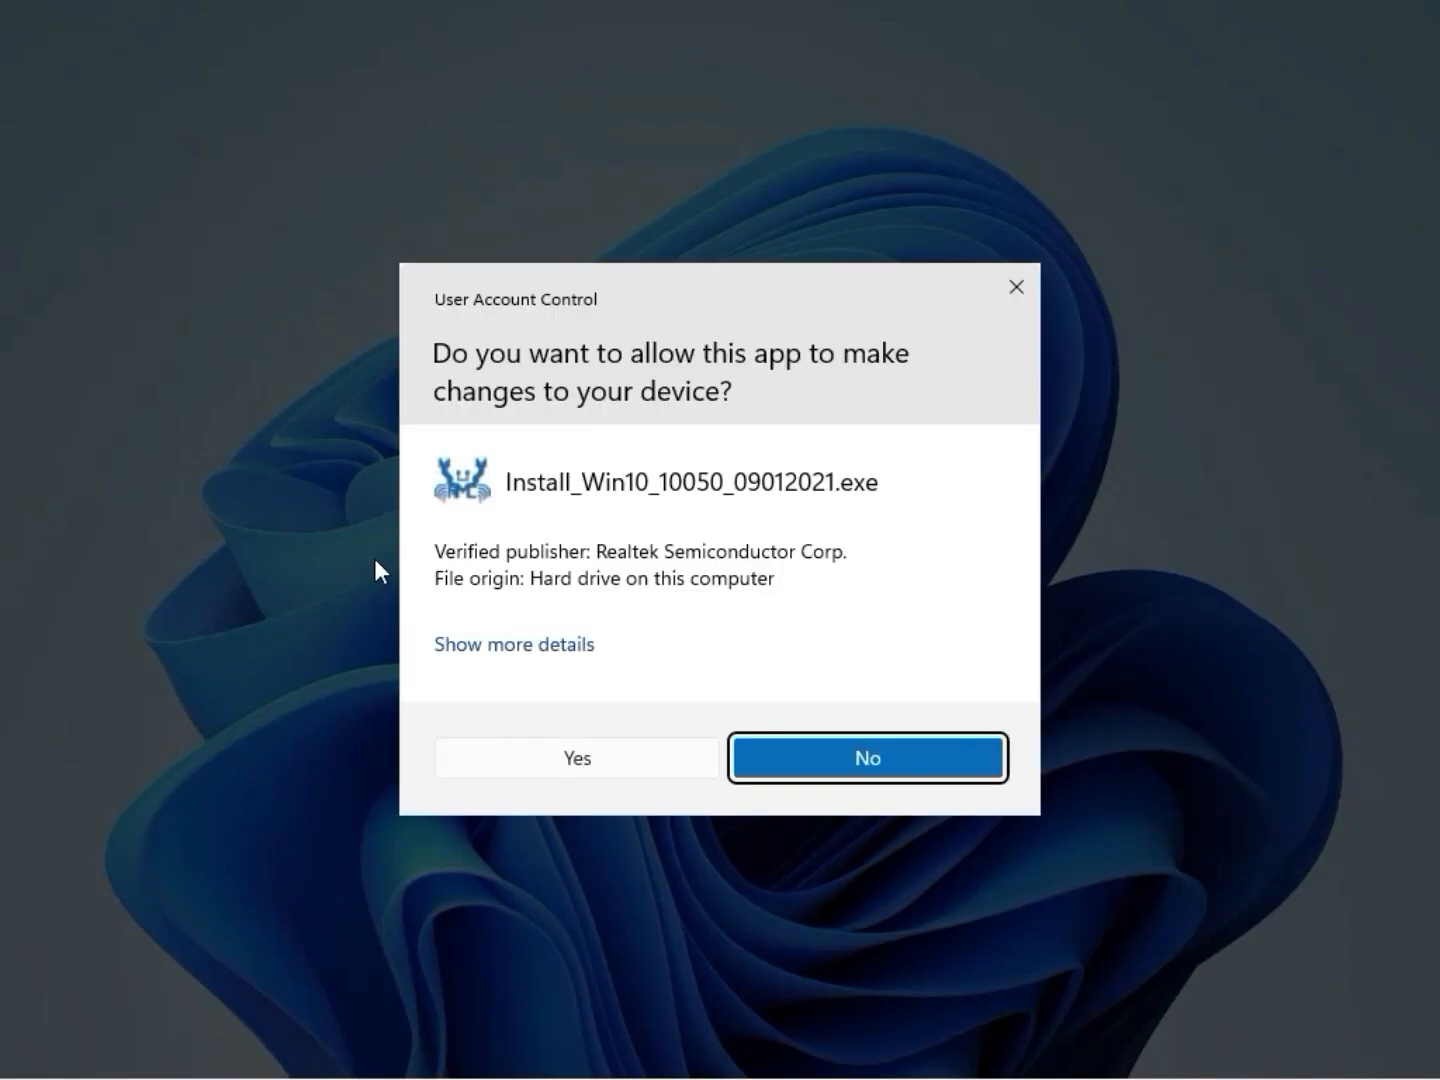
pyautogui.click(562, 758)
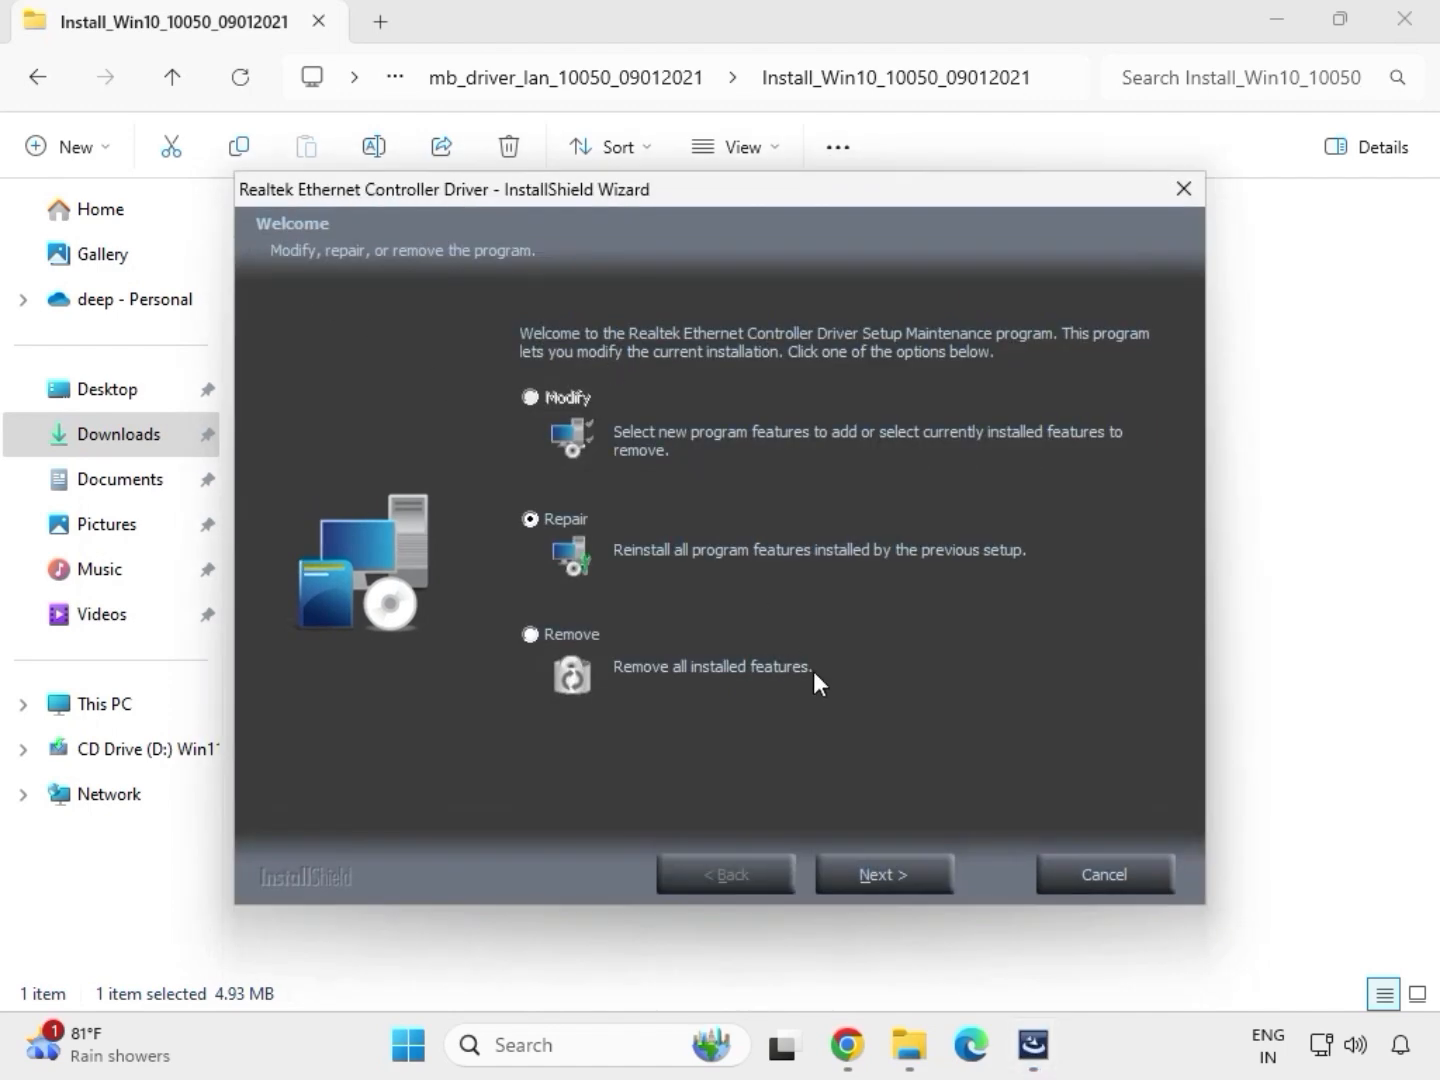
pyautogui.click(919, 876)
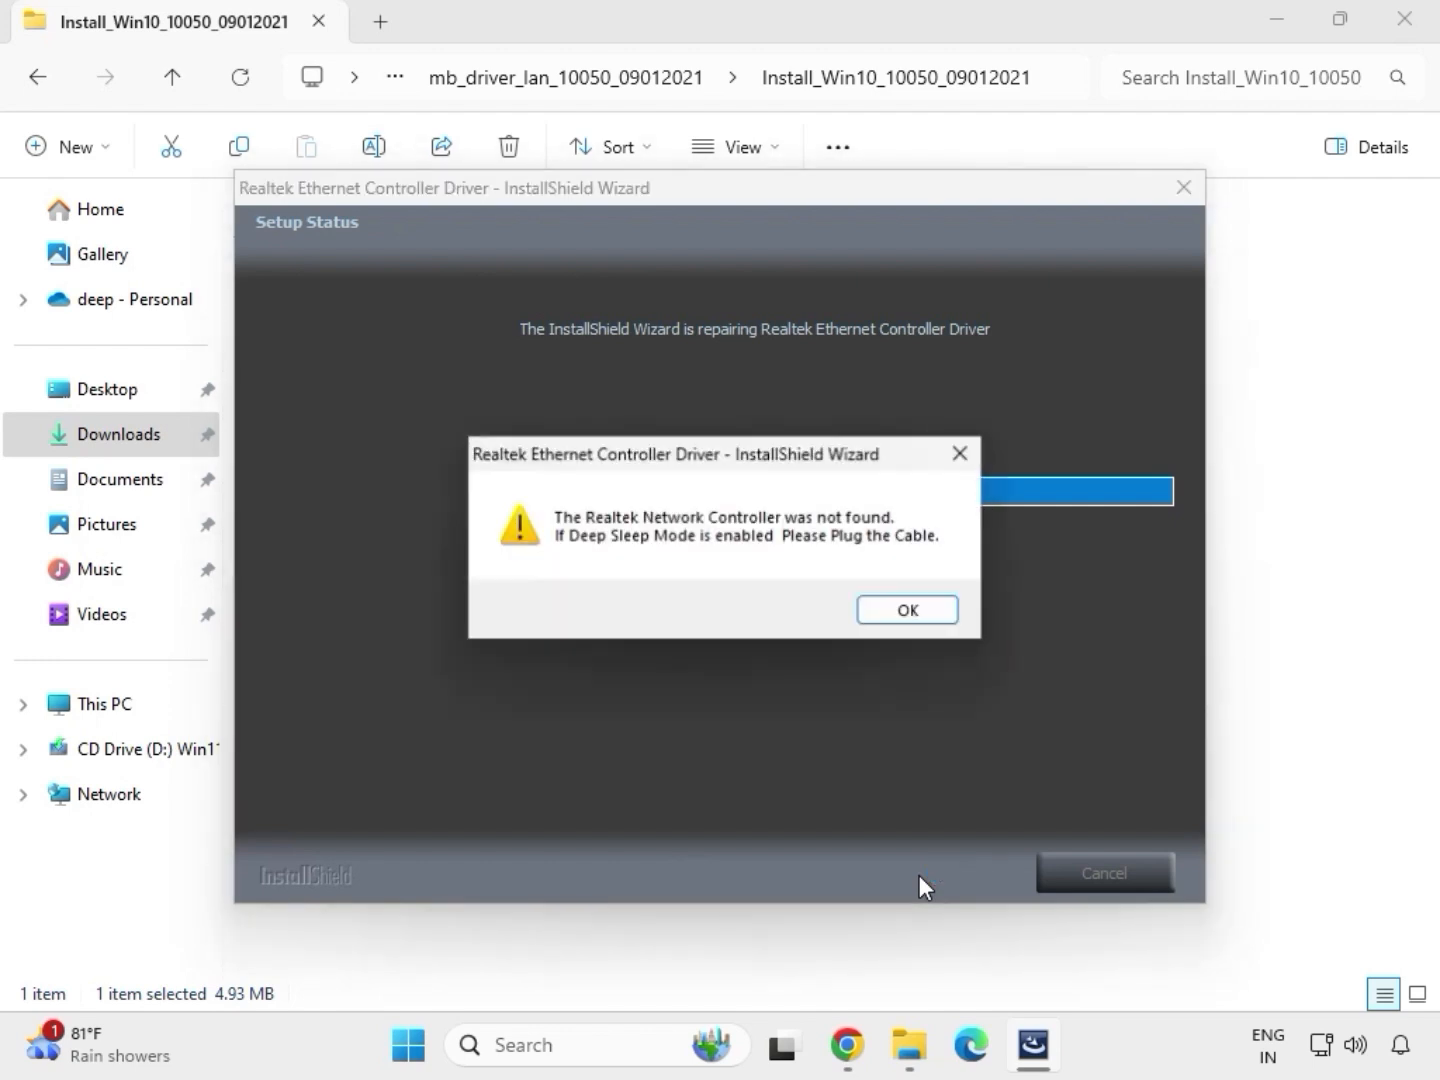
pyautogui.click(878, 598)
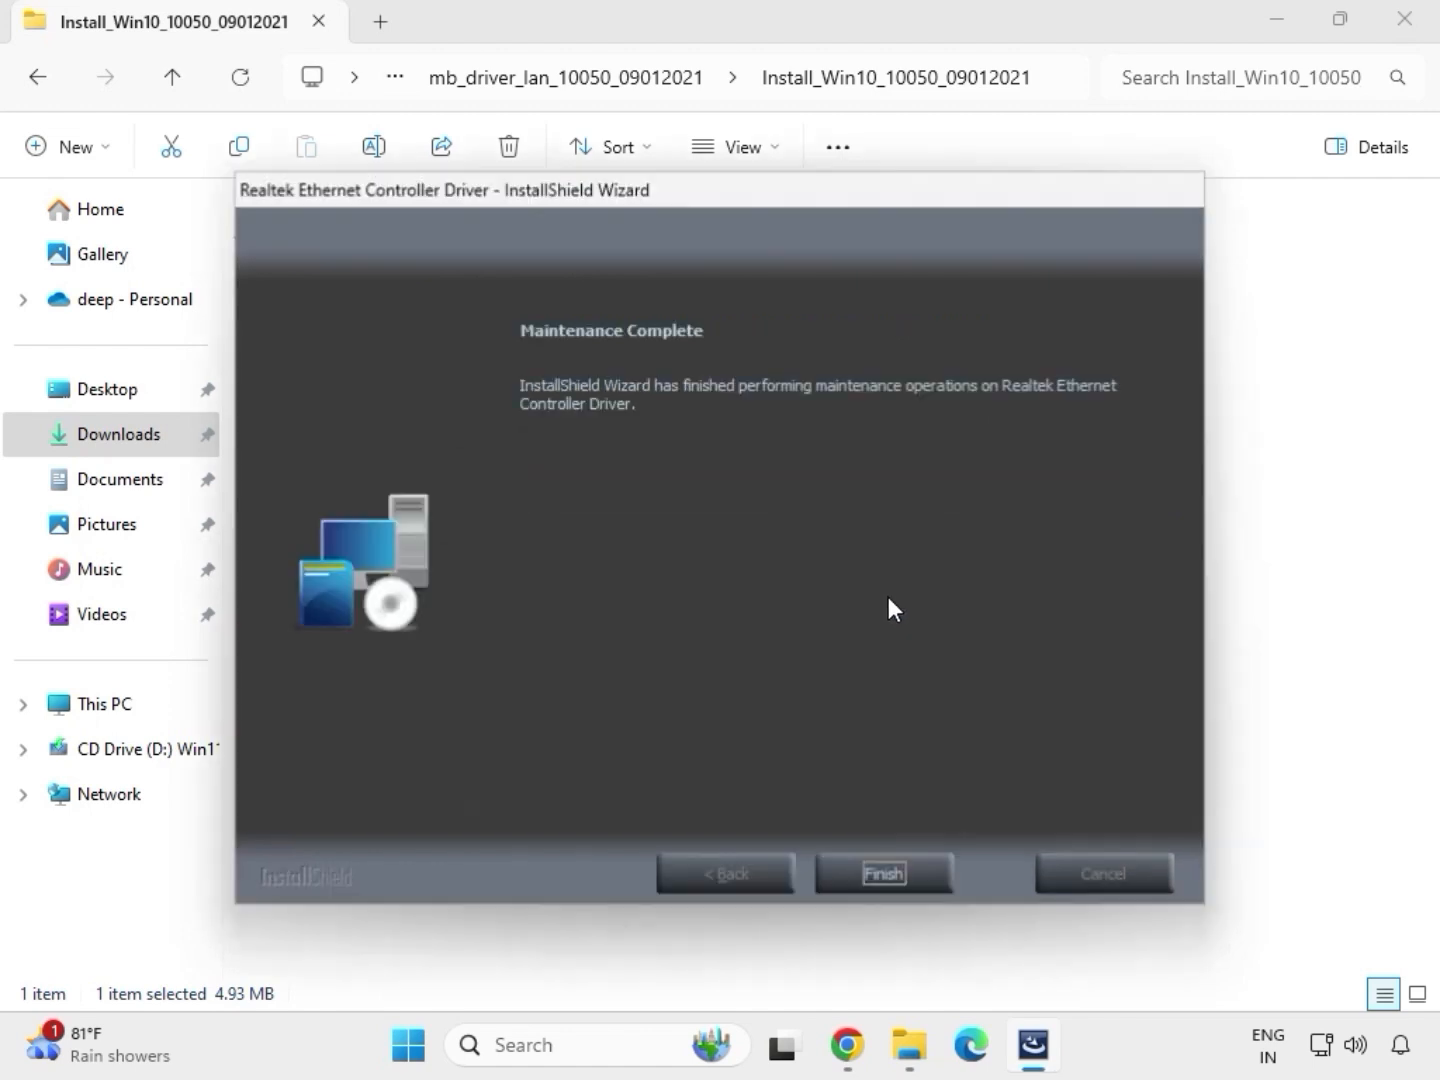
pyautogui.click(896, 862)
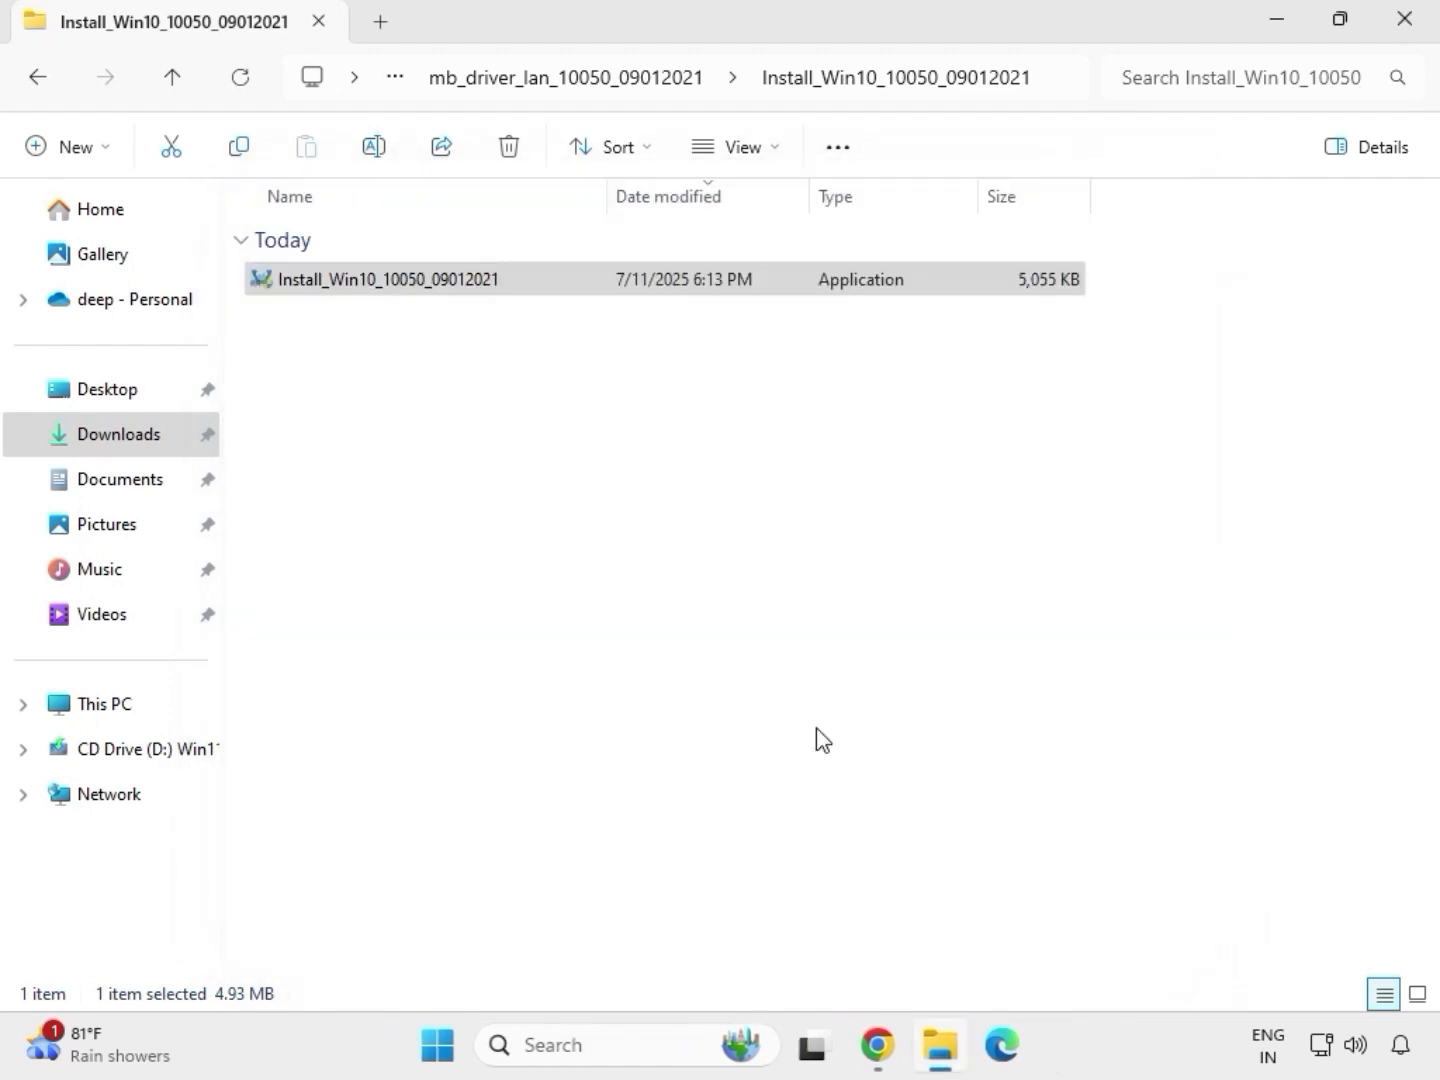
# Return to Downloads and open the SerialIO_30.100.2132.2_PV_CNL_21H2 folder inside mb_driver_serialio_30.100.2132.2_n
pyautogui.click(45, 85)
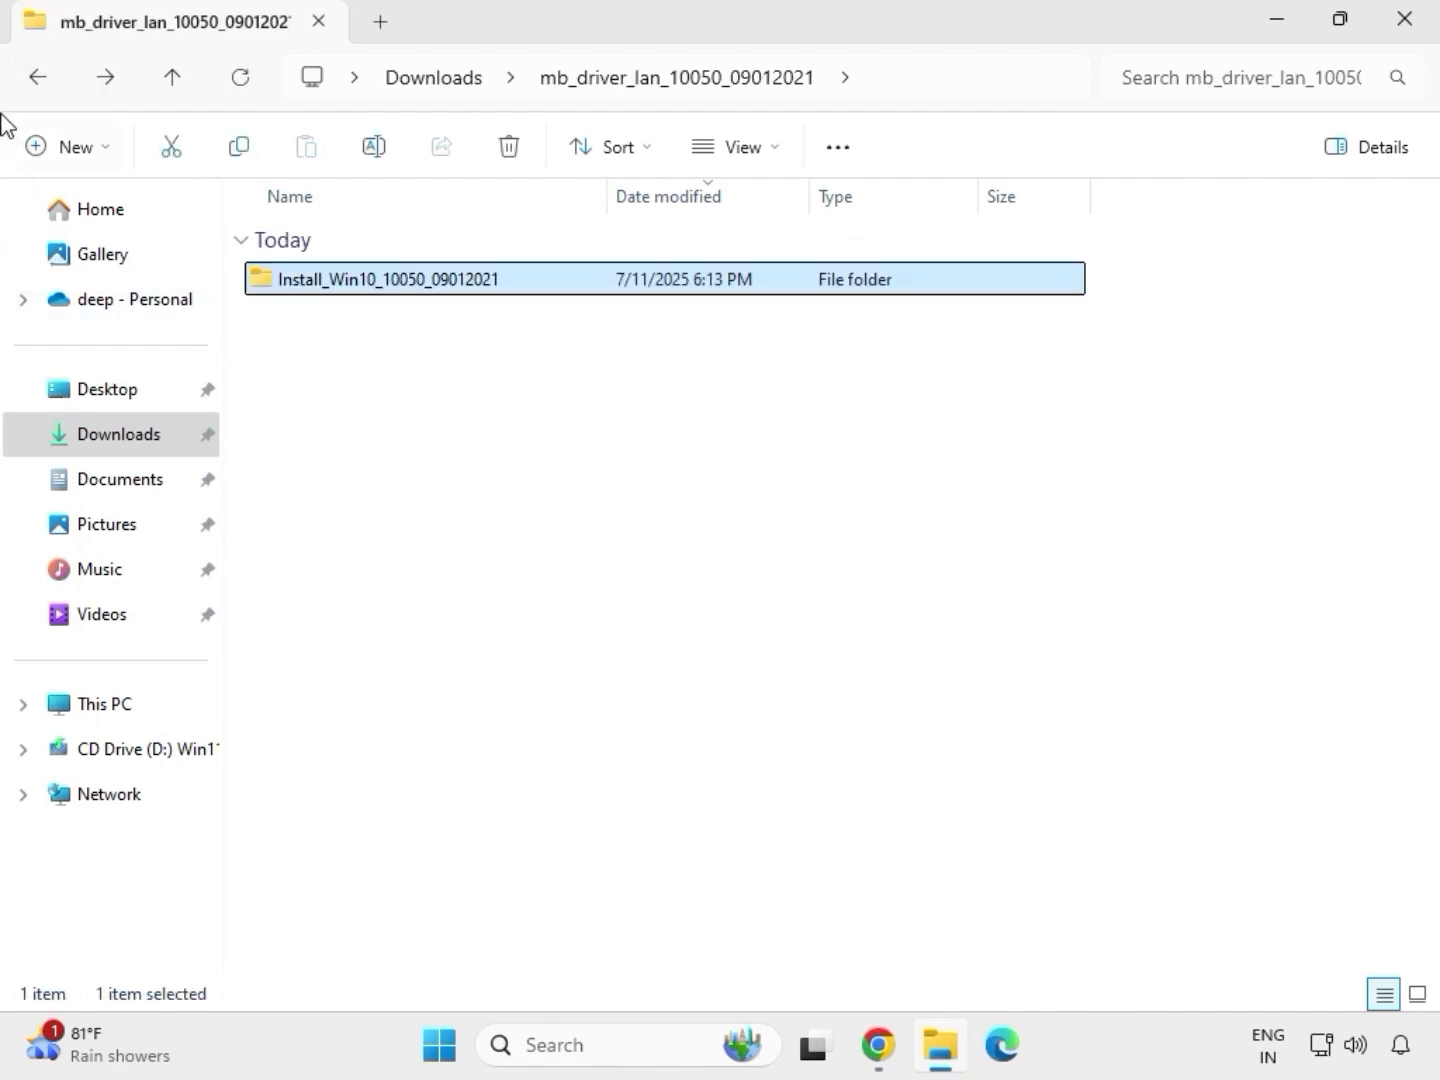
pyautogui.click(34, 79)
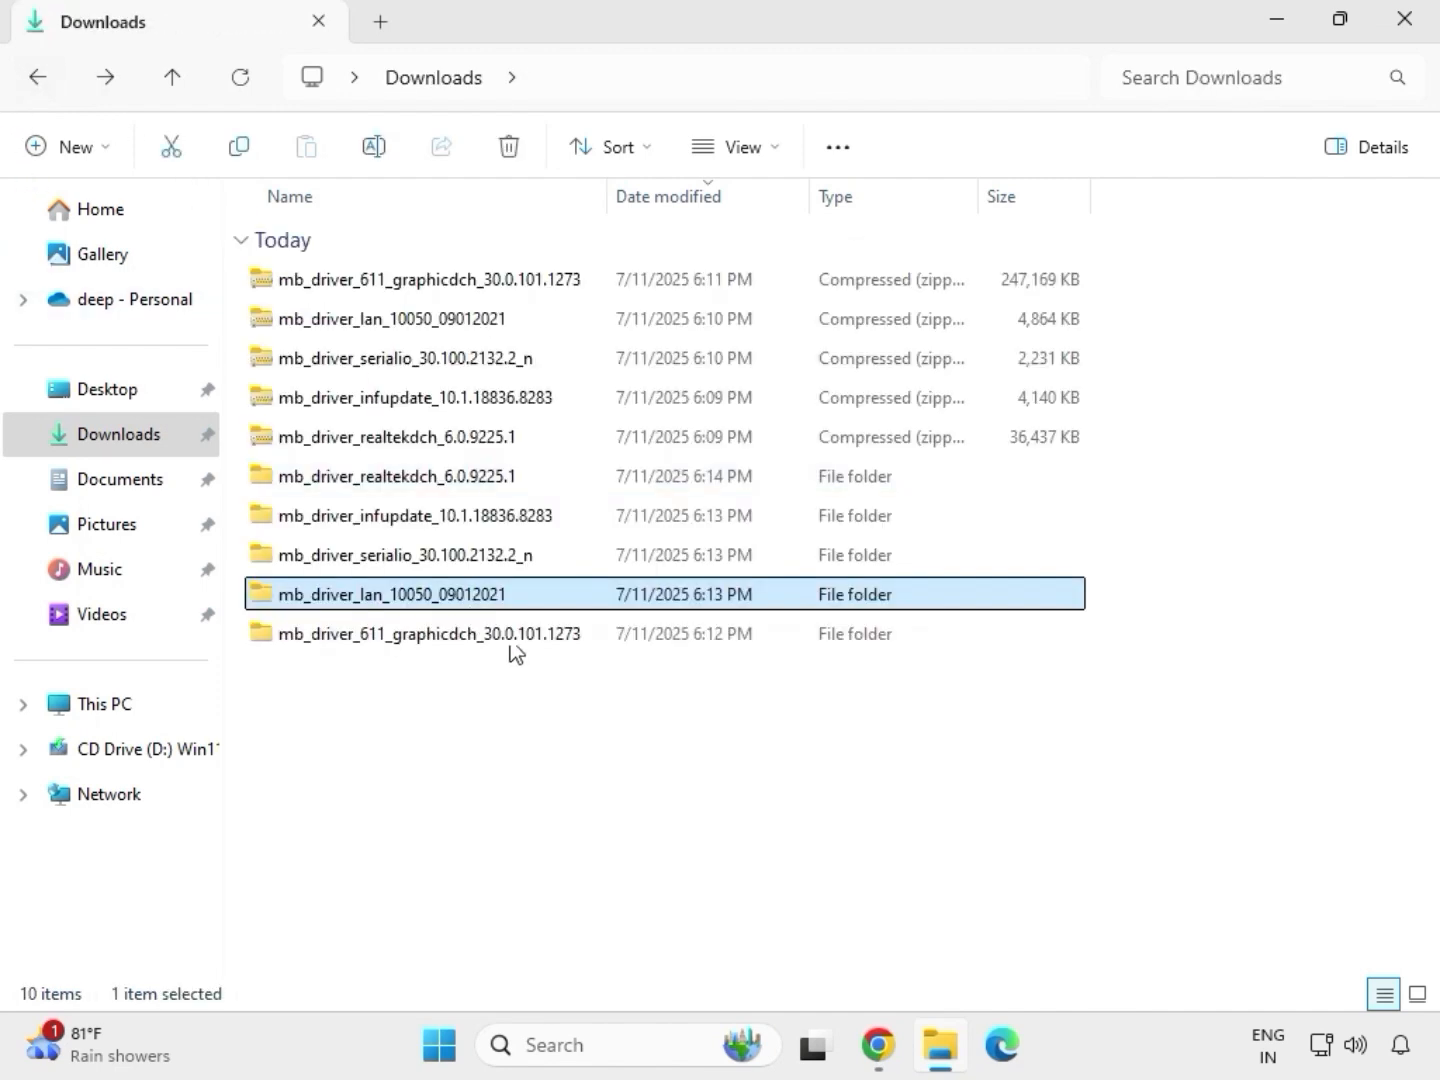
pyautogui.doubleClick(405, 563)
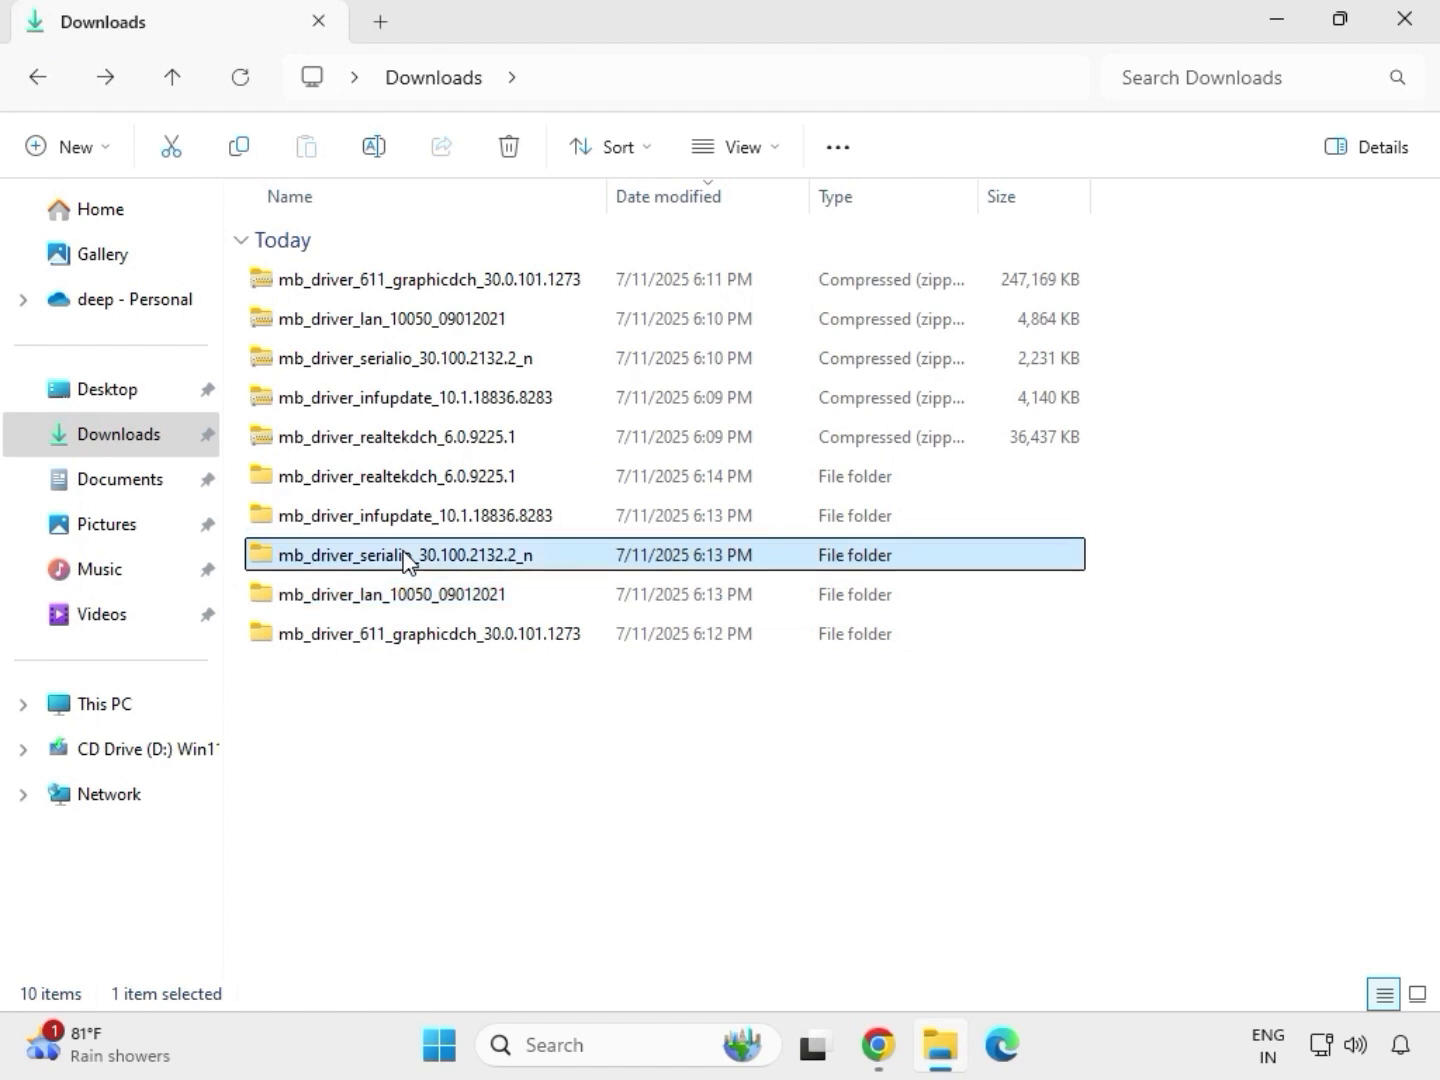
pyautogui.doubleClick(427, 283)
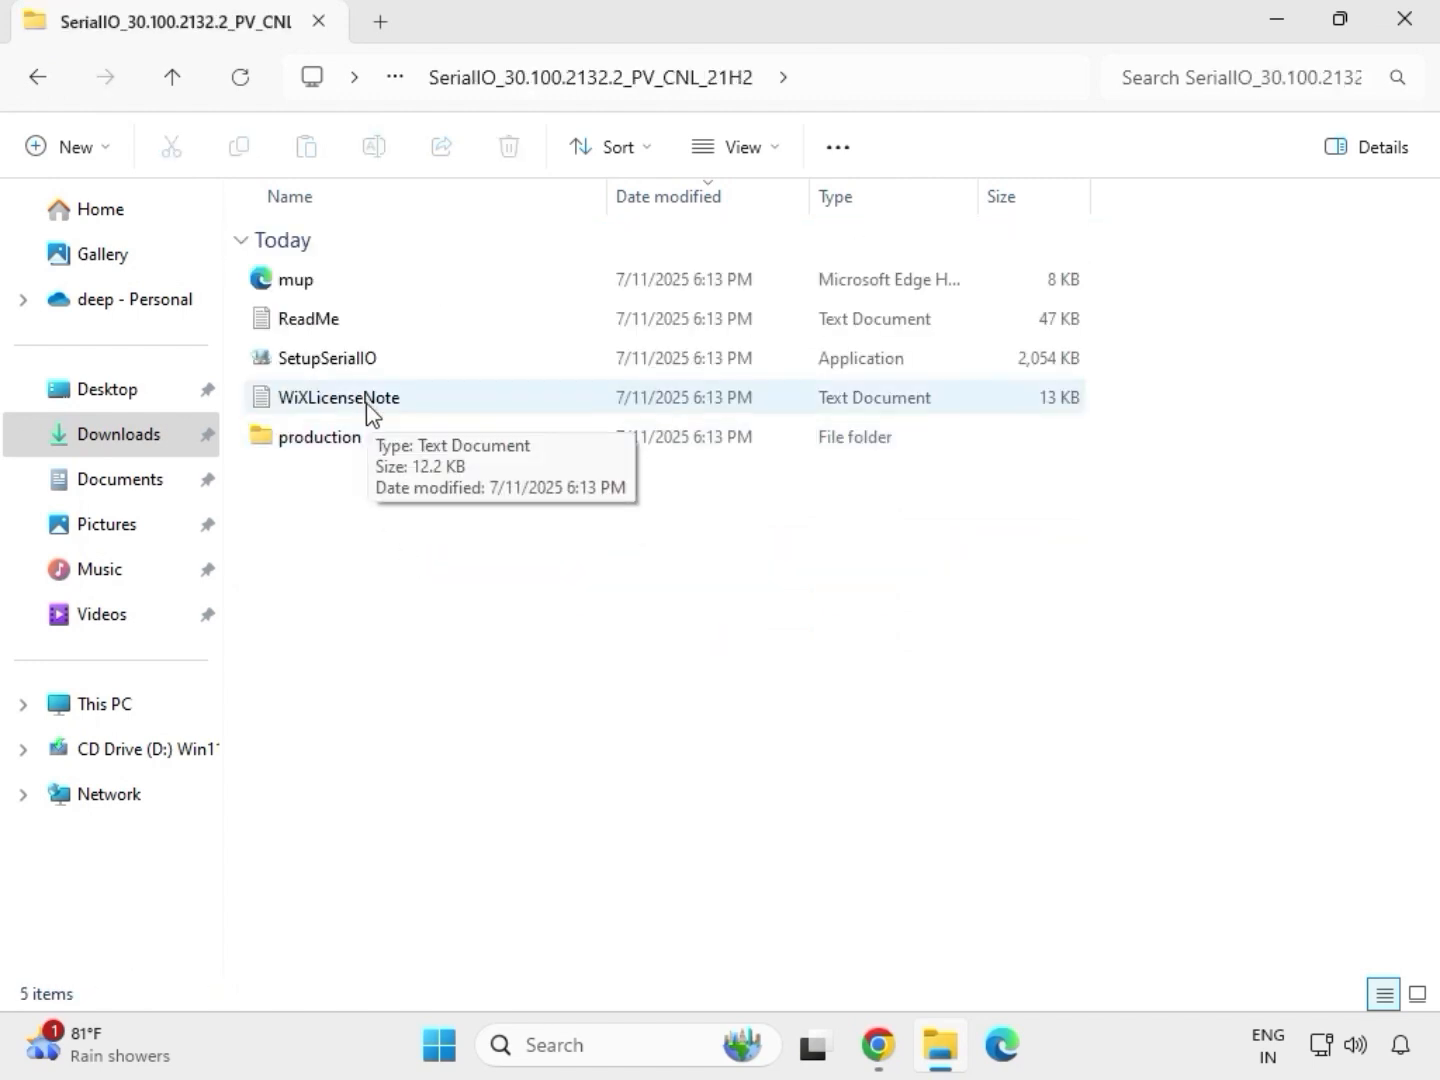
# Try to run SetupSerialIO as administrator, allow it, and close the setup
pyautogui.click(362, 362)
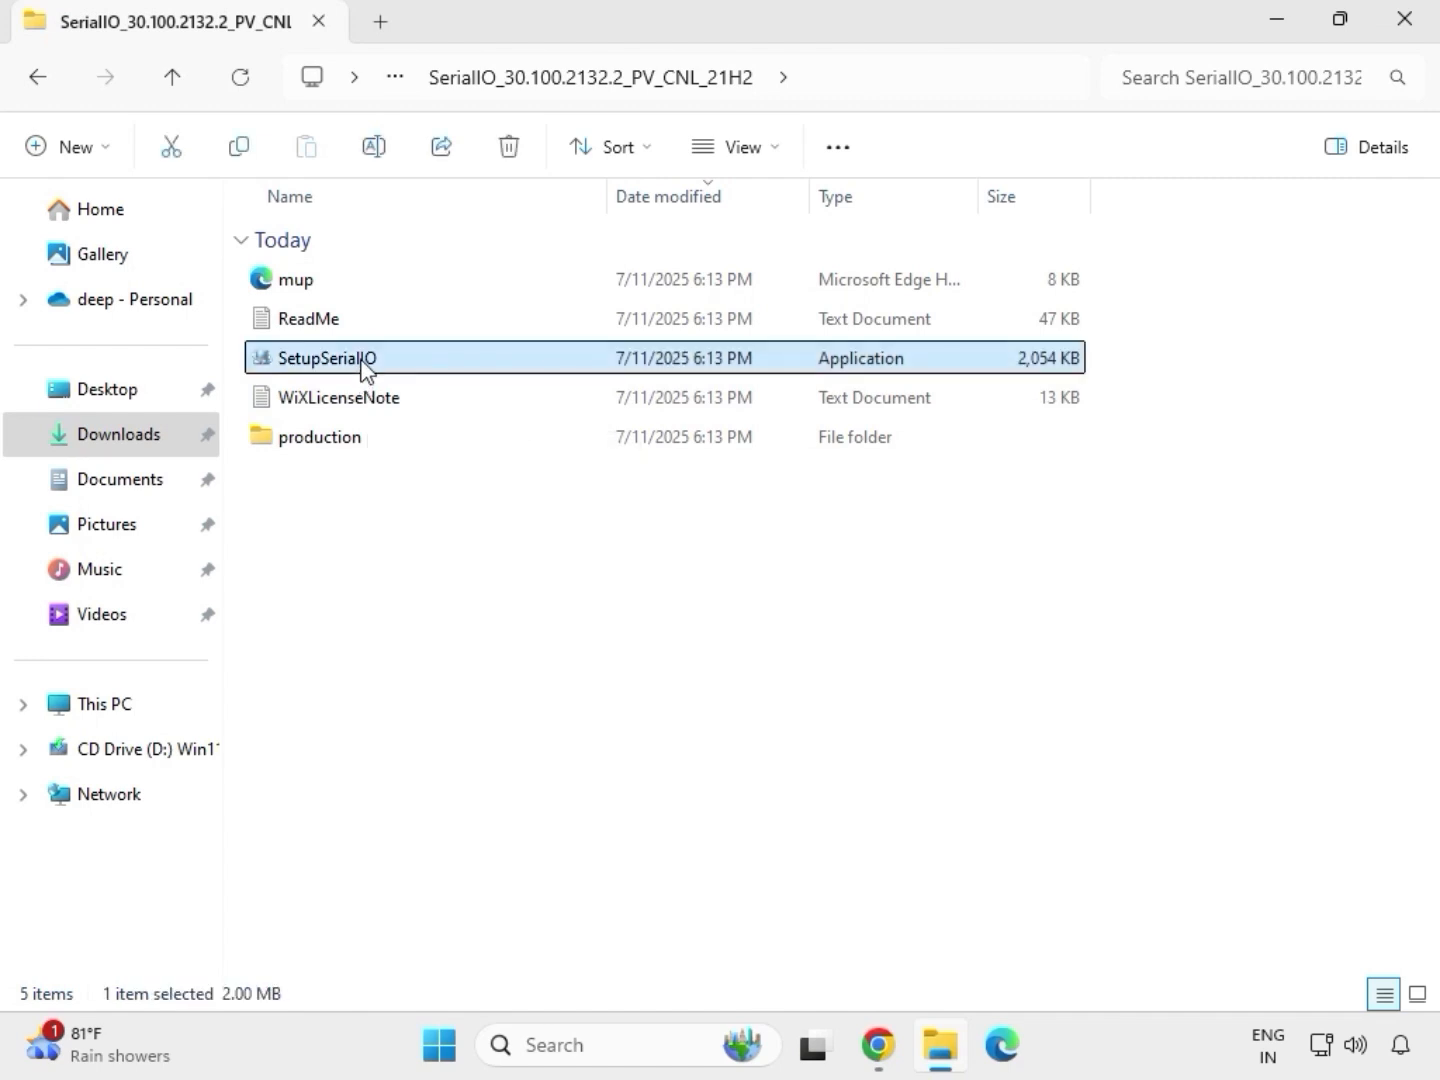
pyautogui.rightClick(362, 366)
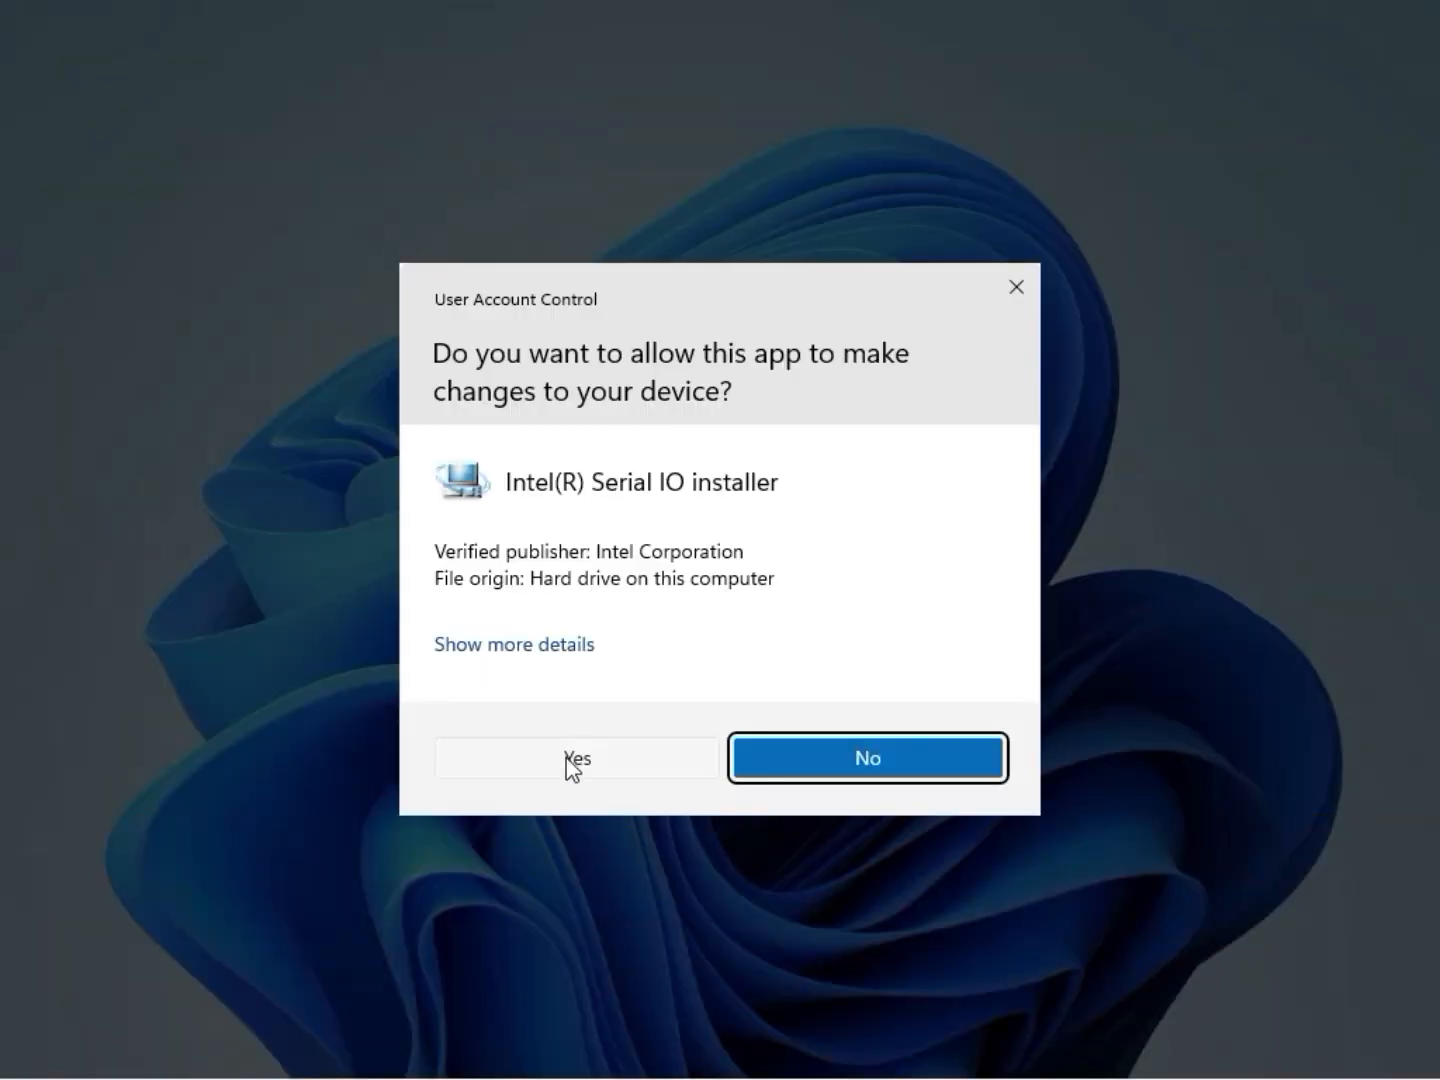
pyautogui.click(572, 761)
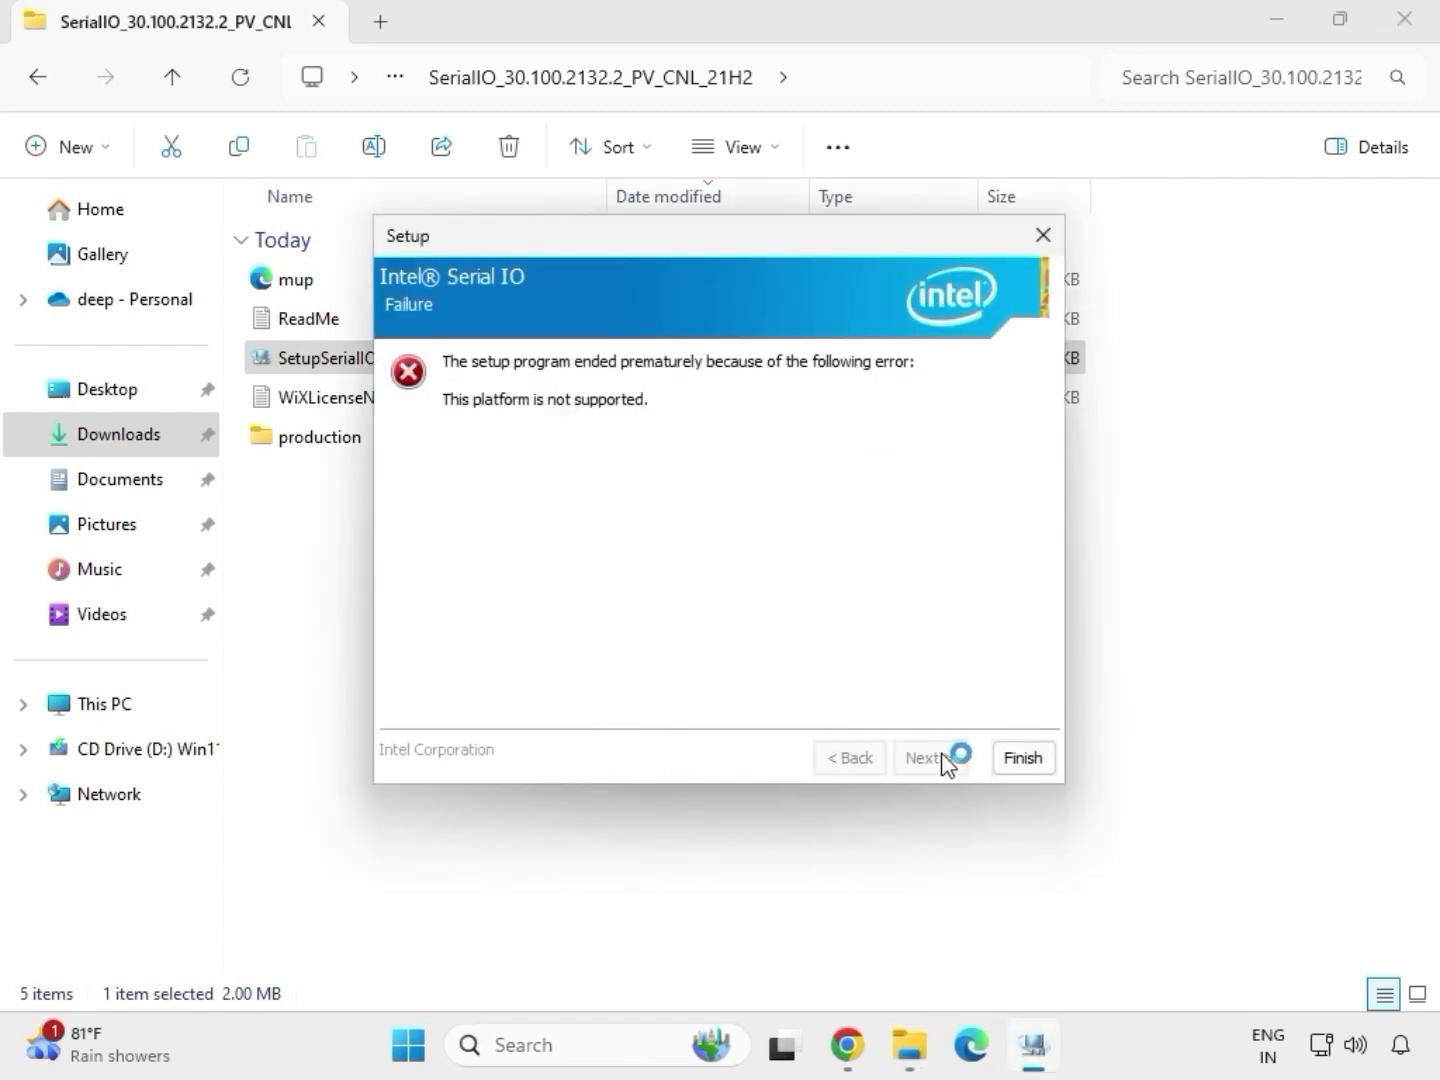
pyautogui.click(1020, 762)
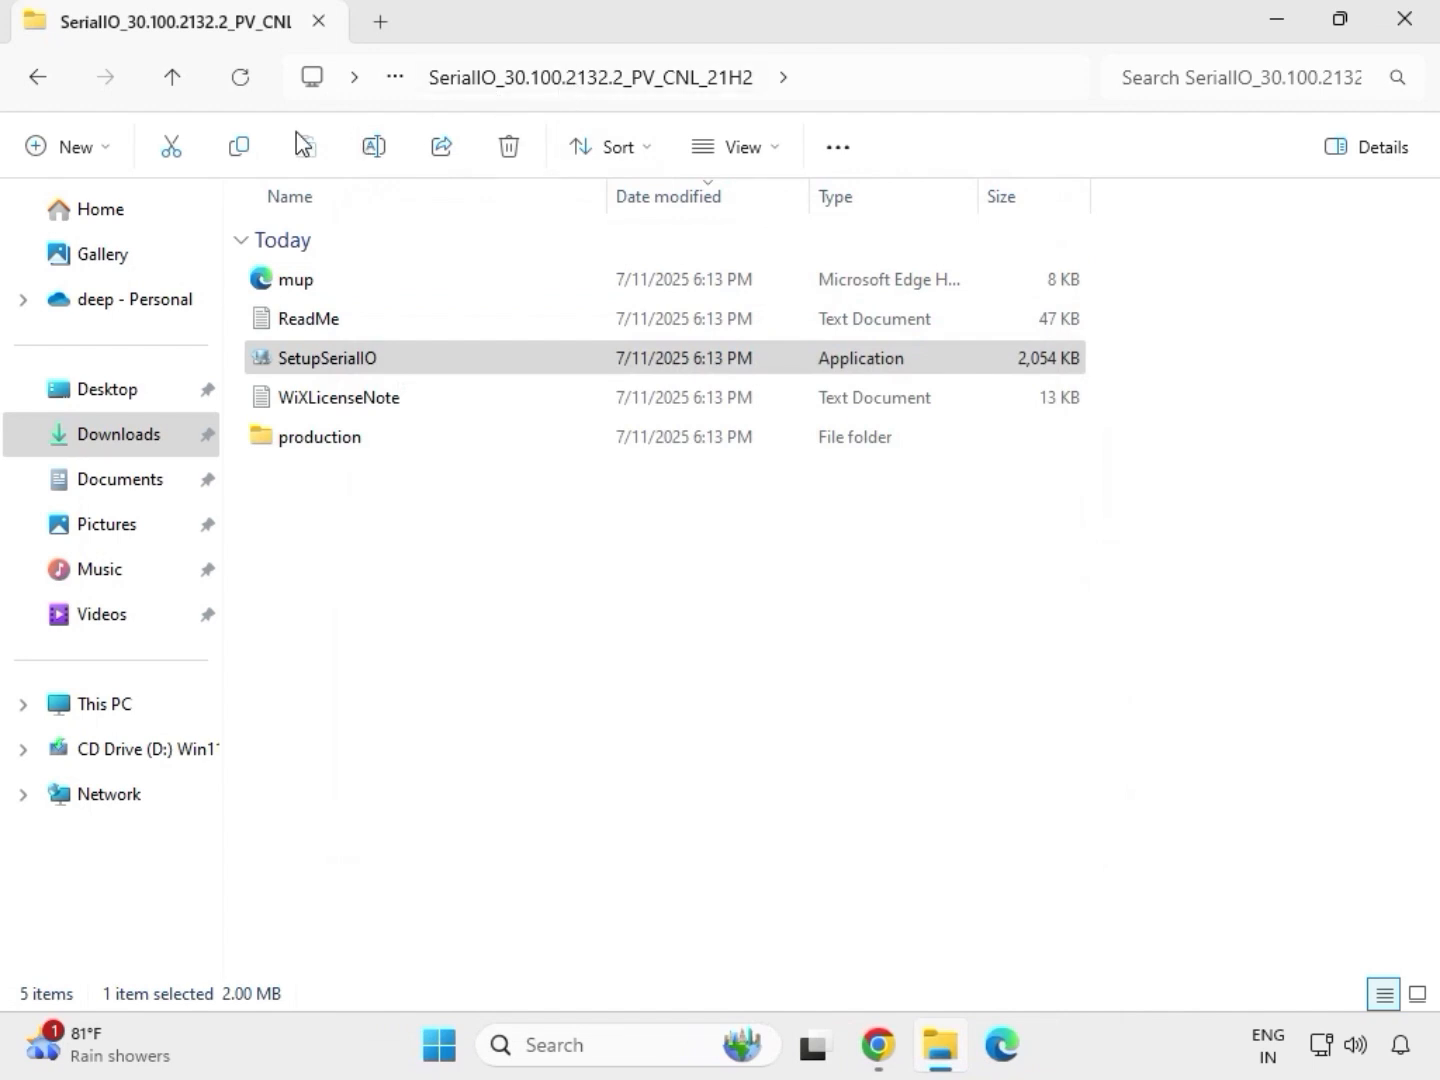
# Go back to Downloads and open the Chipset folder inside mb_driver_infupdate_10.1.18836.8283
pyautogui.click(41, 80)
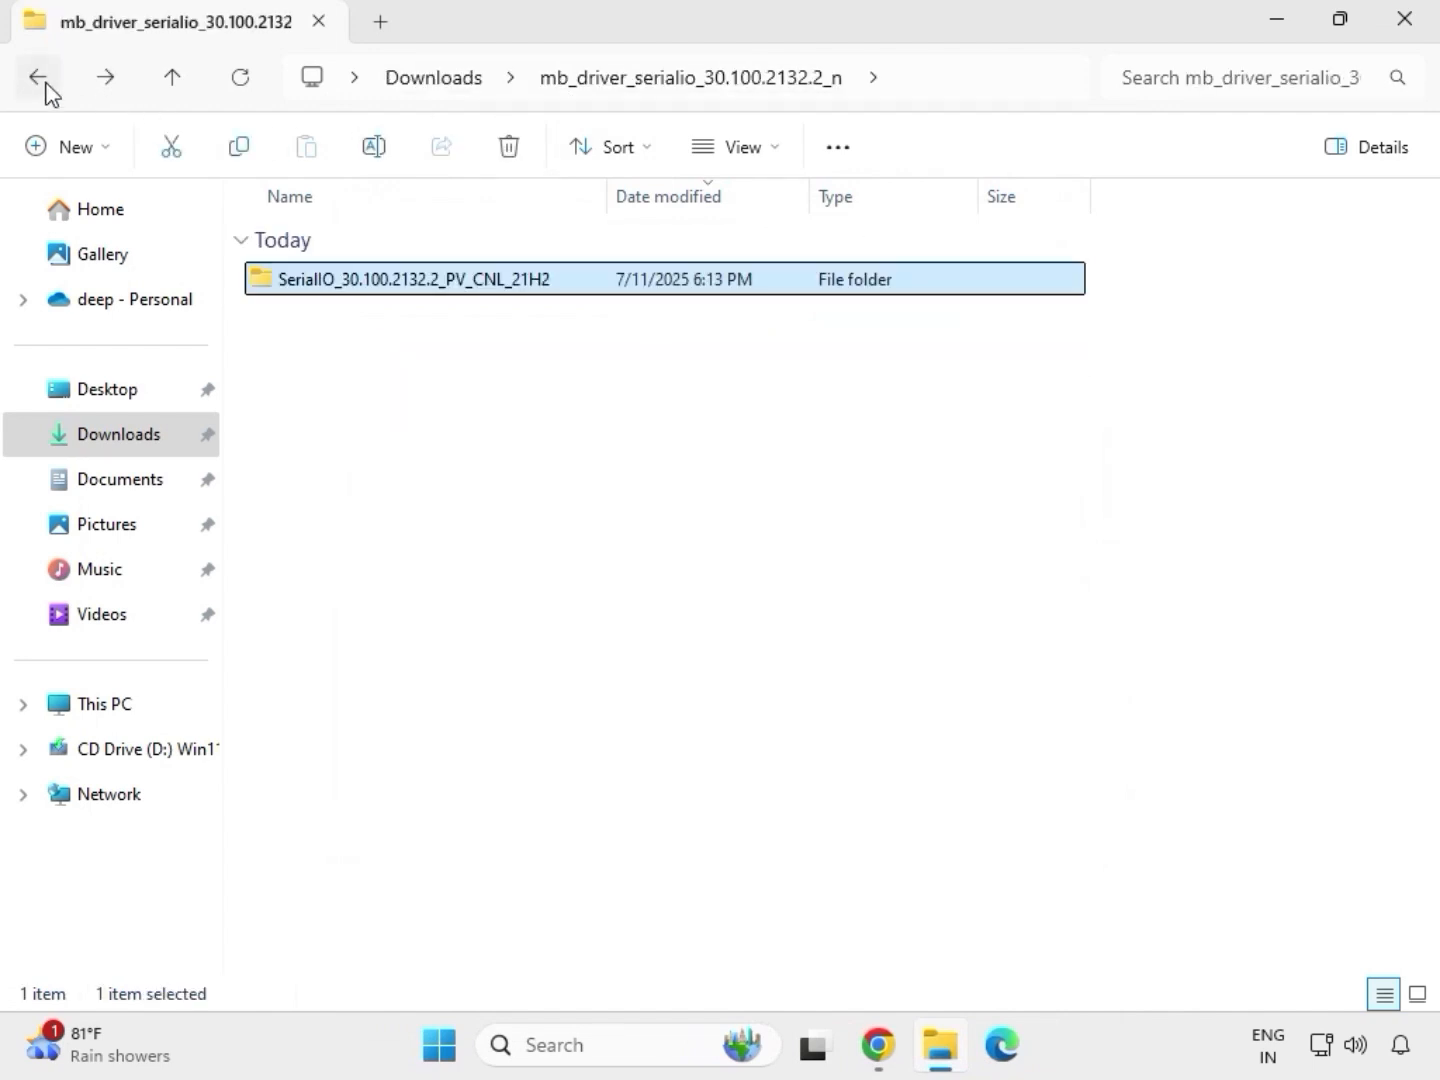
pyautogui.click(40, 80)
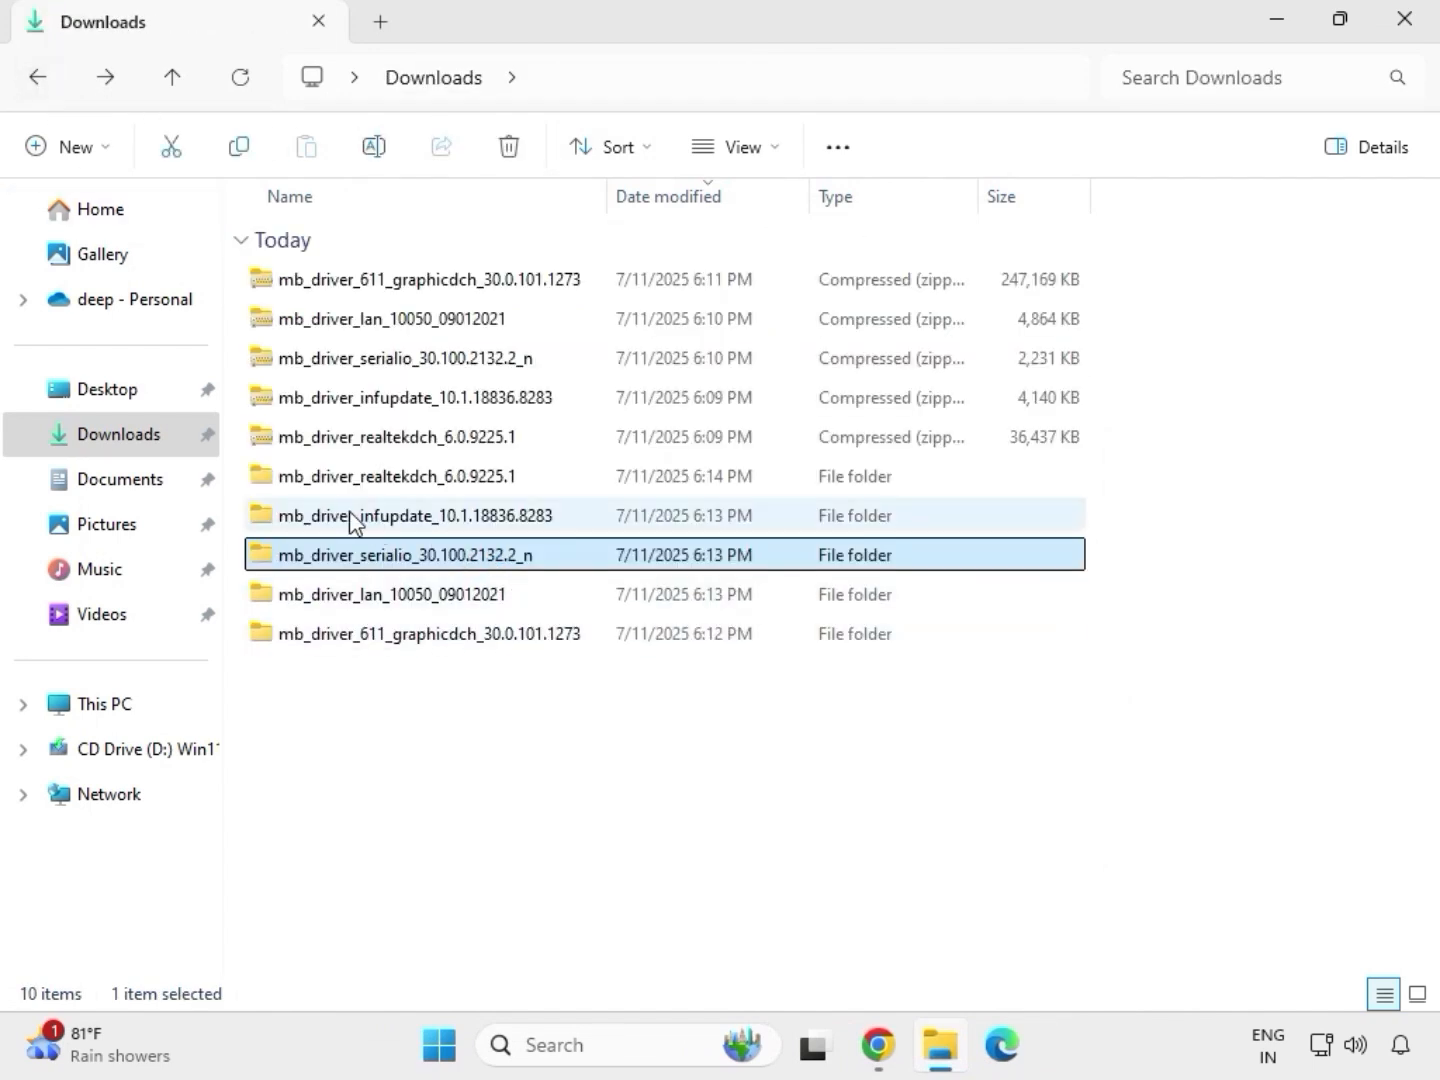
pyautogui.click(376, 520)
pyautogui.doubleClick(375, 517)
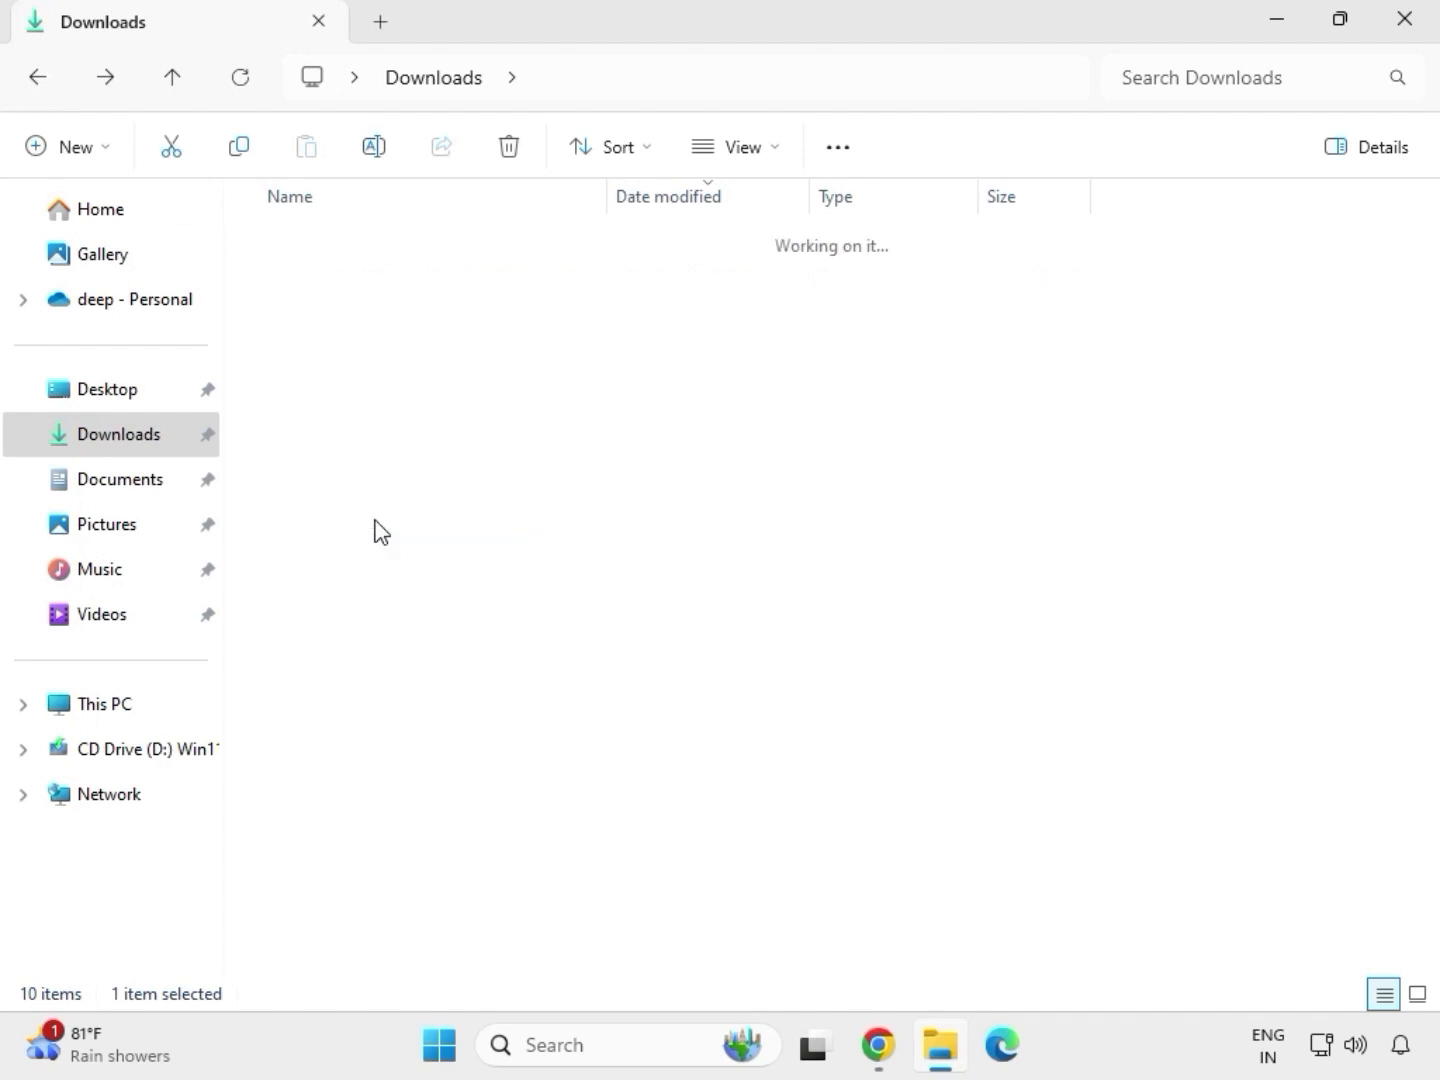
pyautogui.doubleClick(382, 284)
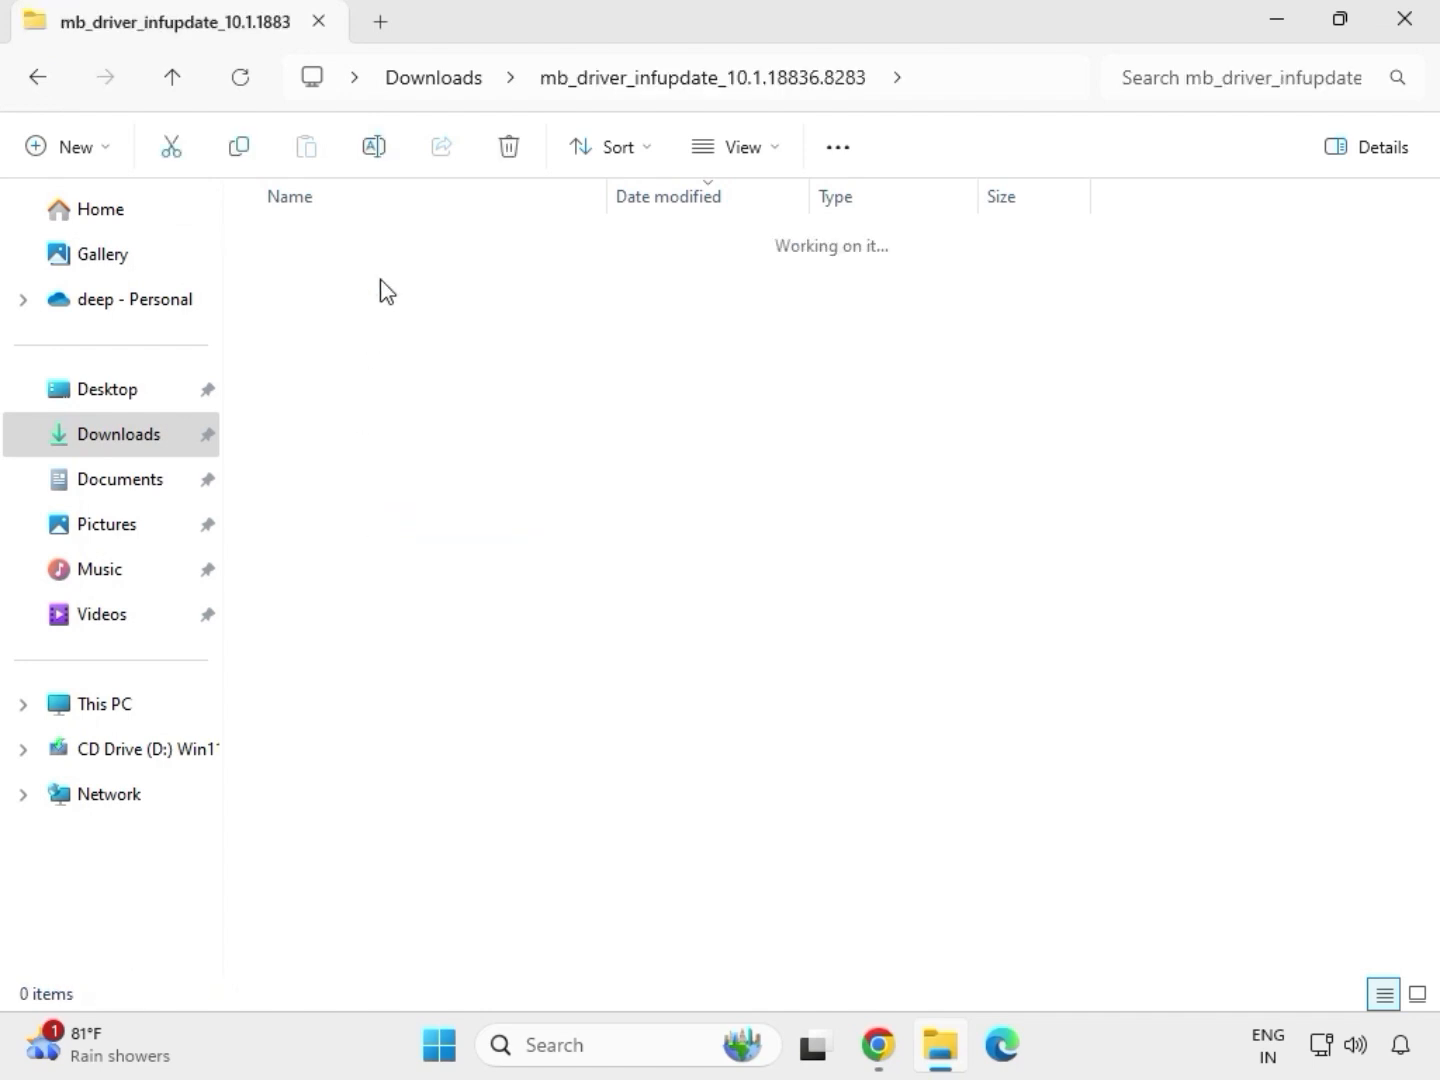
# Run SetupChipset as administrator, allow it, accept the license, try to install, and close the dialog
pyautogui.click(385, 321)
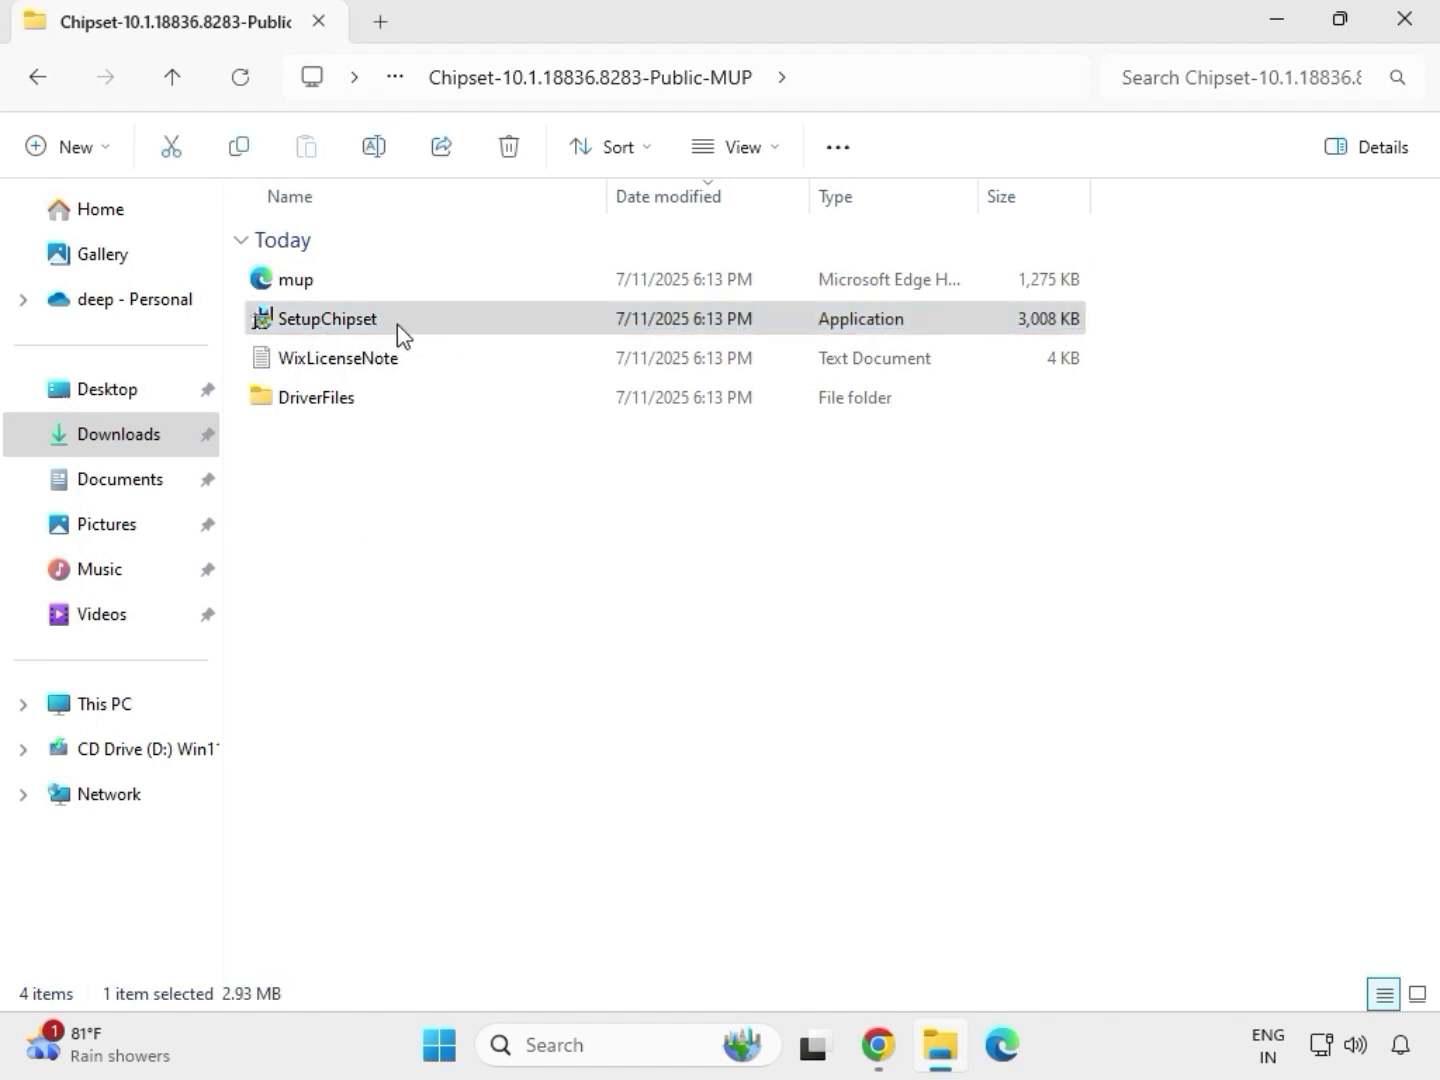
pyautogui.rightClick(398, 328)
pyautogui.click(509, 520)
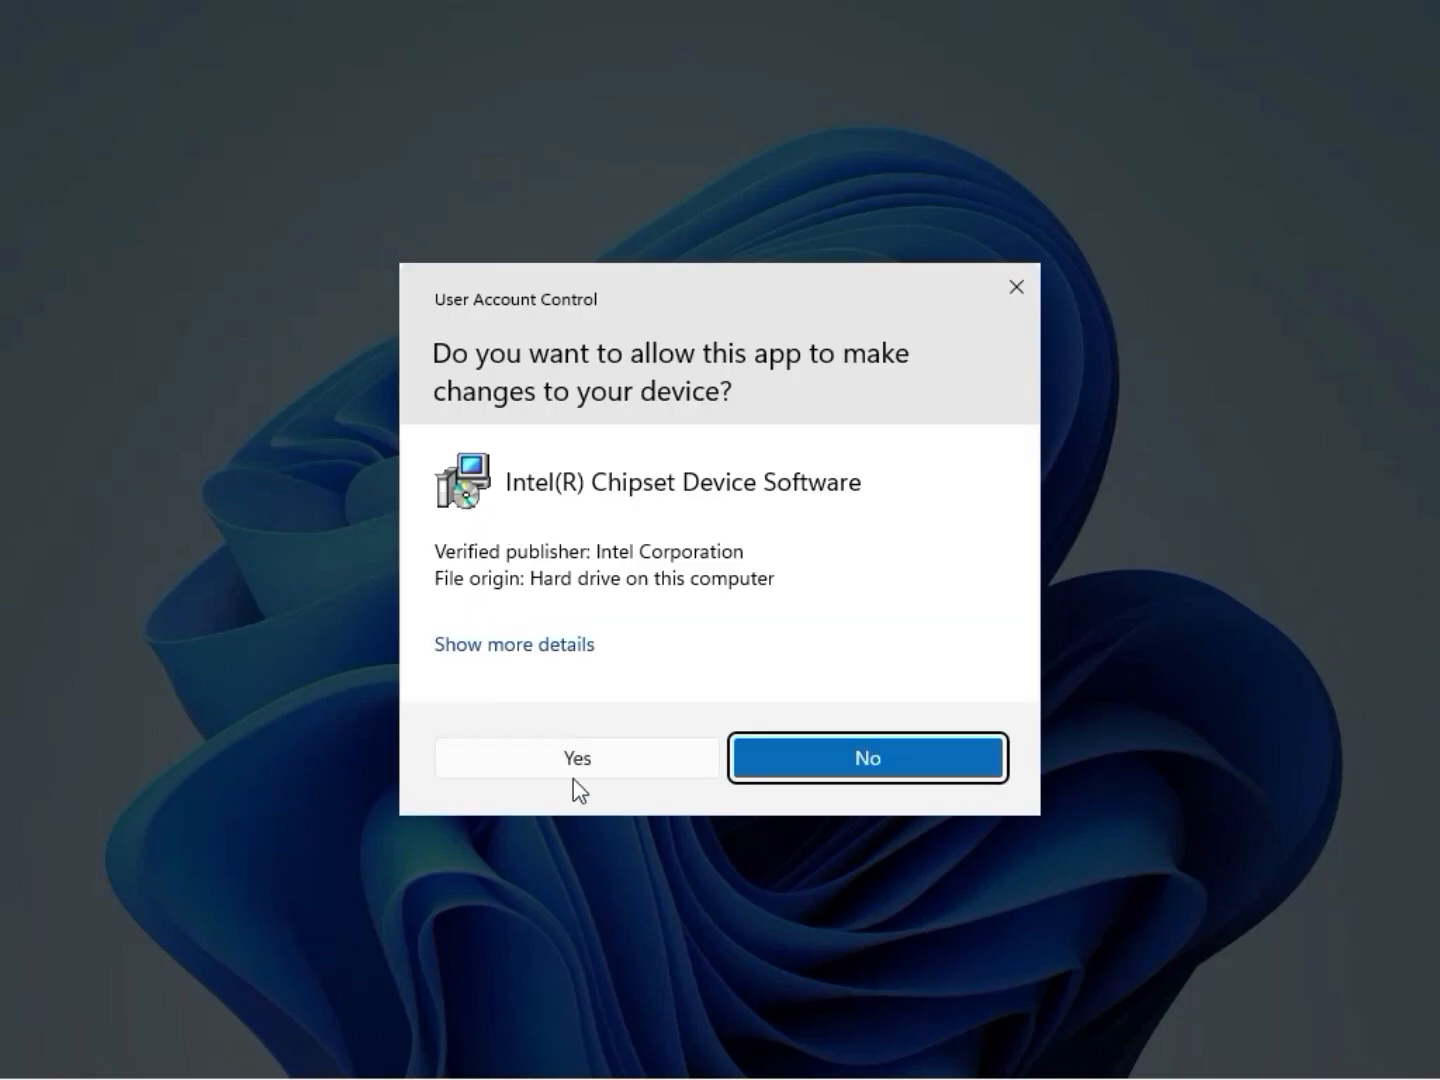
pyautogui.click(576, 777)
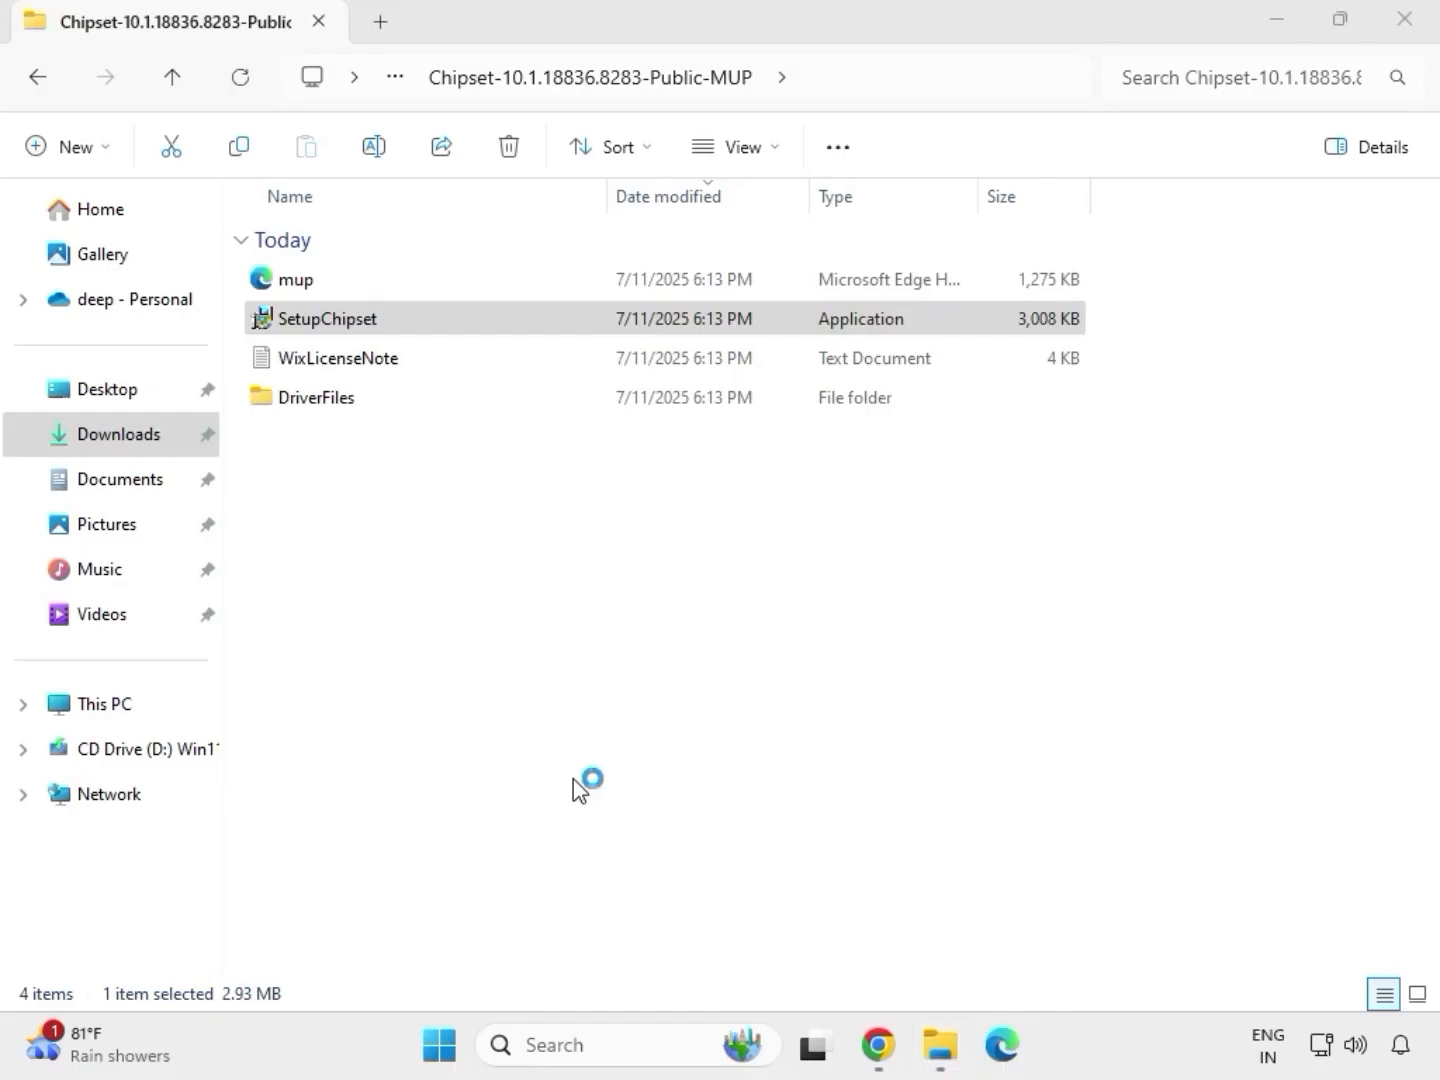
pyautogui.click(842, 751)
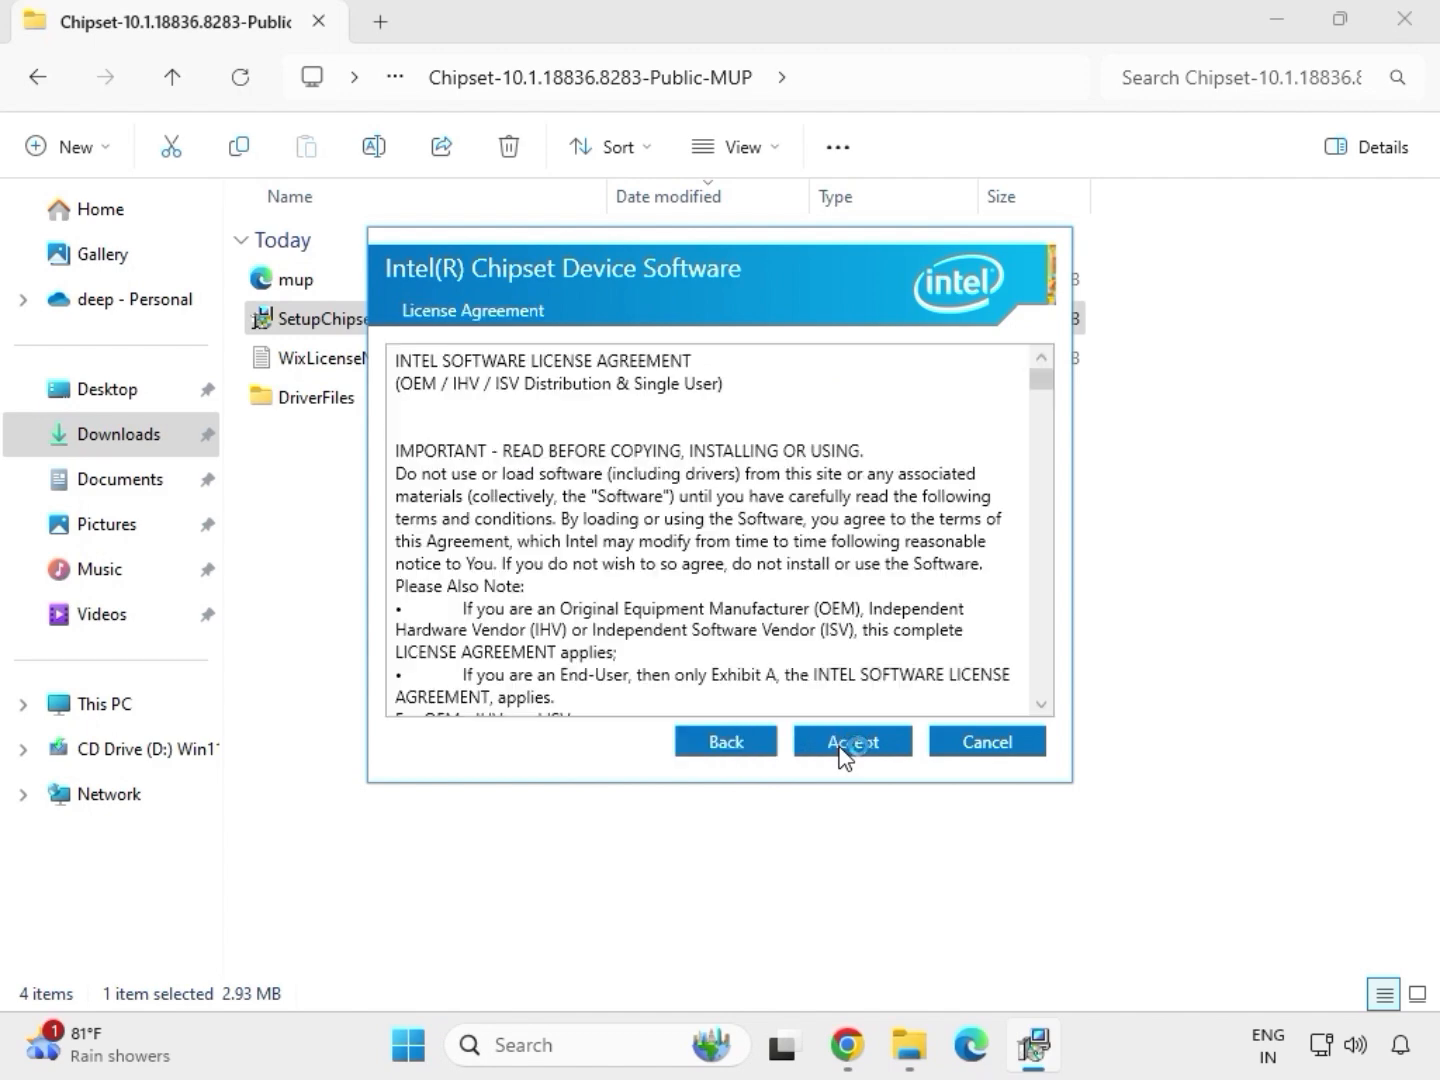
pyautogui.click(845, 750)
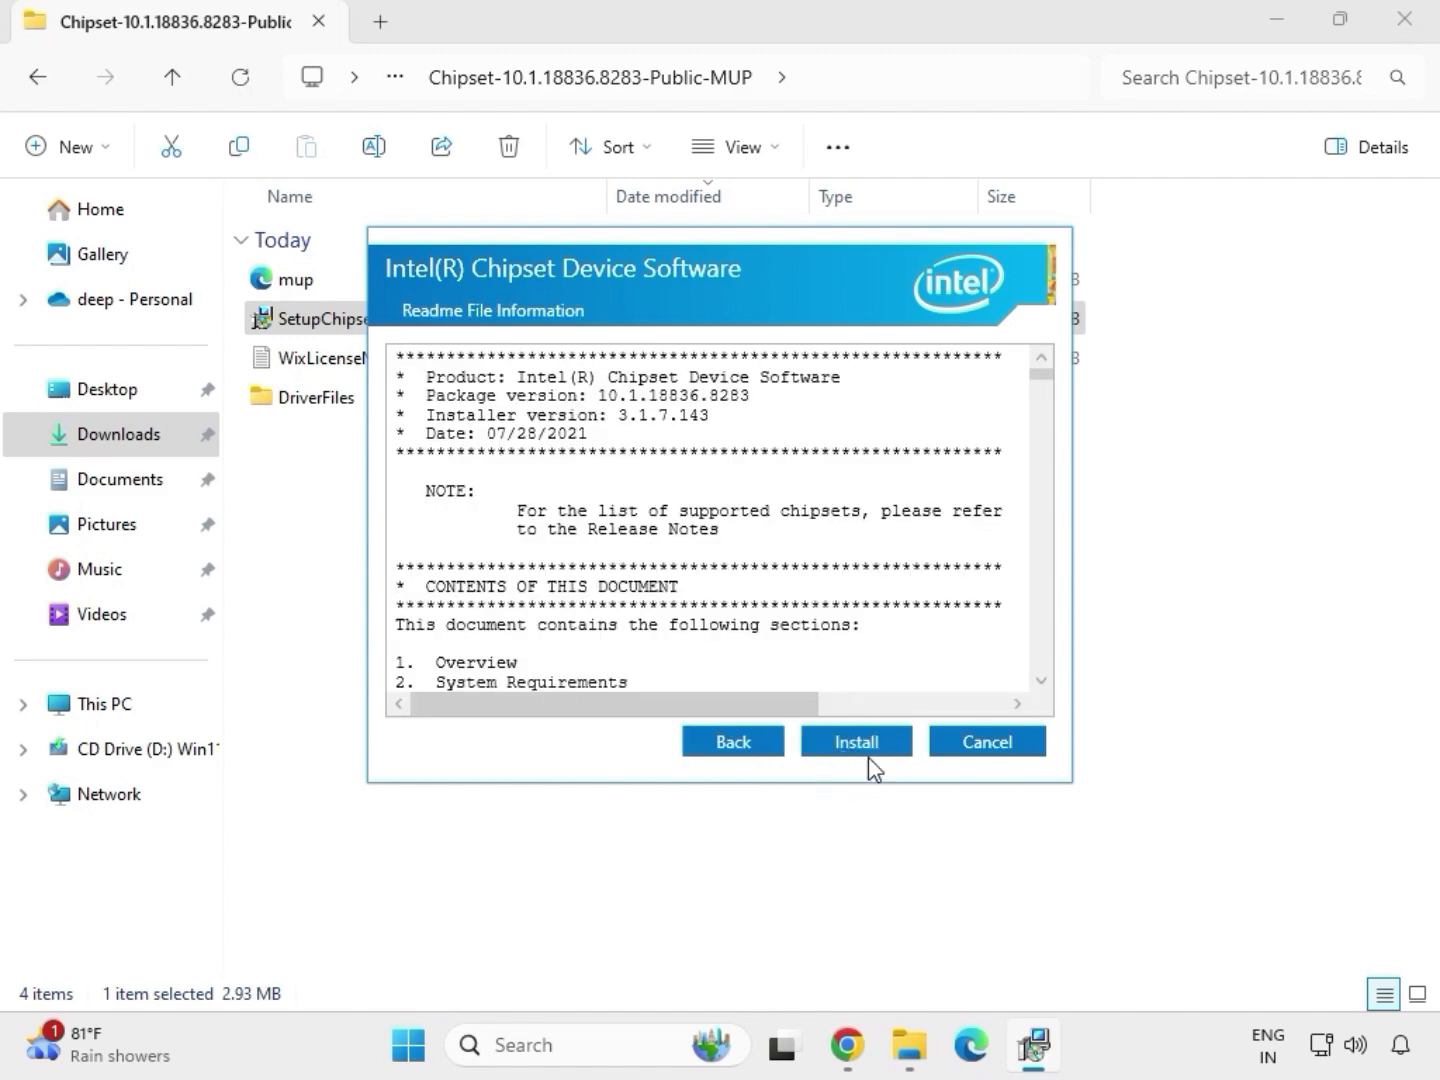
pyautogui.click(869, 761)
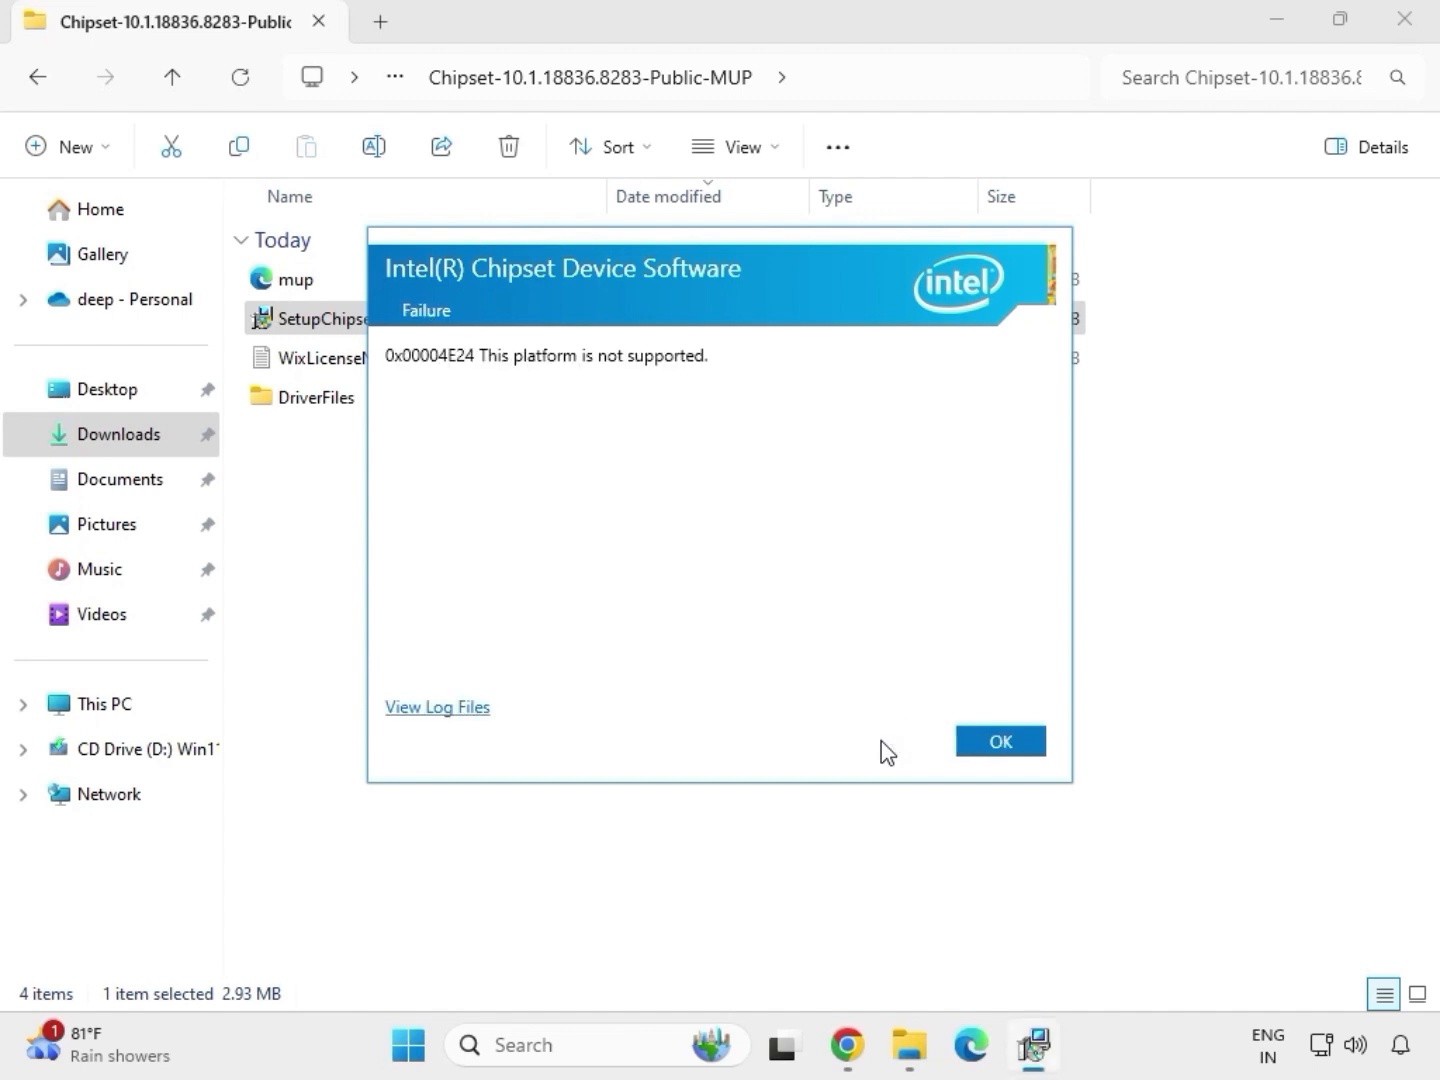
pyautogui.click(972, 748)
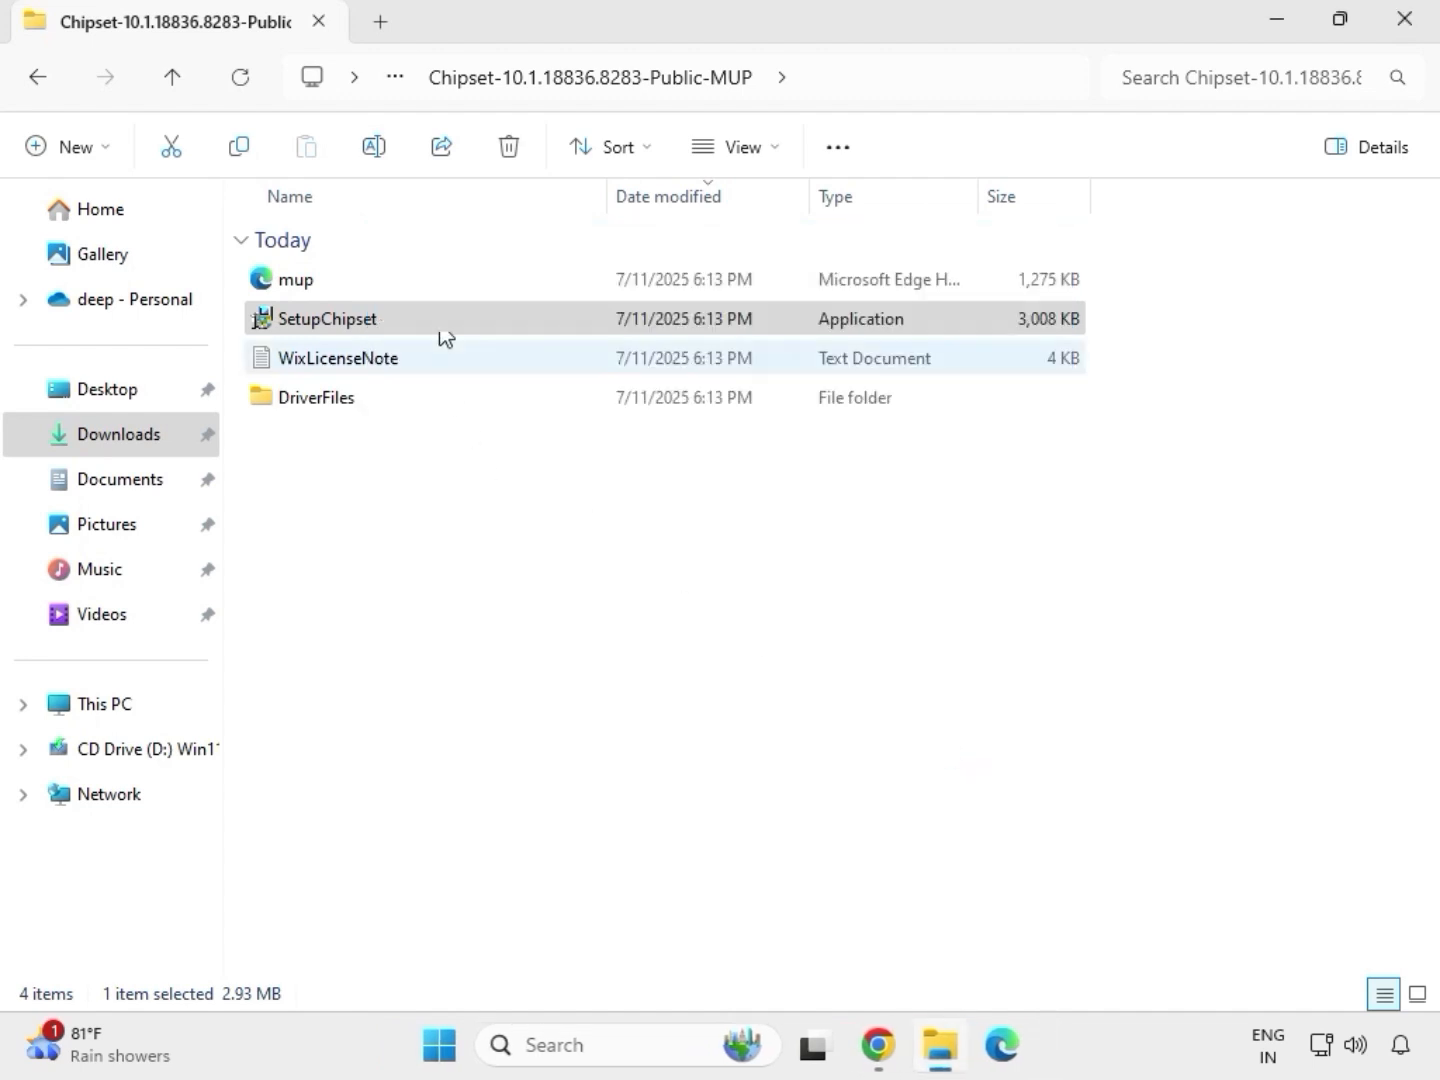
# Return to Downloads and open the mb_driver_611_graphicdch_30.0.101.1273 folder
pyautogui.hotkey('alt', 'Up')
pyautogui.hotkey('alt', 'Up')
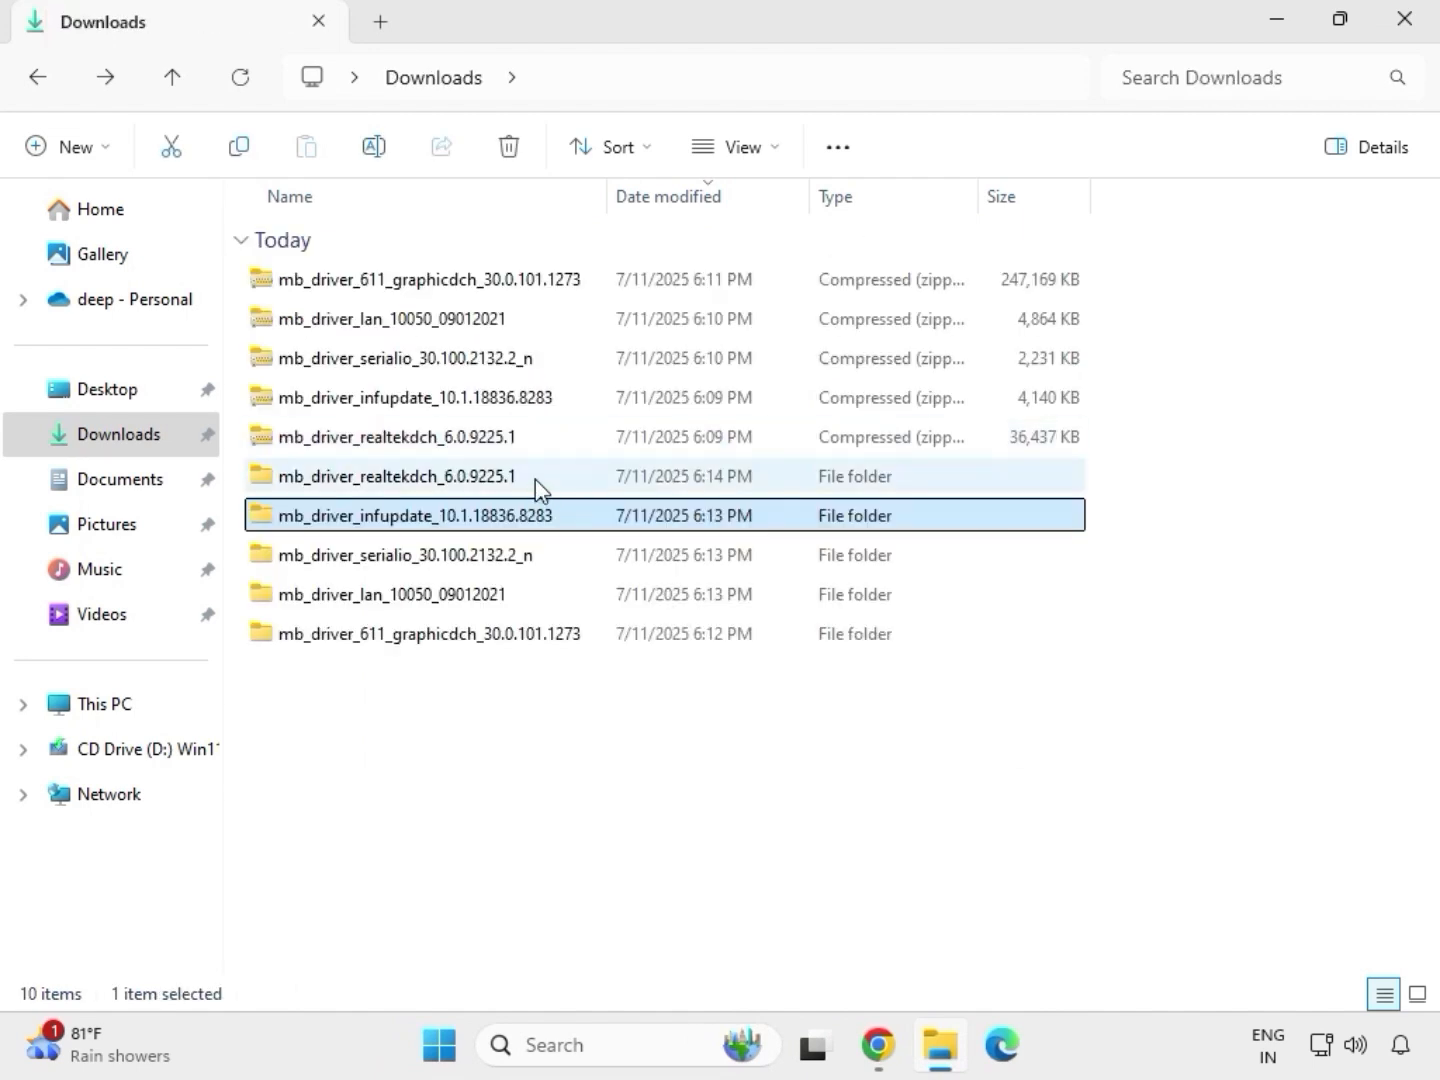
pyautogui.doubleClick(535, 479)
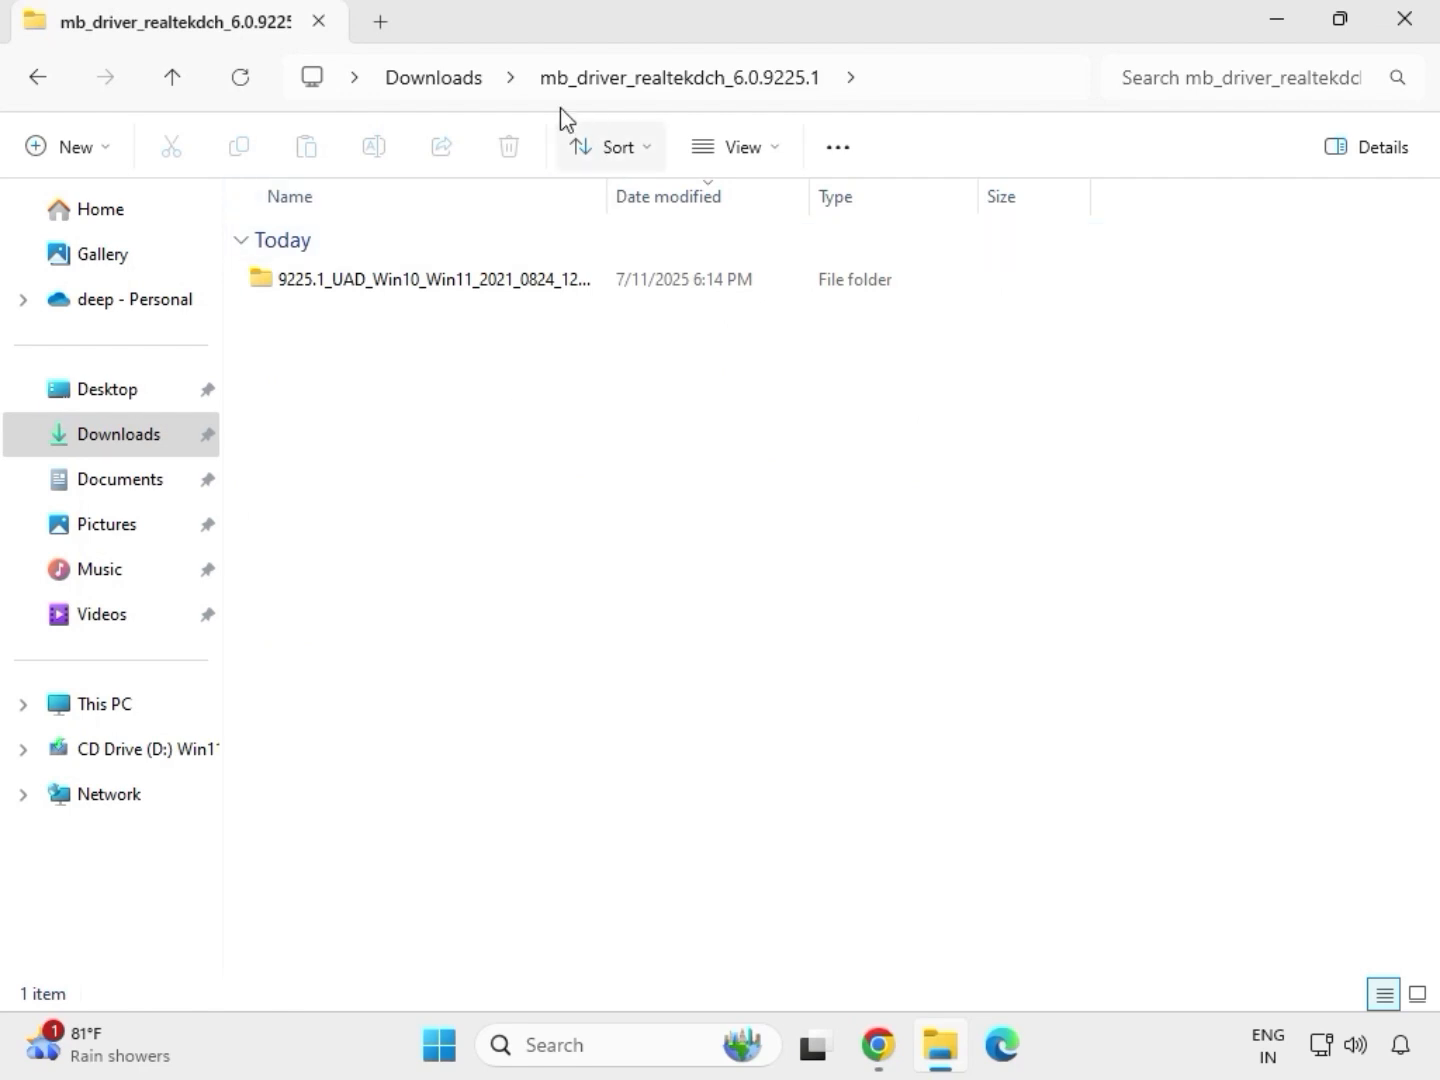
pyautogui.click(440, 82)
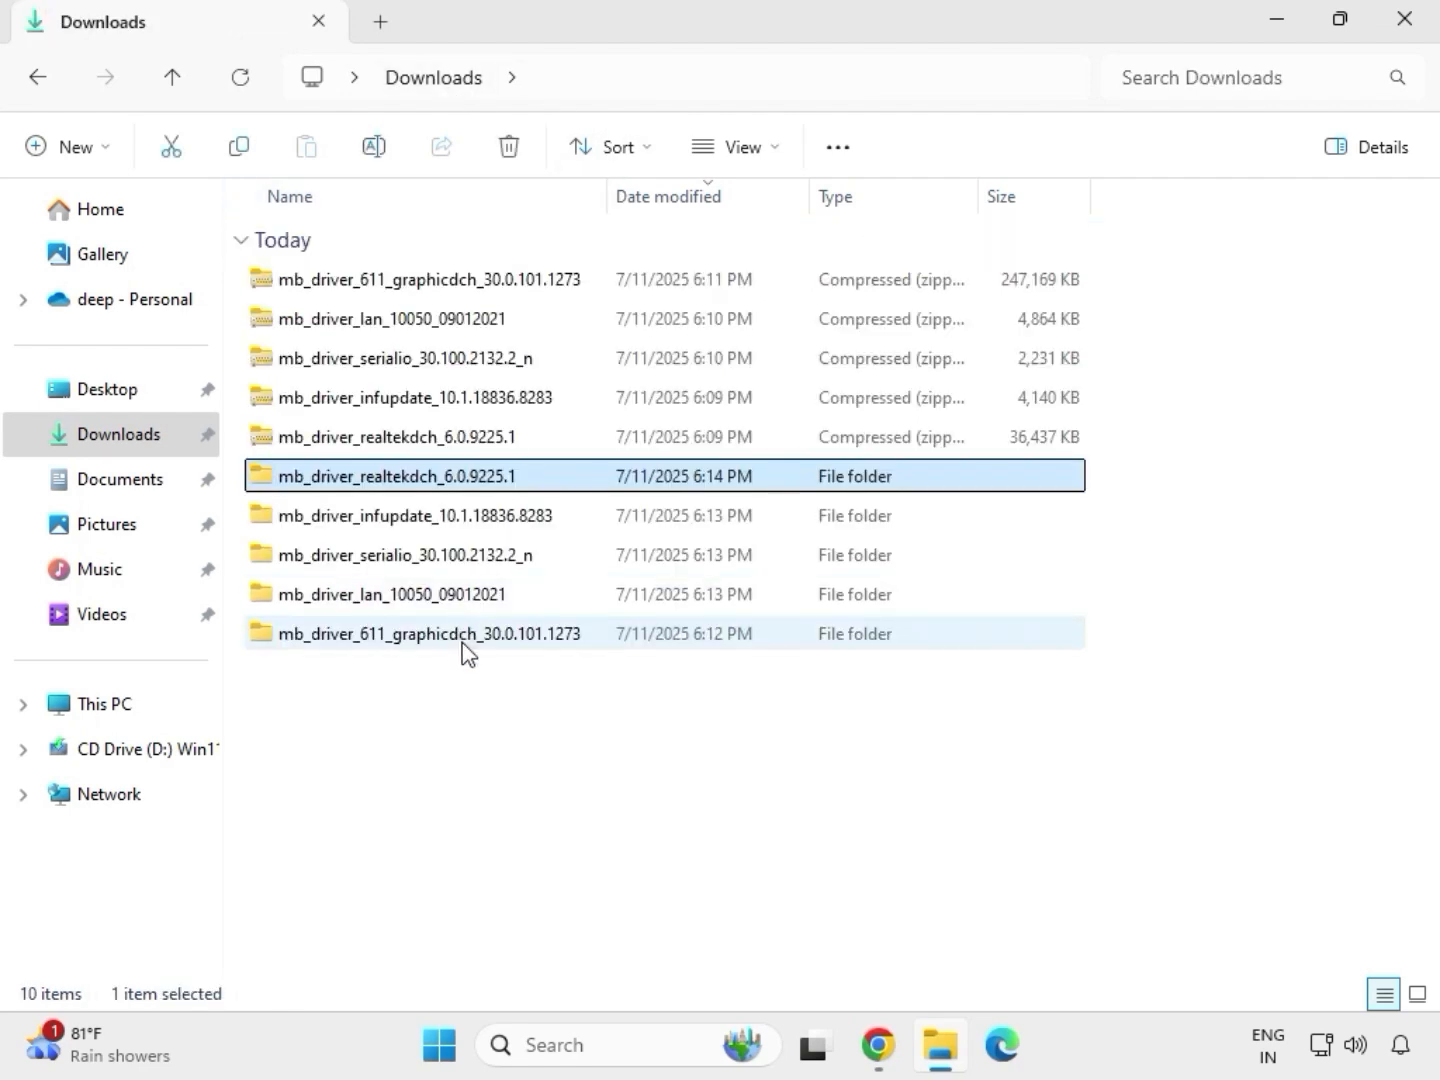
pyautogui.click(412, 637)
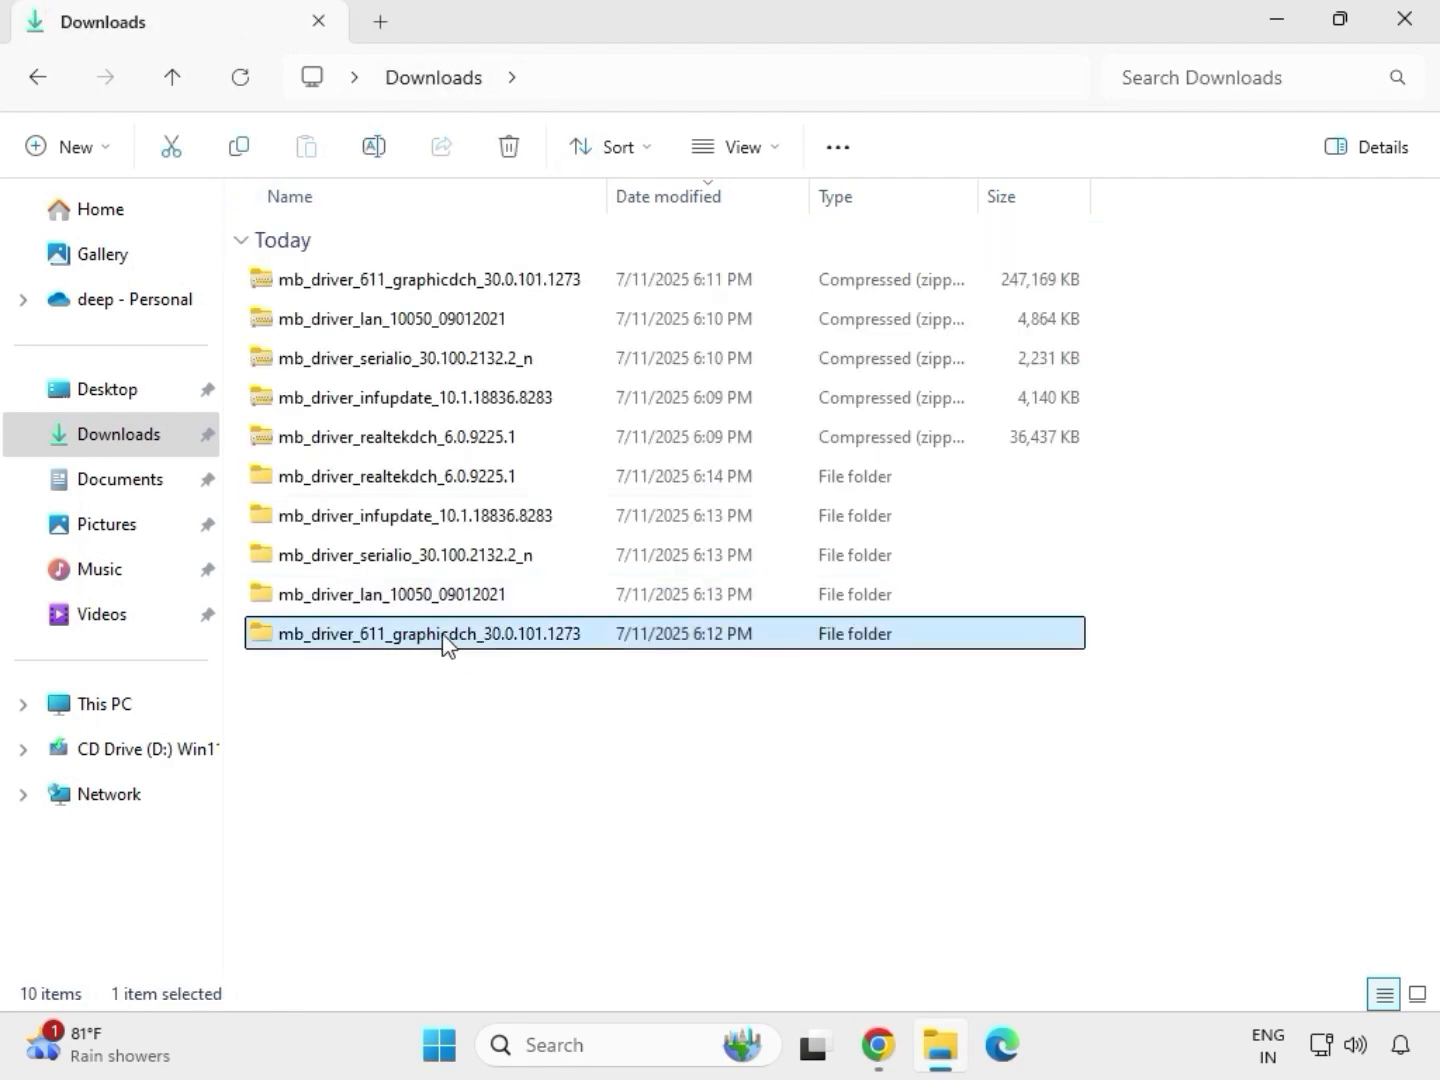
pyautogui.doubleClick(442, 640)
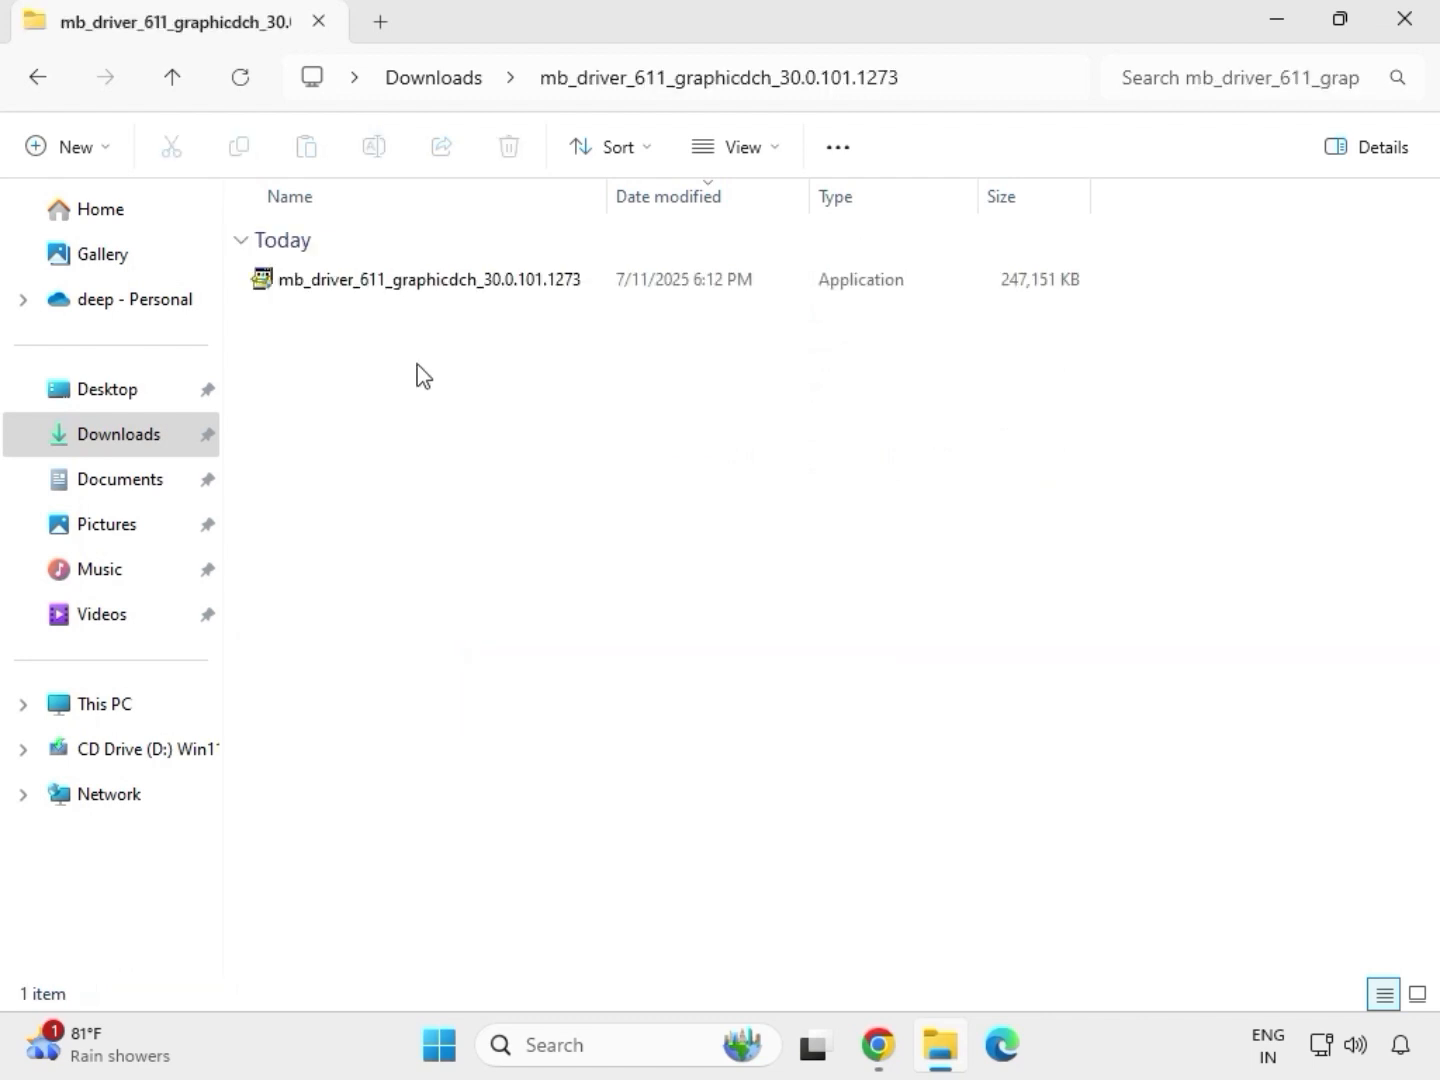
# Run the mb_driver_611_graphicdch_30.0.101.1273 application as administrator and allow it to make changes
pyautogui.click(398, 284)
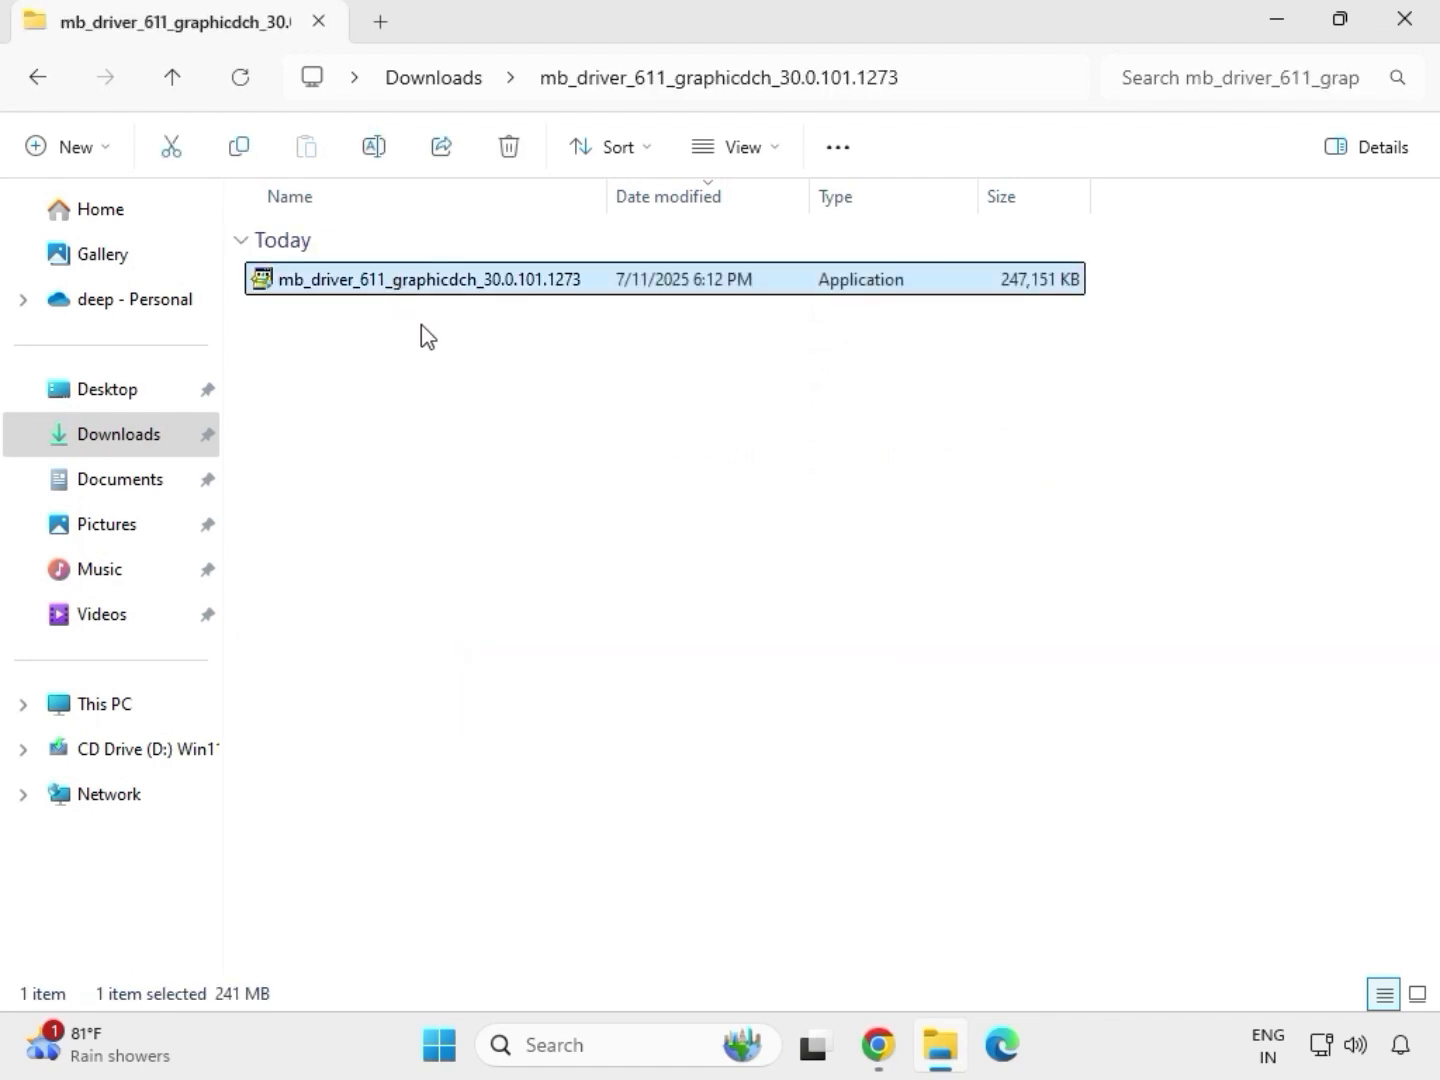
pyautogui.rightClick(420, 325)
pyautogui.click(549, 510)
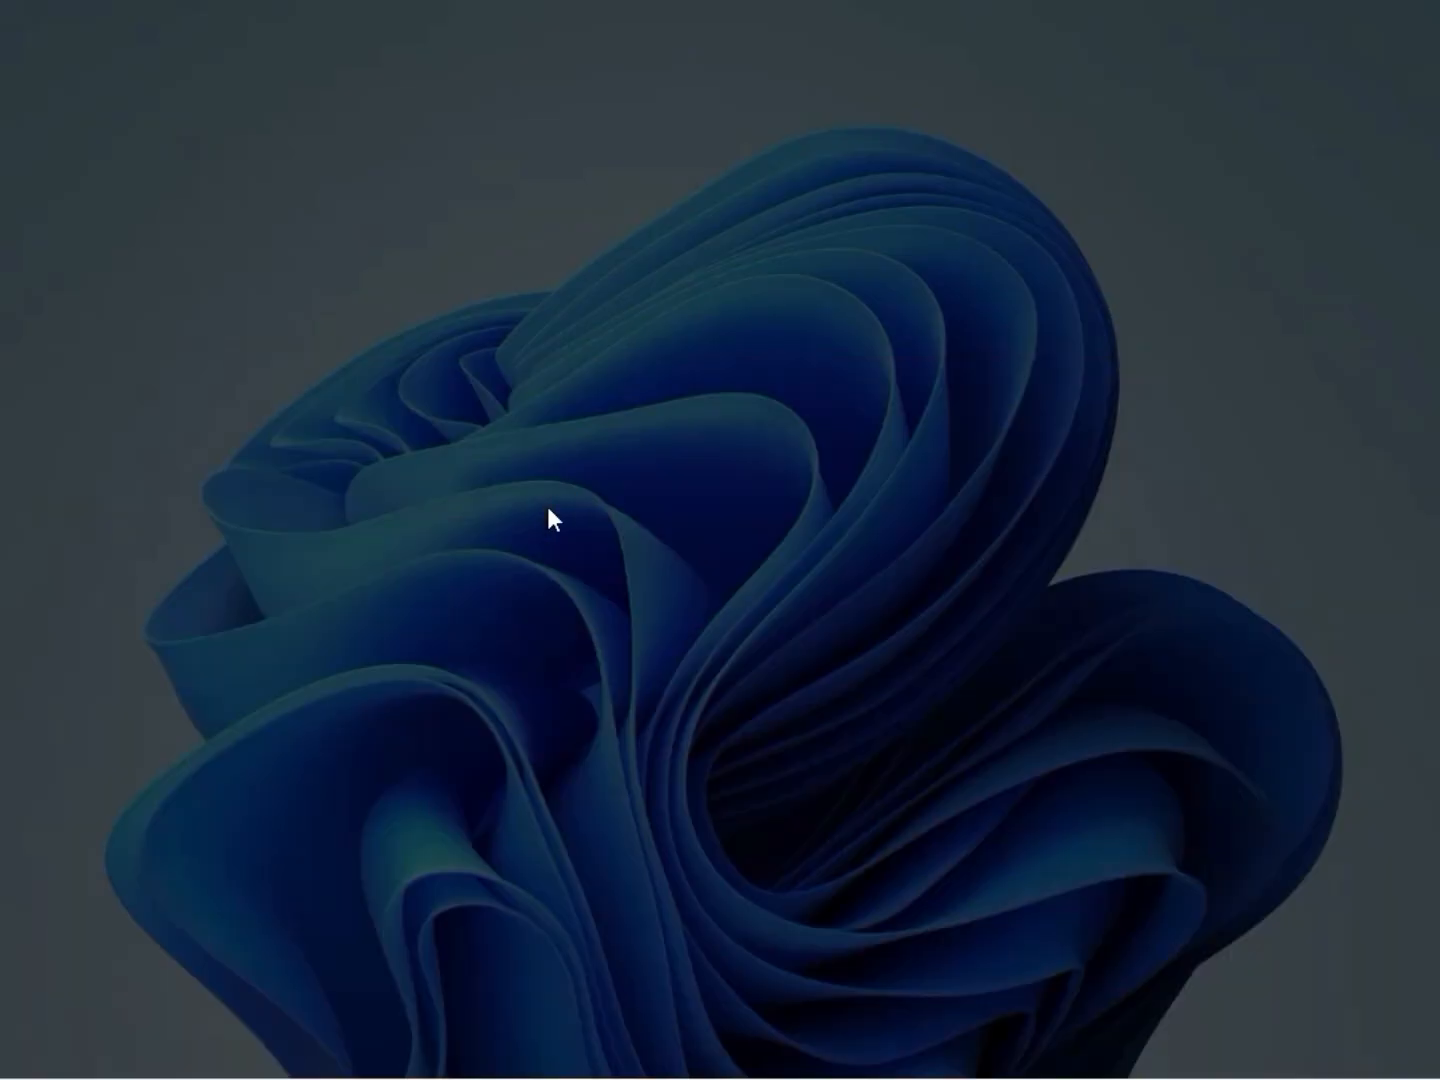
pyautogui.click(558, 764)
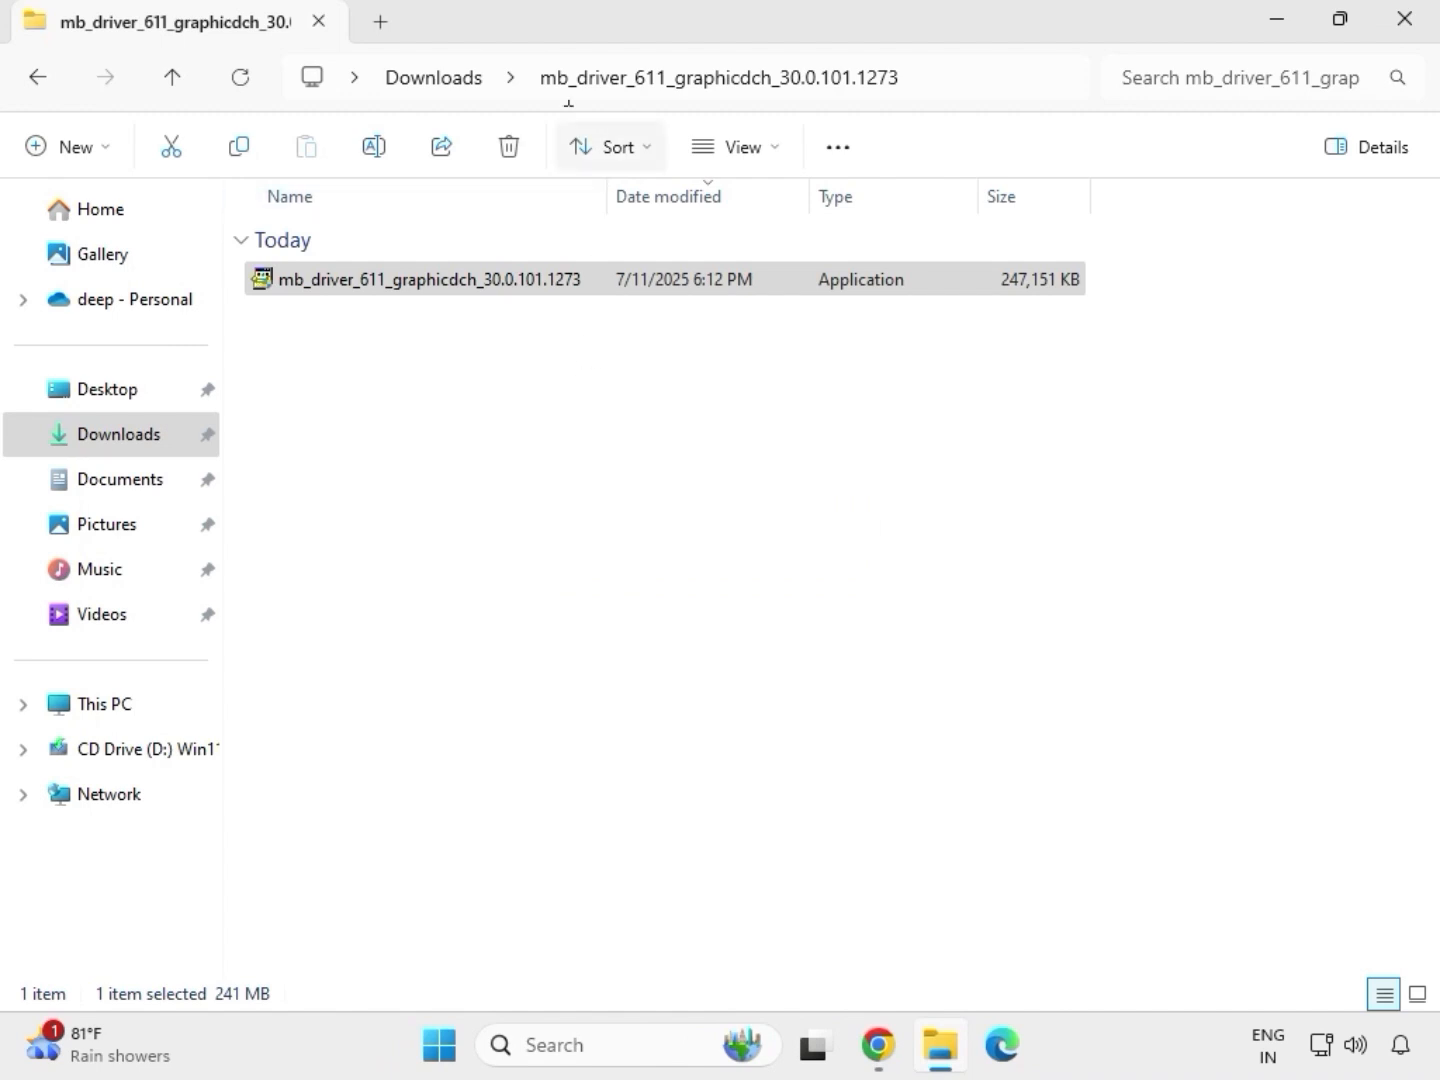
# Go back to Downloads and open the 9225.1_UAD_Win10_Win11 folder inside mb_driver_realtekdch_6.0.9225.1
pyautogui.click(446, 78)
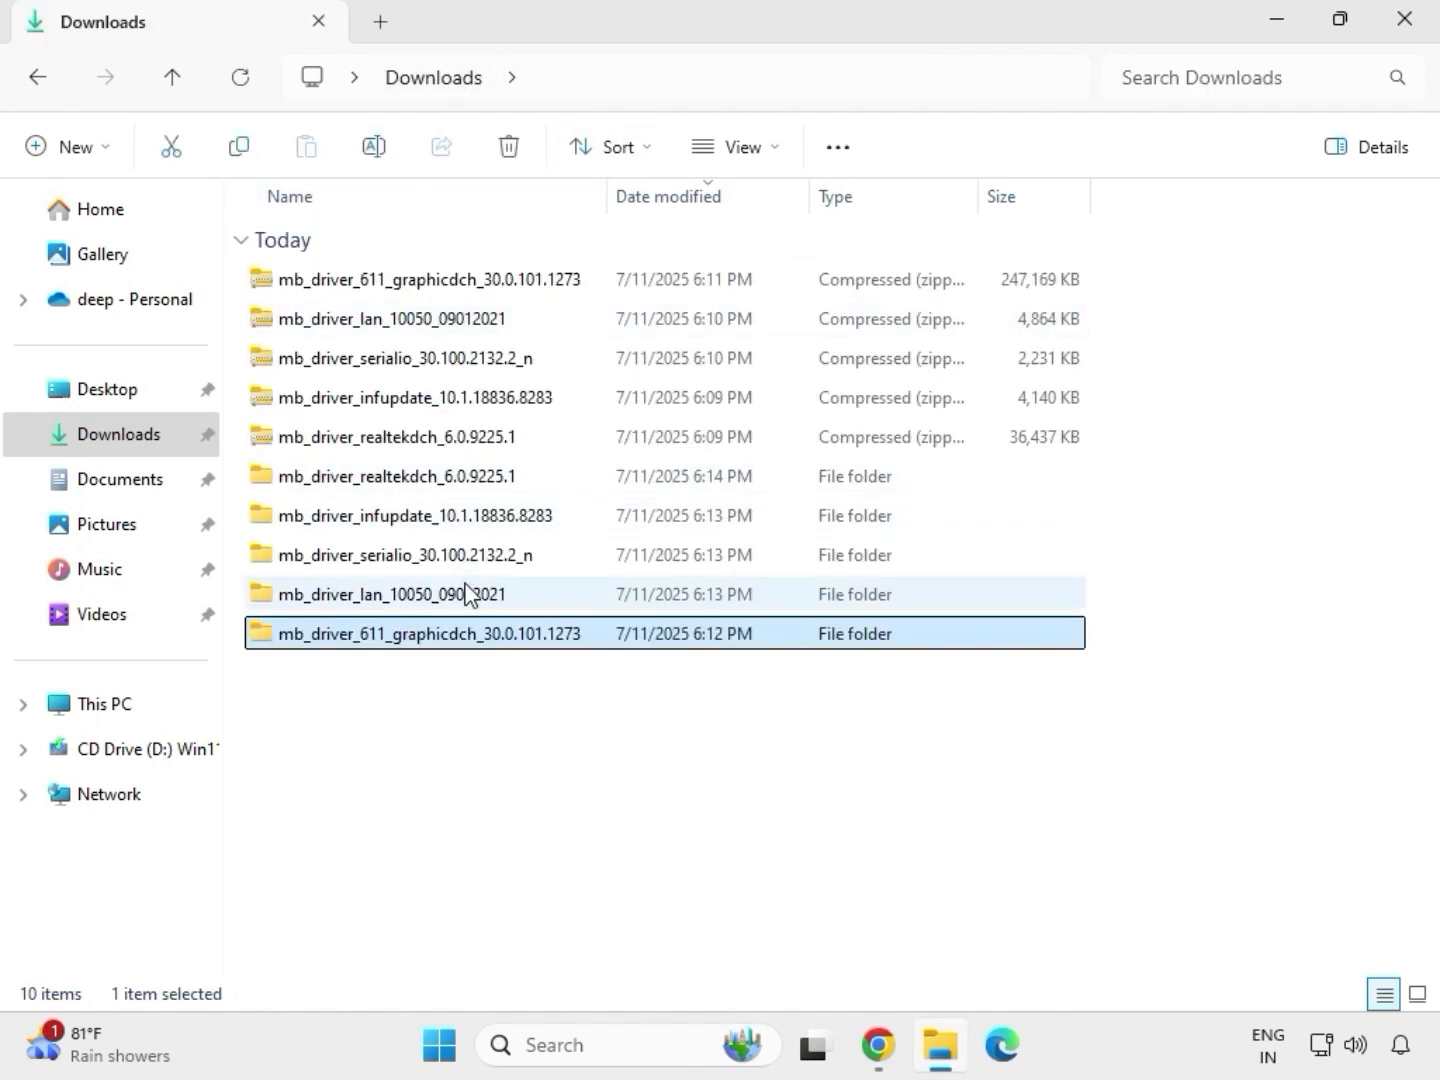
pyautogui.doubleClick(444, 477)
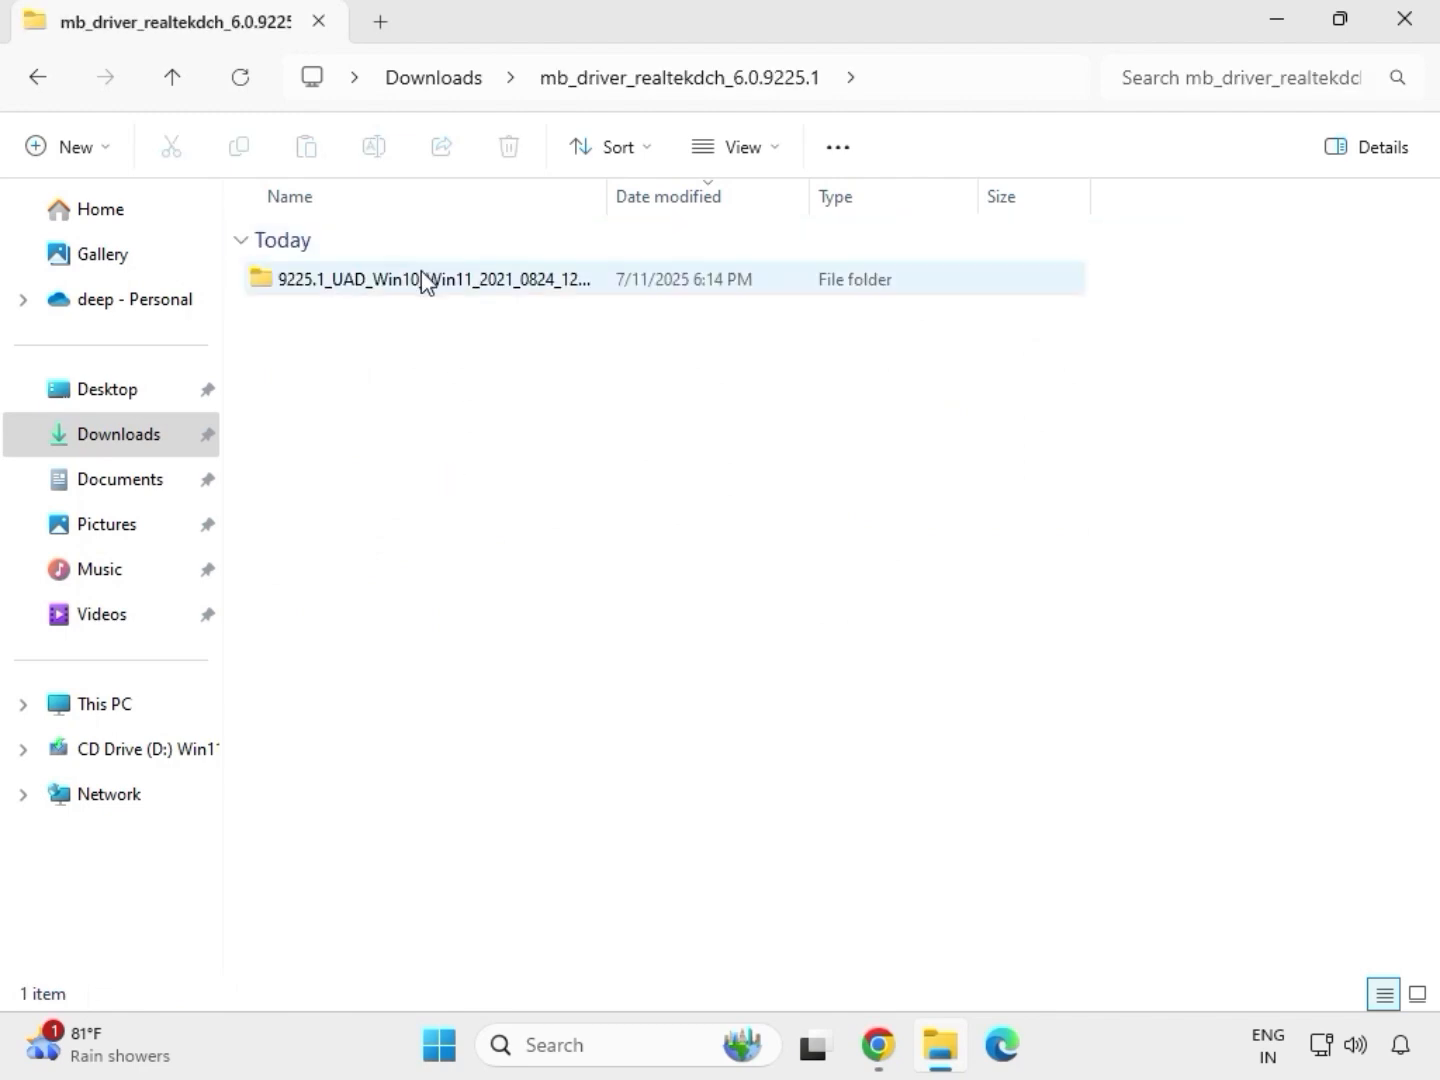
pyautogui.doubleClick(421, 279)
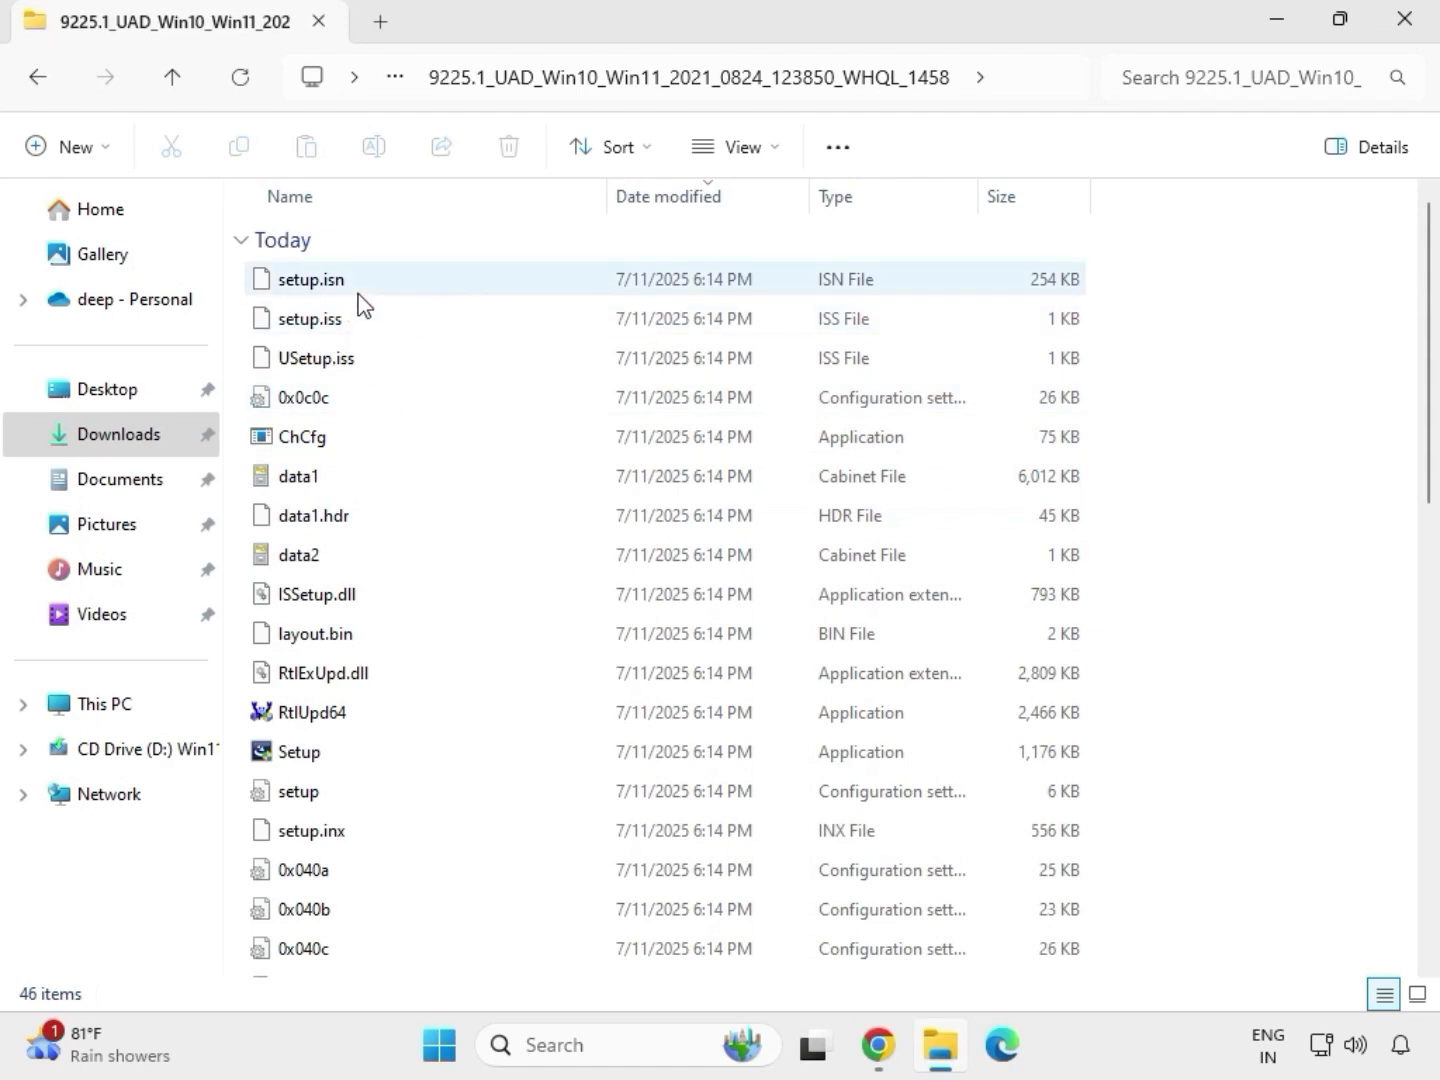
# Run the Realtek audio Setup as administrator, allow it, continue the wizard, choose to restart later and finish
pyautogui.click(308, 762)
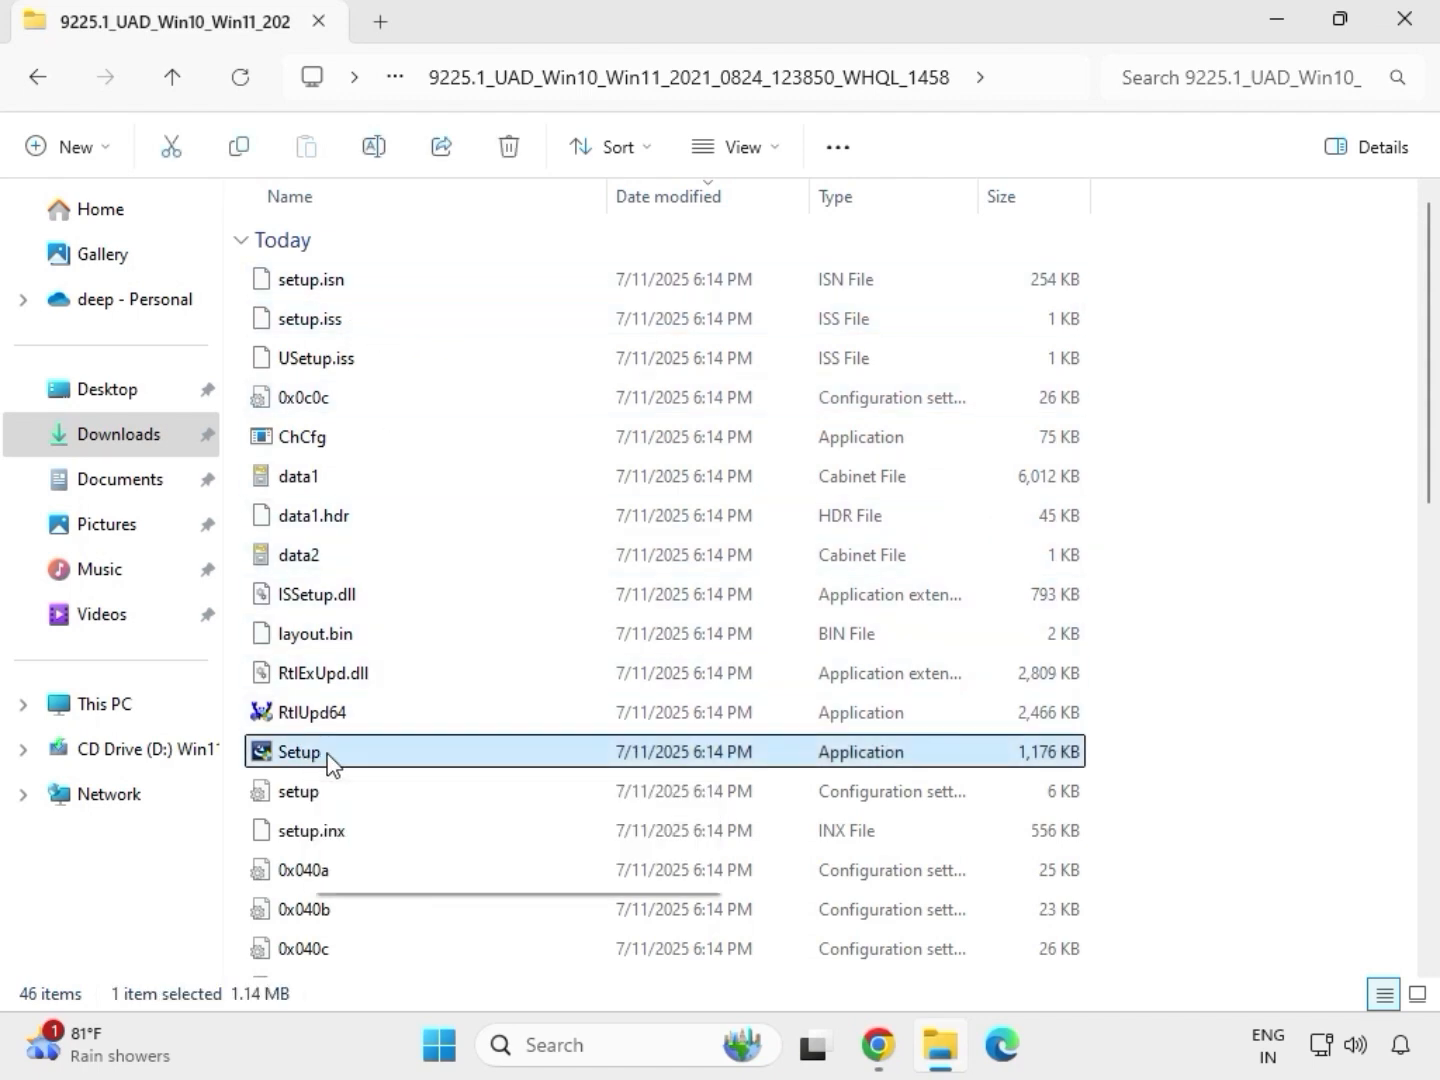
pyautogui.rightClick(329, 762)
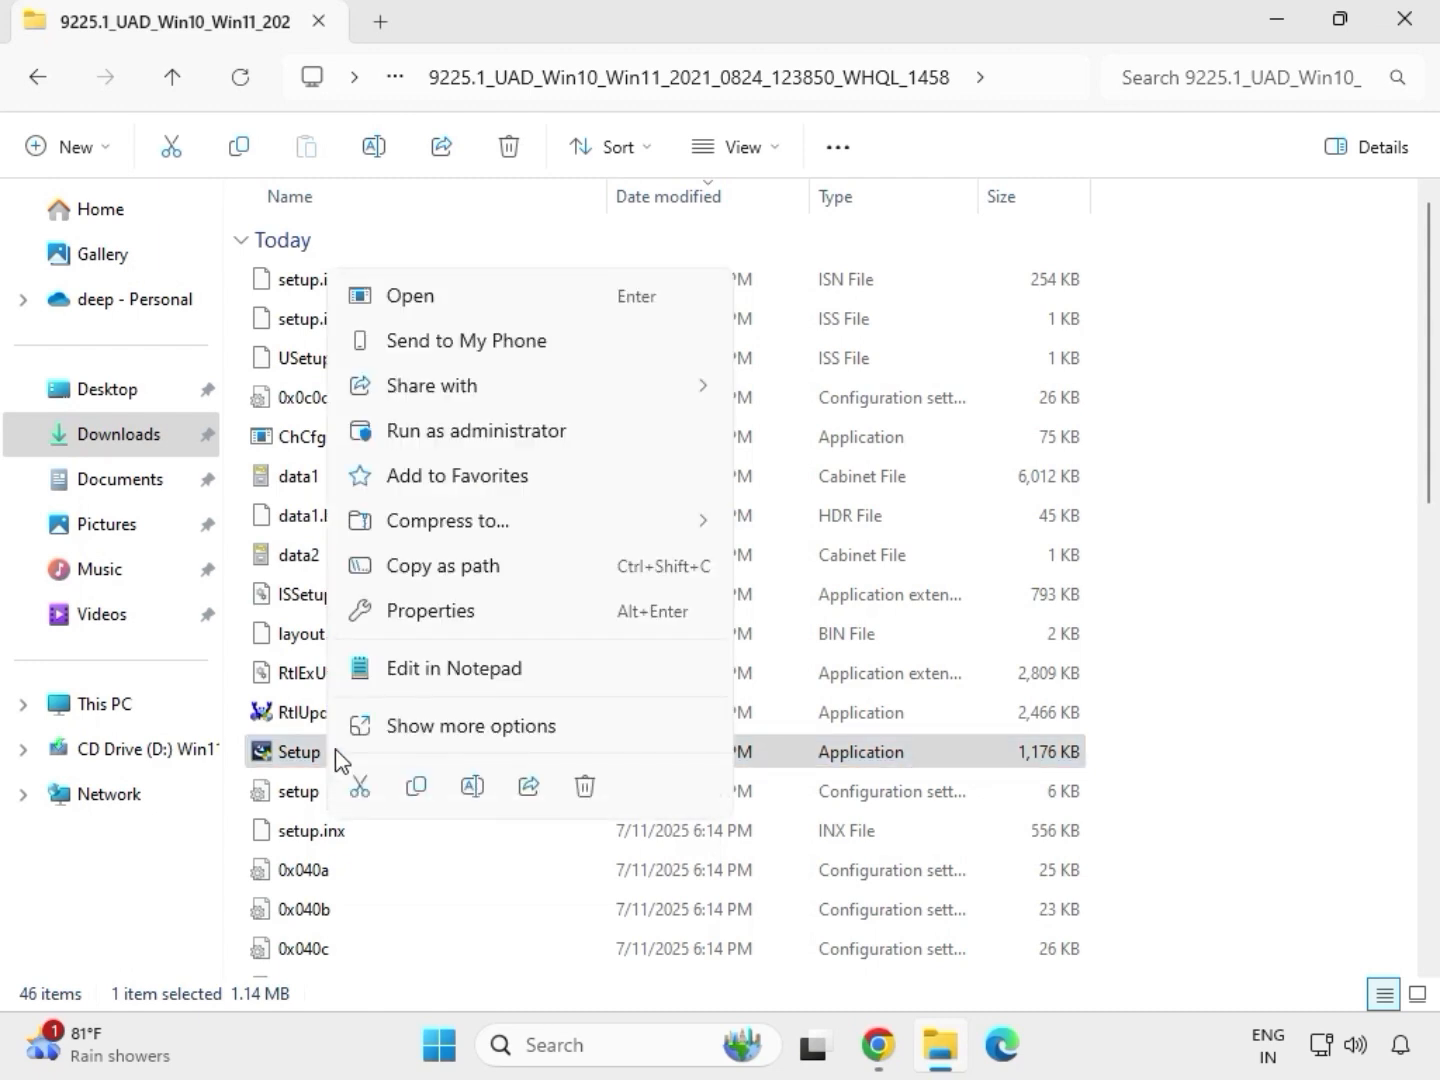
pyautogui.click(440, 432)
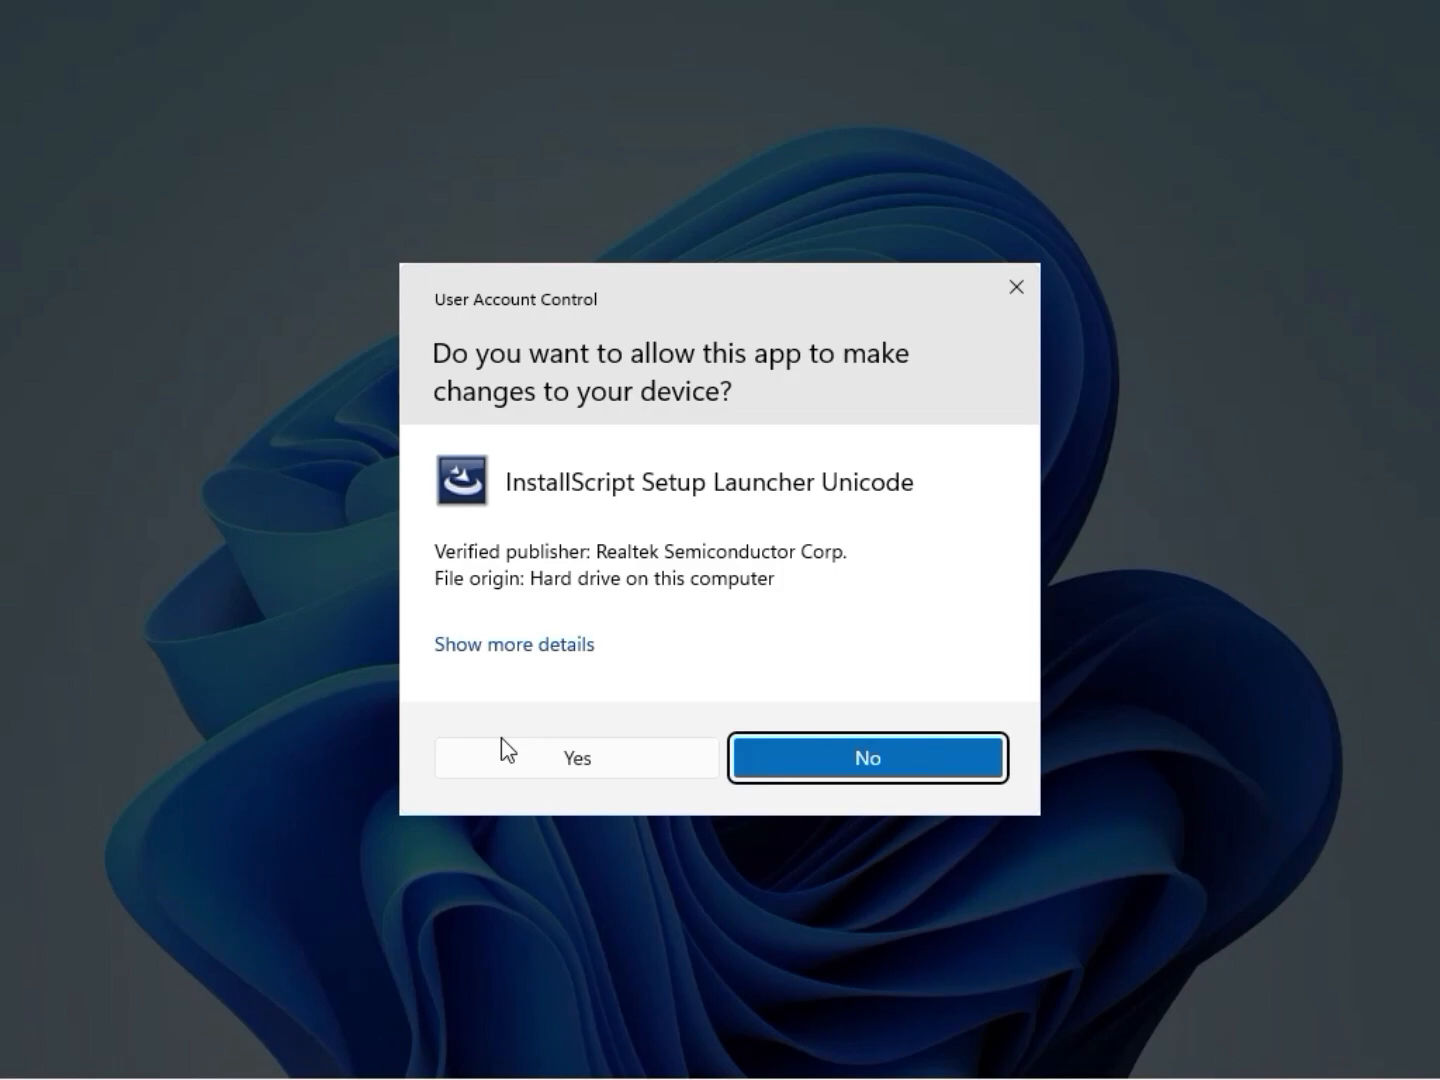
pyautogui.click(512, 756)
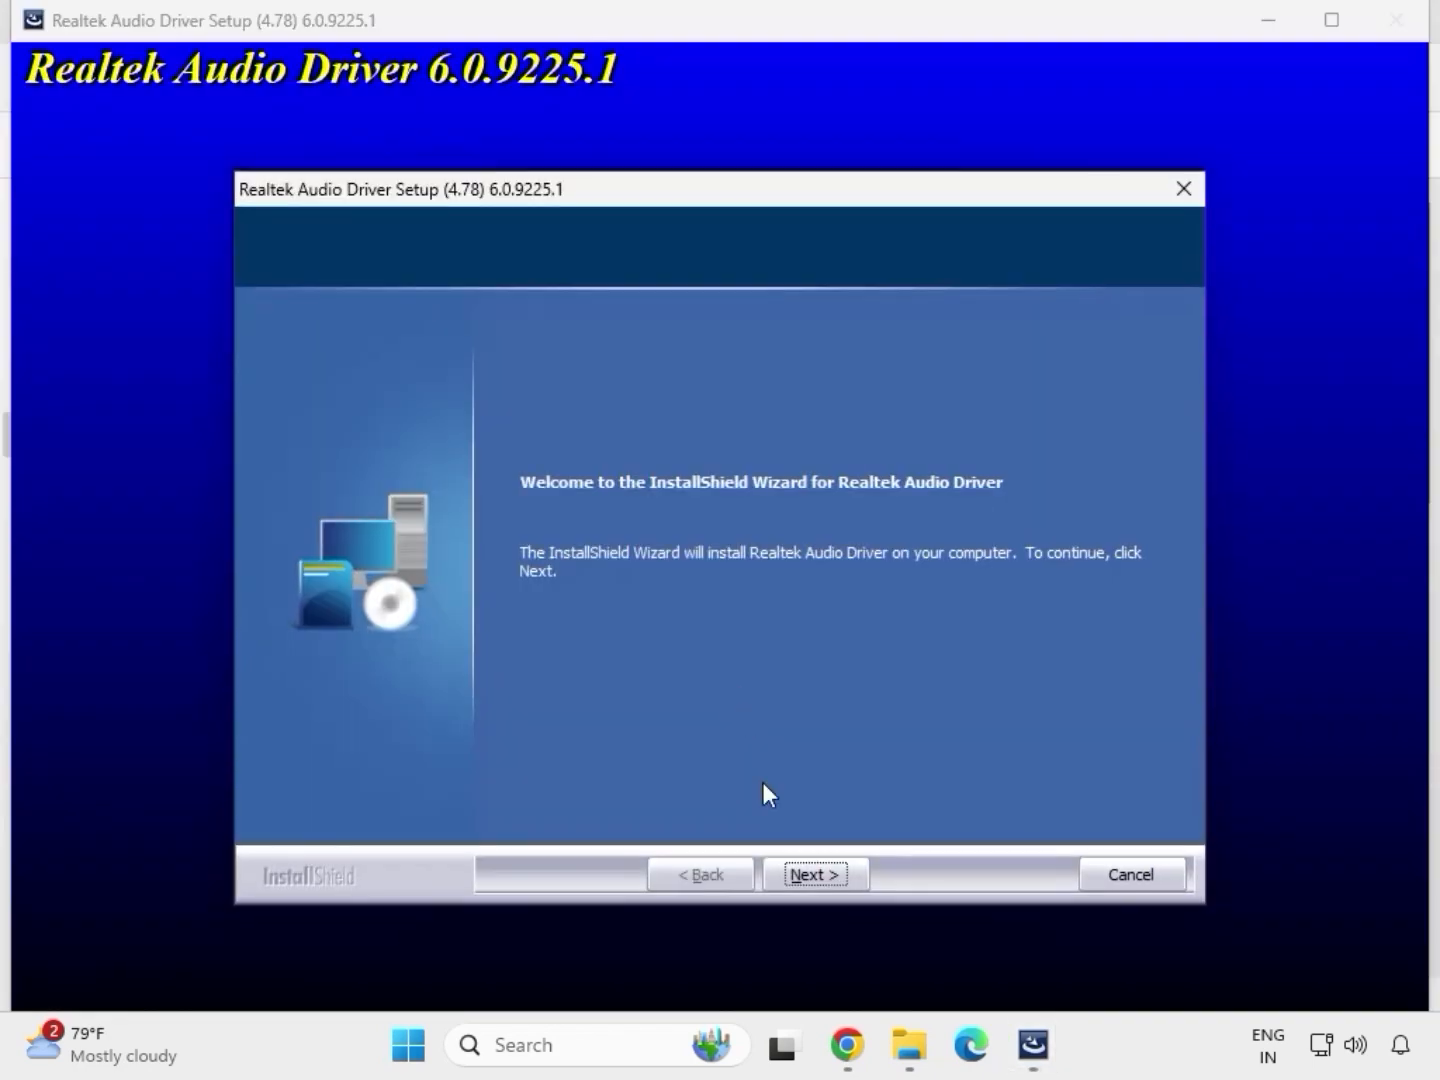
pyautogui.click(816, 870)
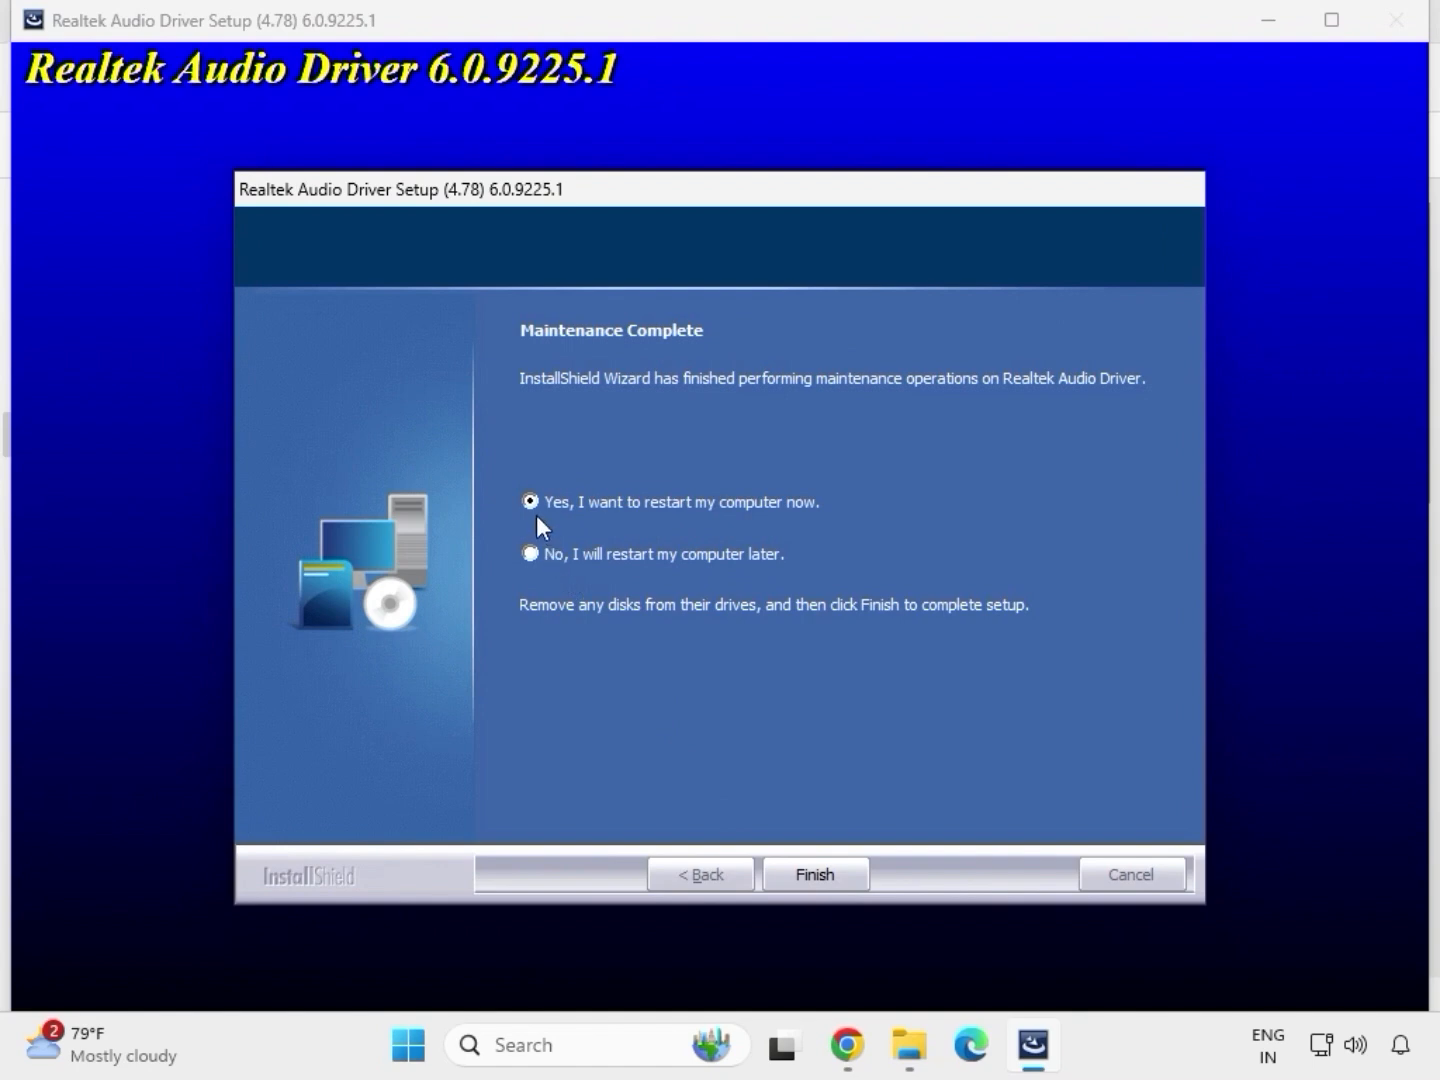
pyautogui.click(812, 874)
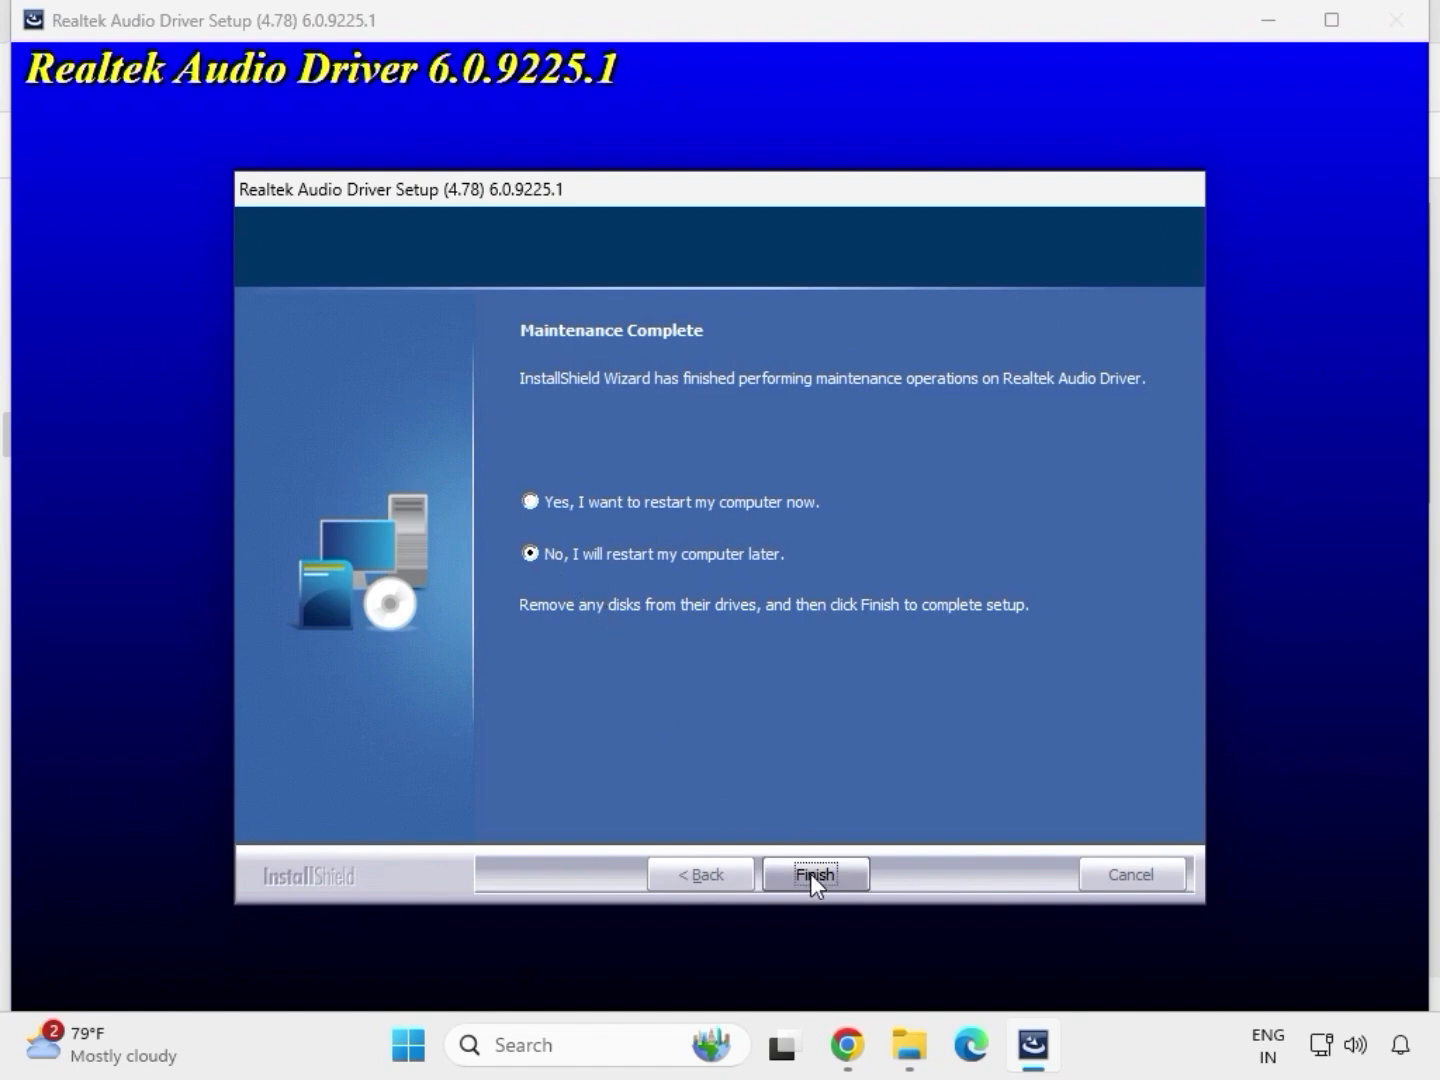